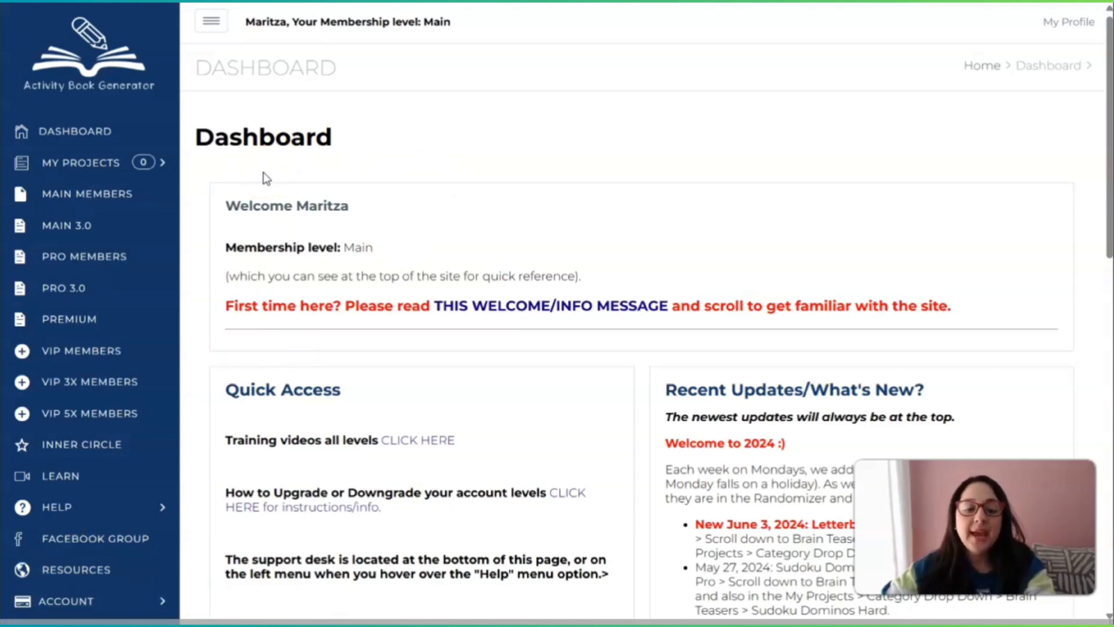
Review the dashboard's membership level, quick access links and recent updates.
{"action": "scroll", "coordinate": [261, 174], "scroll_direction": "down", "scroll_amount": 1}
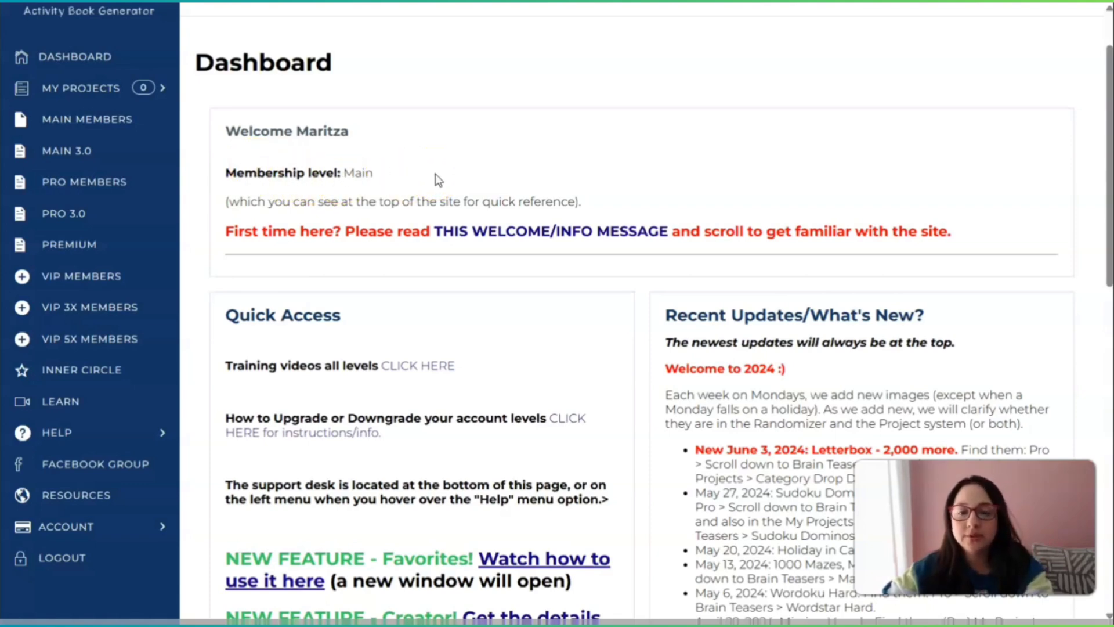
{"action": "scroll", "coordinate": [522, 302], "scroll_direction": "down", "scroll_amount": 2}
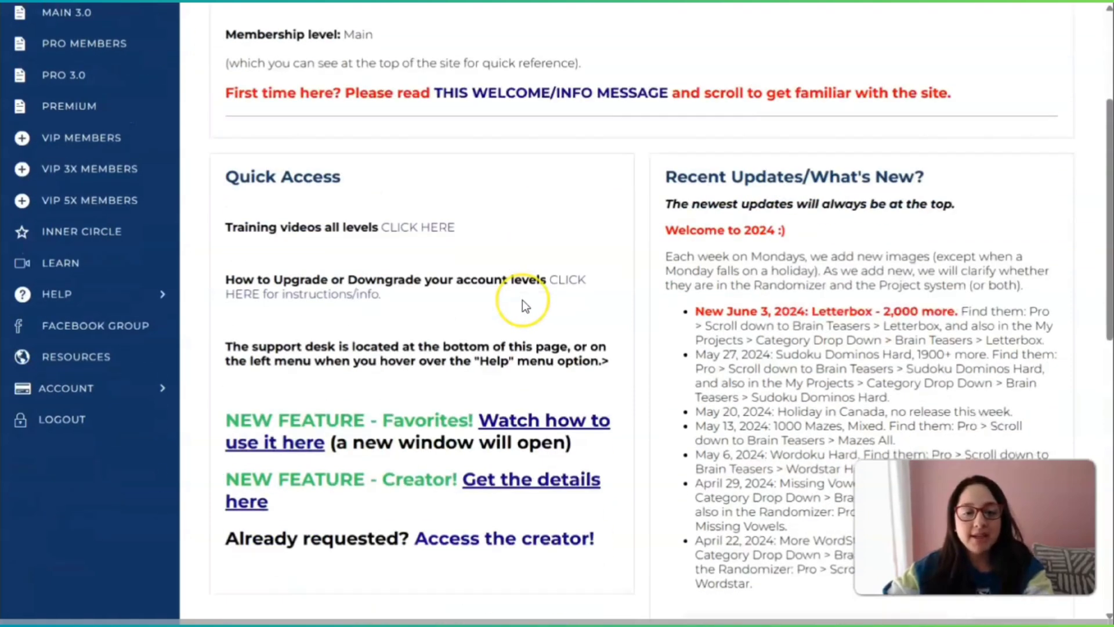
{"action": "scroll", "coordinate": [524, 304], "scroll_direction": "down", "scroll_amount": 1}
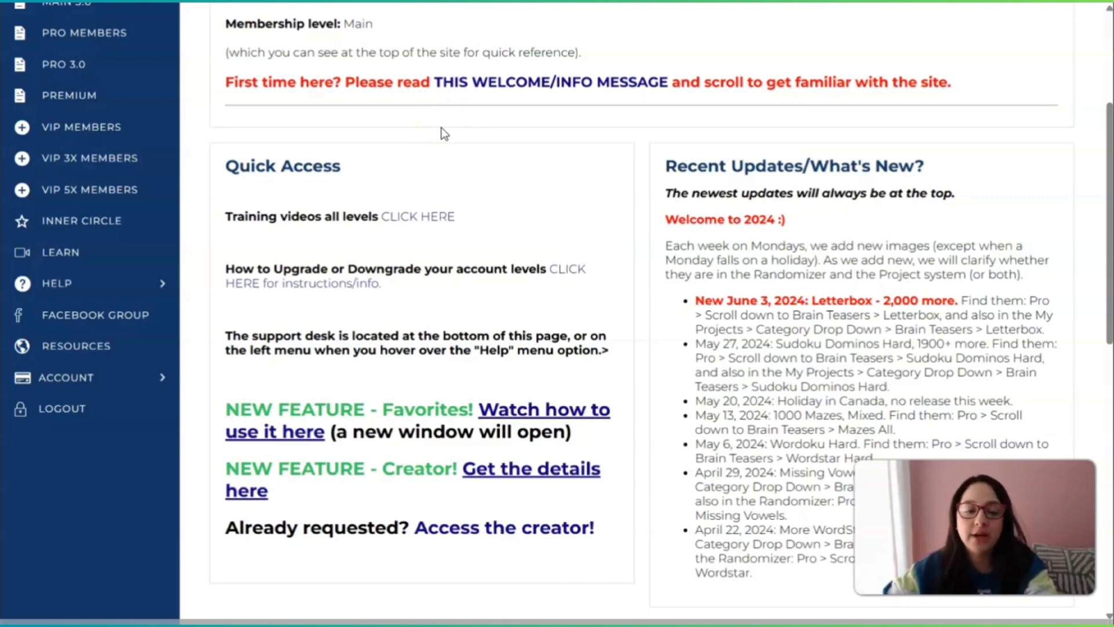
{"action": "scroll", "coordinate": [471, 282], "scroll_direction": "up", "scroll_amount": 3}
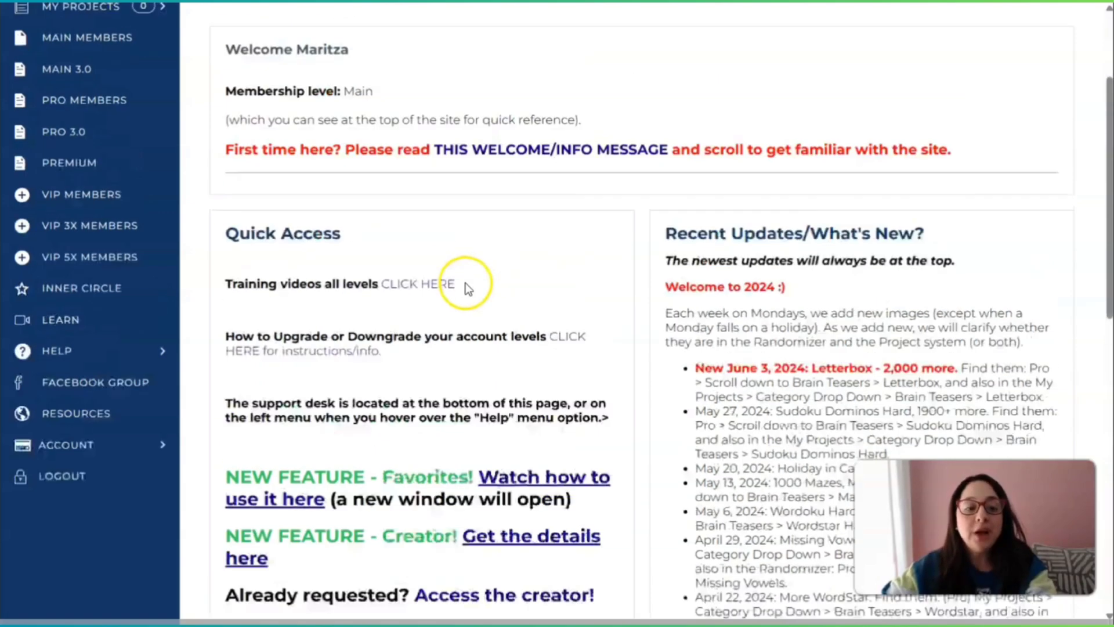
Open the Main Members page and review its A4 and Letter random generators and the project manager section.
{"action": "left_click", "coordinate": [101, 125]}
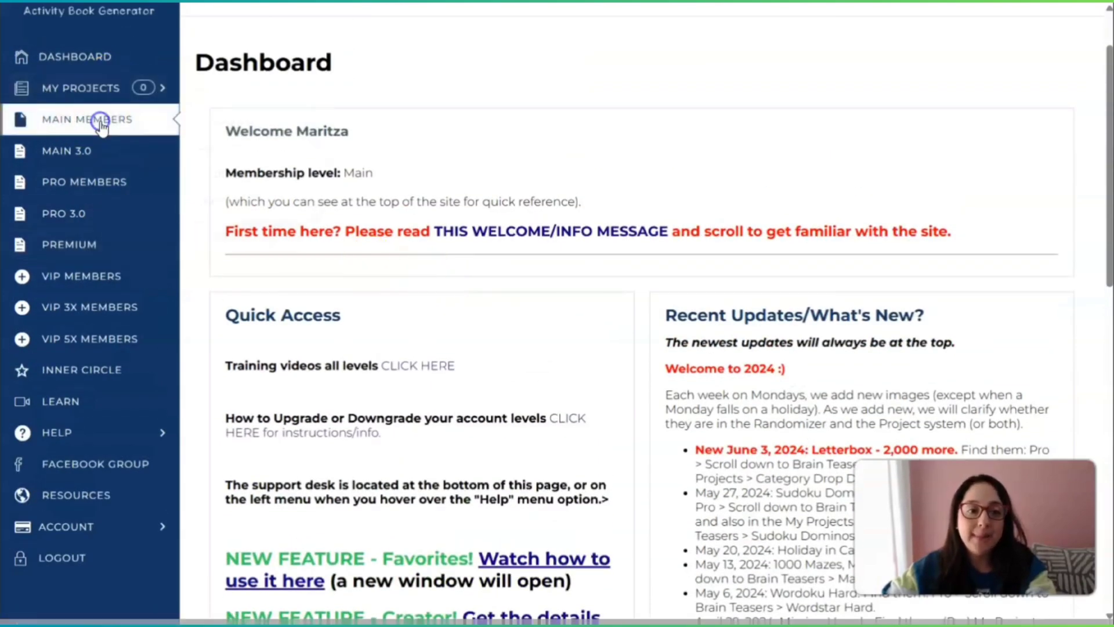
{"action": "scroll", "coordinate": [586, 388], "scroll_direction": "down", "scroll_amount": 3}
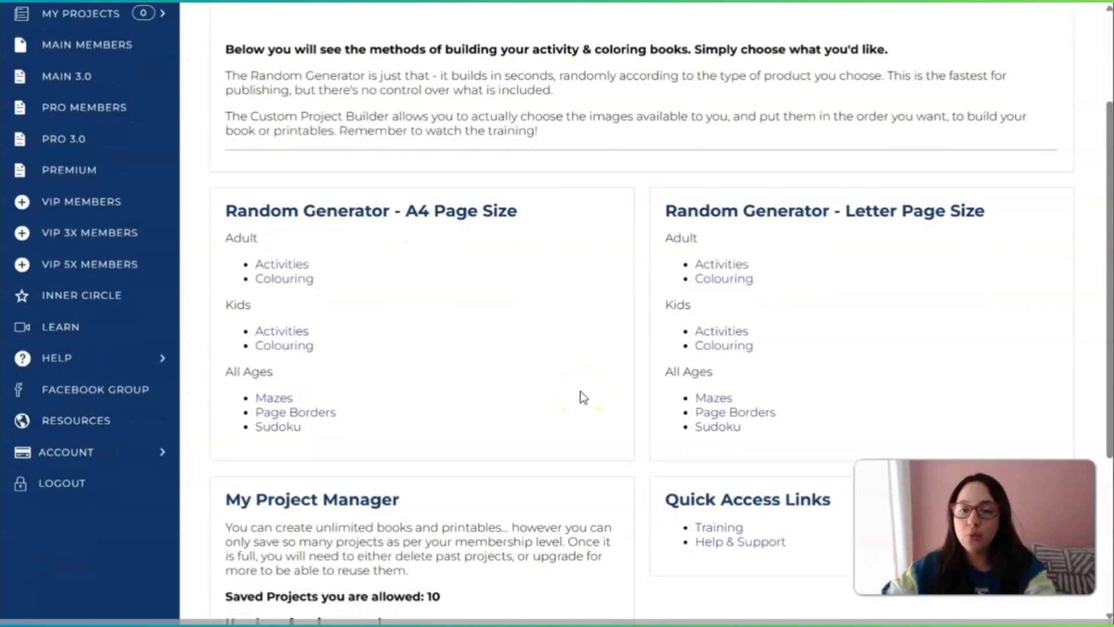
{"action": "scroll", "coordinate": [469, 399], "scroll_direction": "down", "scroll_amount": 2}
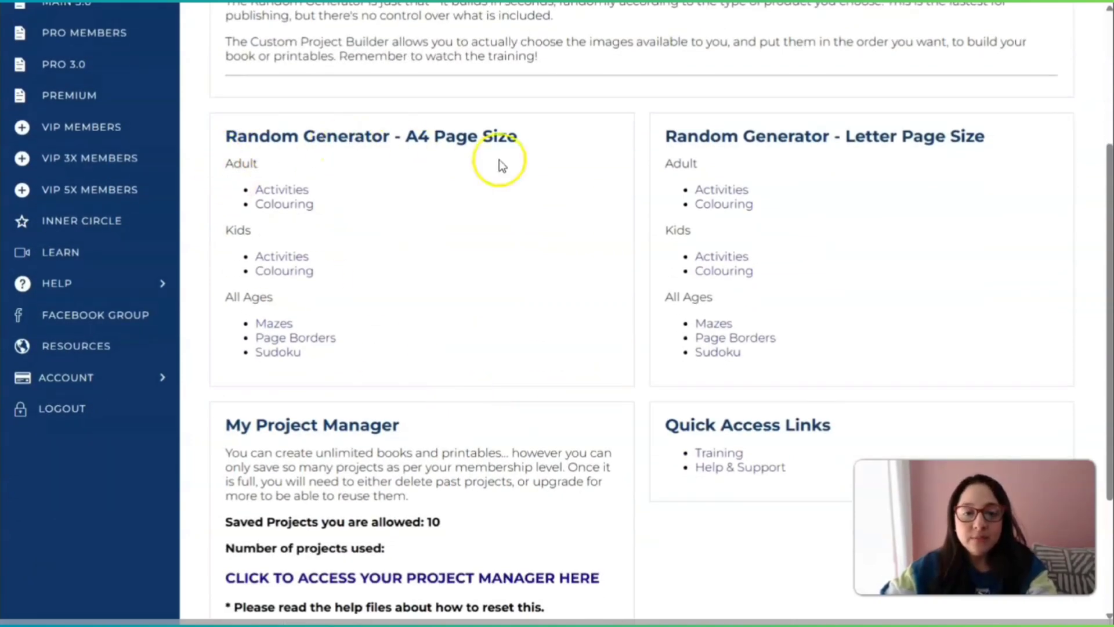
{"action": "scroll", "coordinate": [284, 292], "scroll_direction": "down", "scroll_amount": 3}
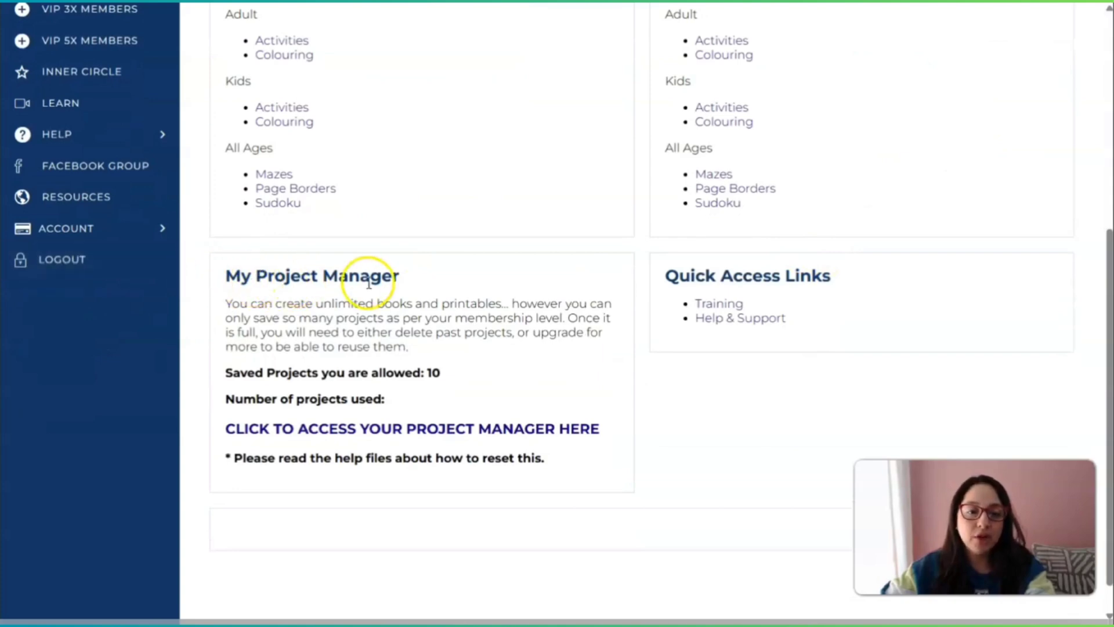
{"action": "scroll", "coordinate": [565, 369], "scroll_direction": "up", "scroll_amount": 5}
{"action": "scroll", "coordinate": [521, 342], "scroll_direction": "down", "scroll_amount": 2}
{"action": "scroll", "coordinate": [510, 348], "scroll_direction": "up", "scroll_amount": 2}
{"action": "scroll", "coordinate": [510, 350], "scroll_direction": "down", "scroll_amount": 3}
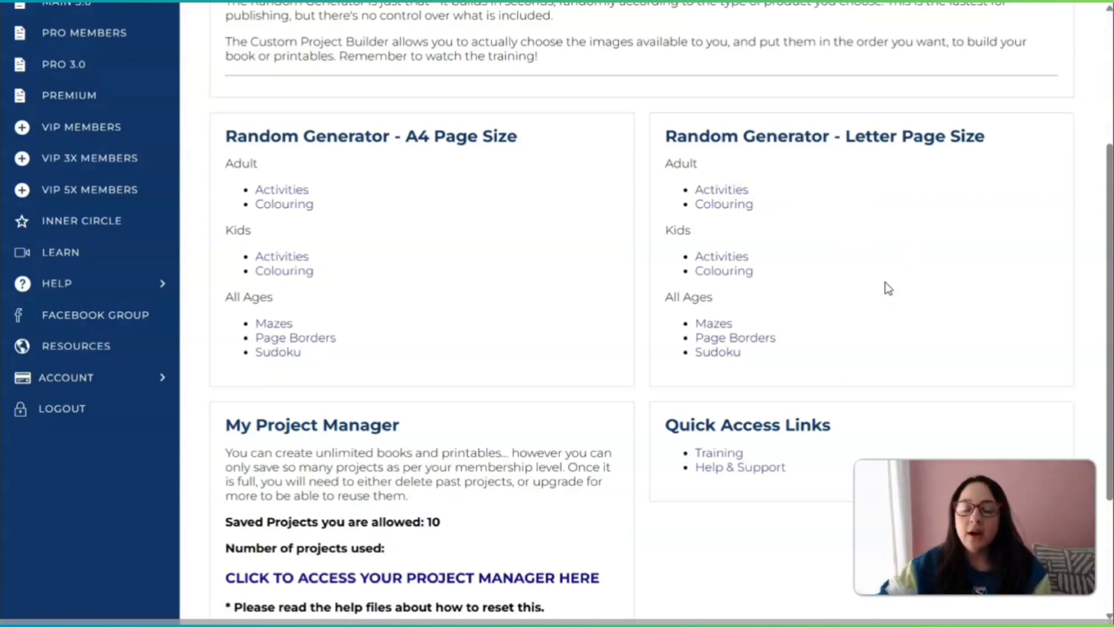
Create a 10-page kids coloring book with the Letter page size random generator.
{"action": "left_click", "coordinate": [787, 298]}
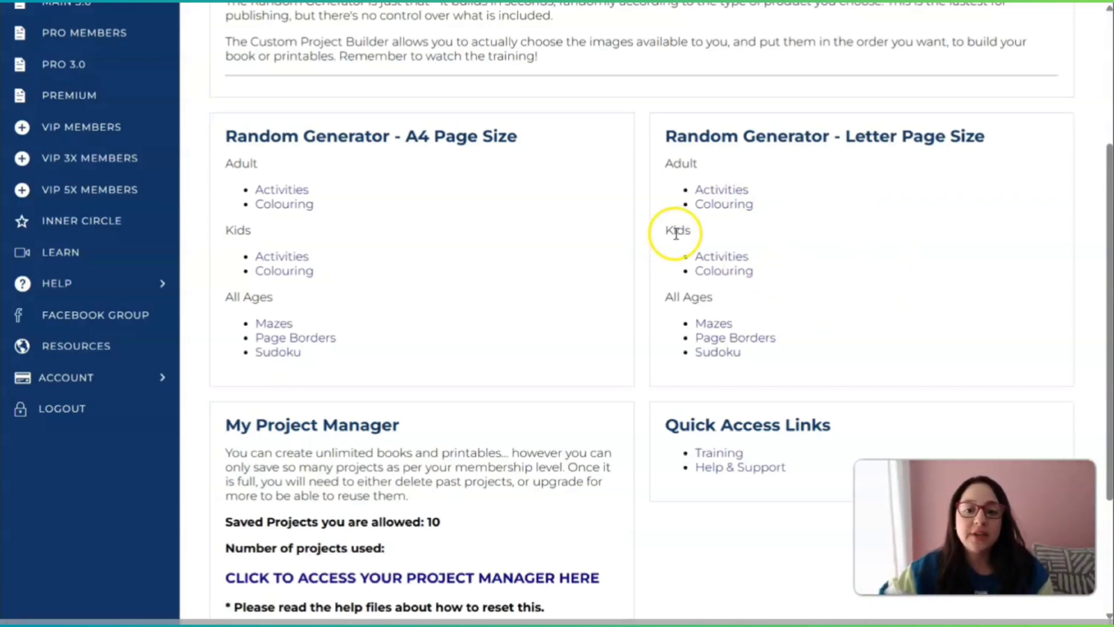
{"action": "left_click", "coordinate": [744, 262]}
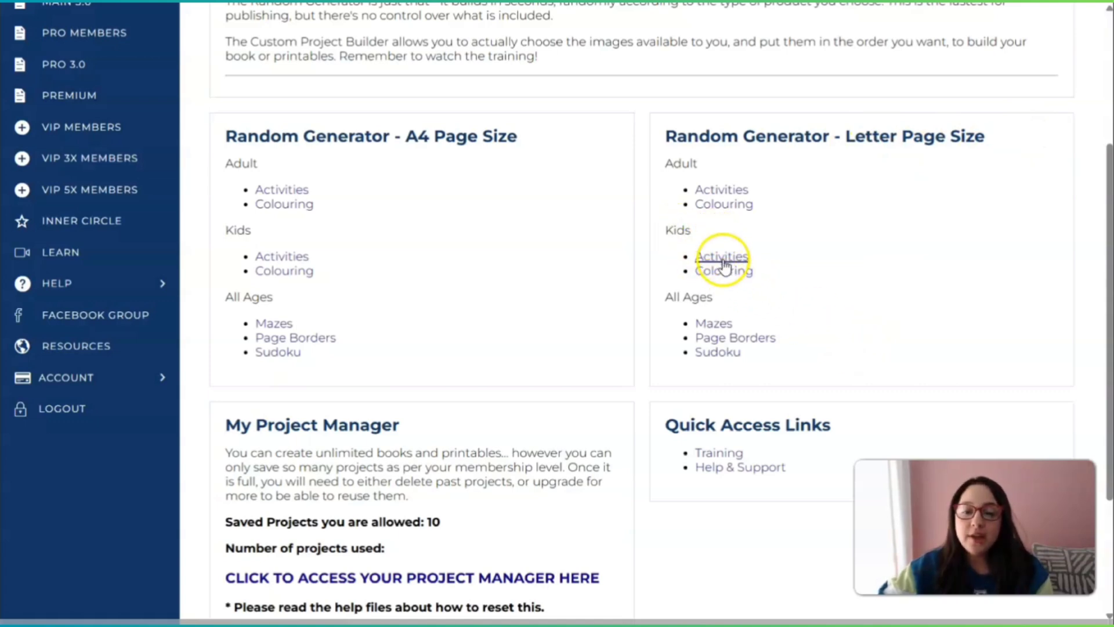
{"action": "left_click", "coordinate": [739, 273]}
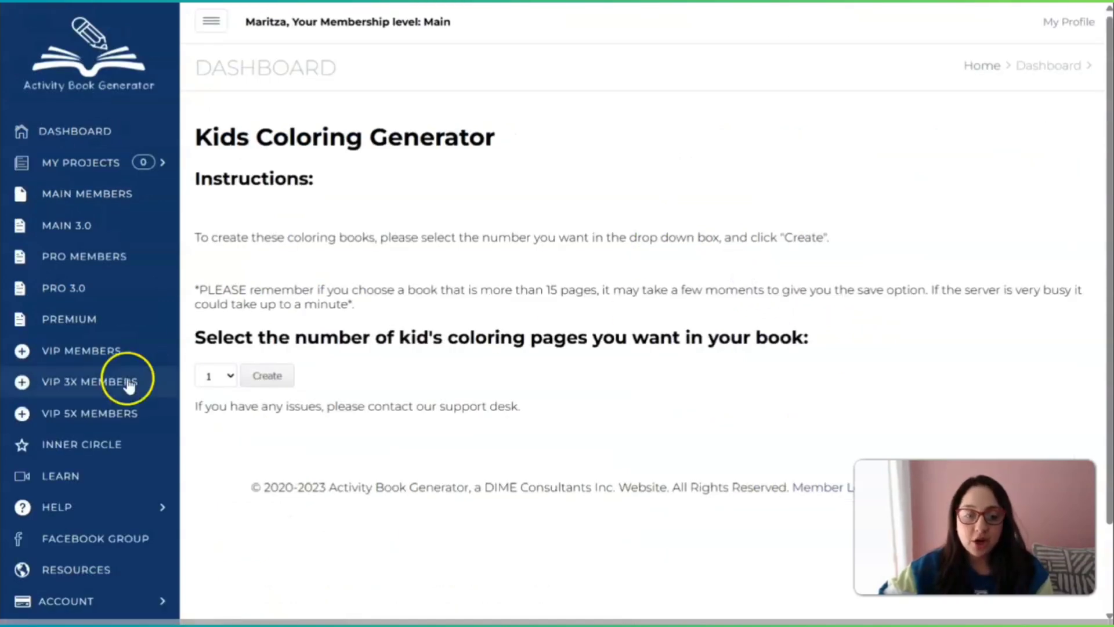
{"action": "scroll", "coordinate": [496, 348], "scroll_direction": "down", "scroll_amount": 1}
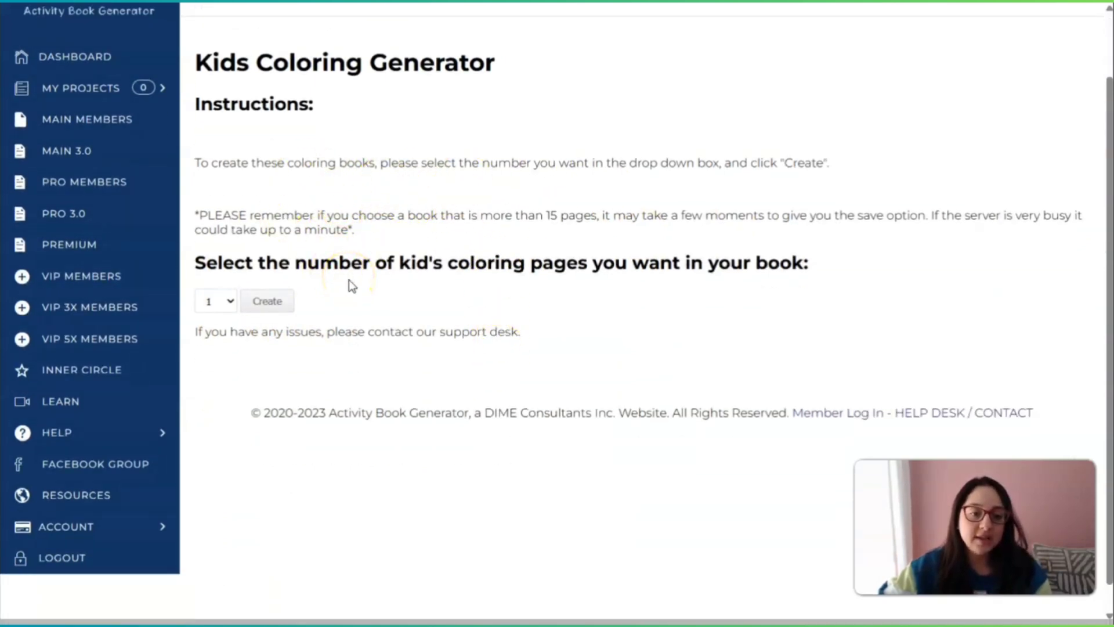
{"action": "left_click", "coordinate": [214, 307]}
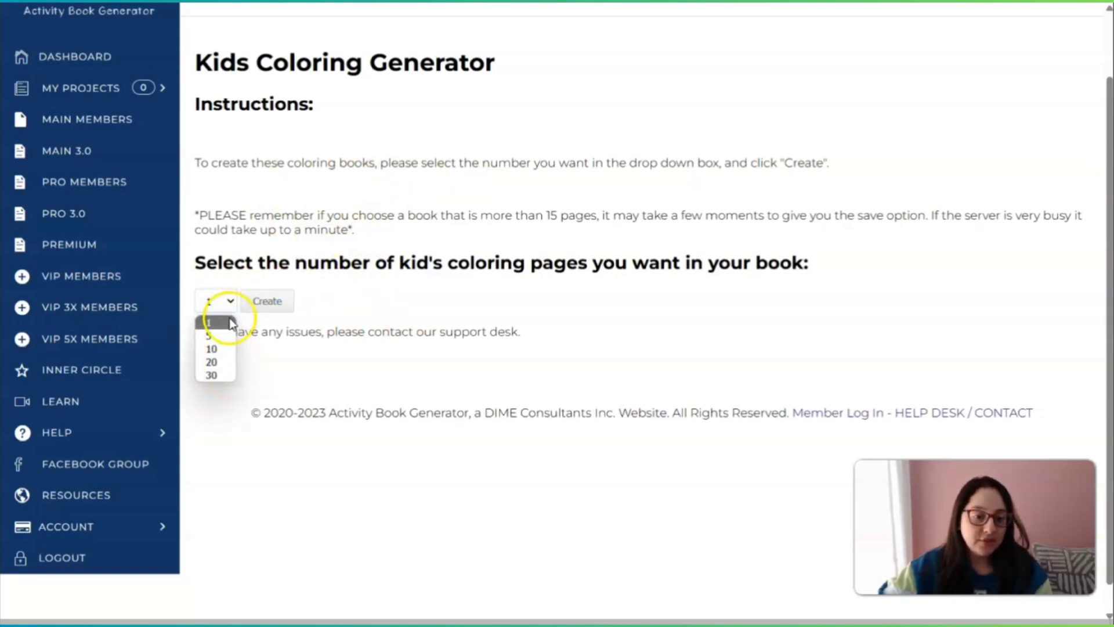
{"action": "left_click", "coordinate": [223, 351]}
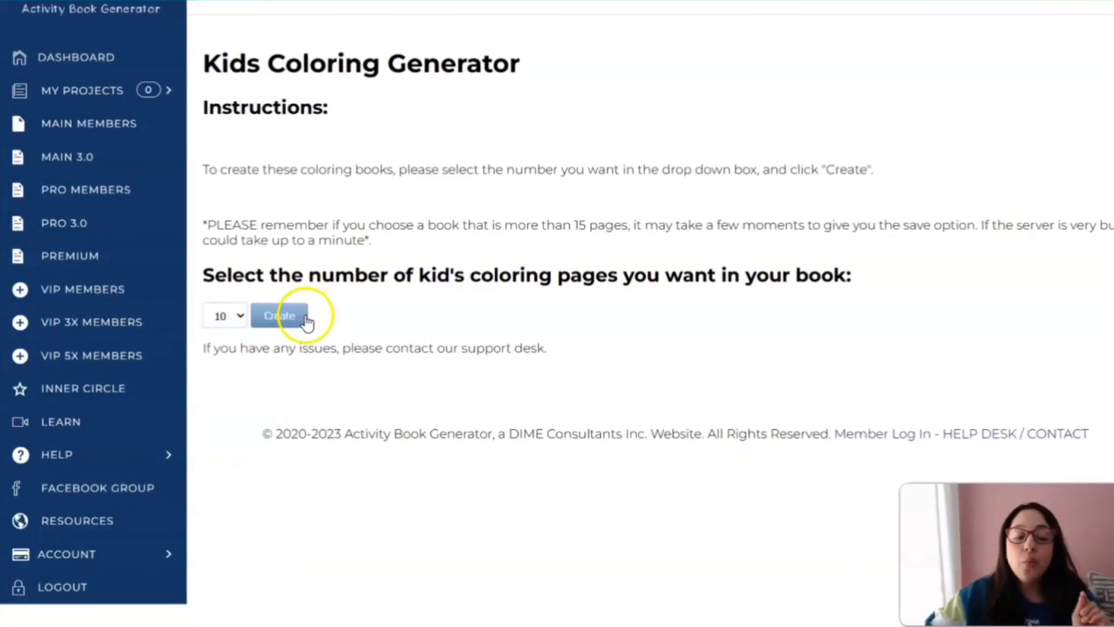
{"action": "left_click", "coordinate": [297, 322]}
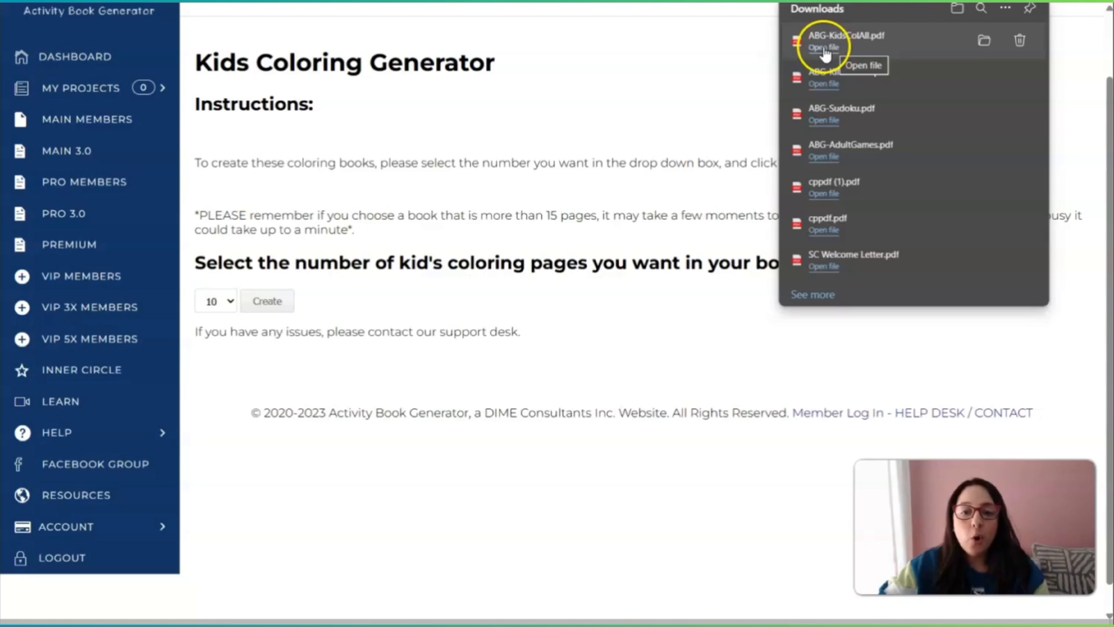
Open the downloaded ABG-KidsColAll.pdf and look through all of its coloring pages.
{"action": "left_click", "coordinate": [823, 49]}
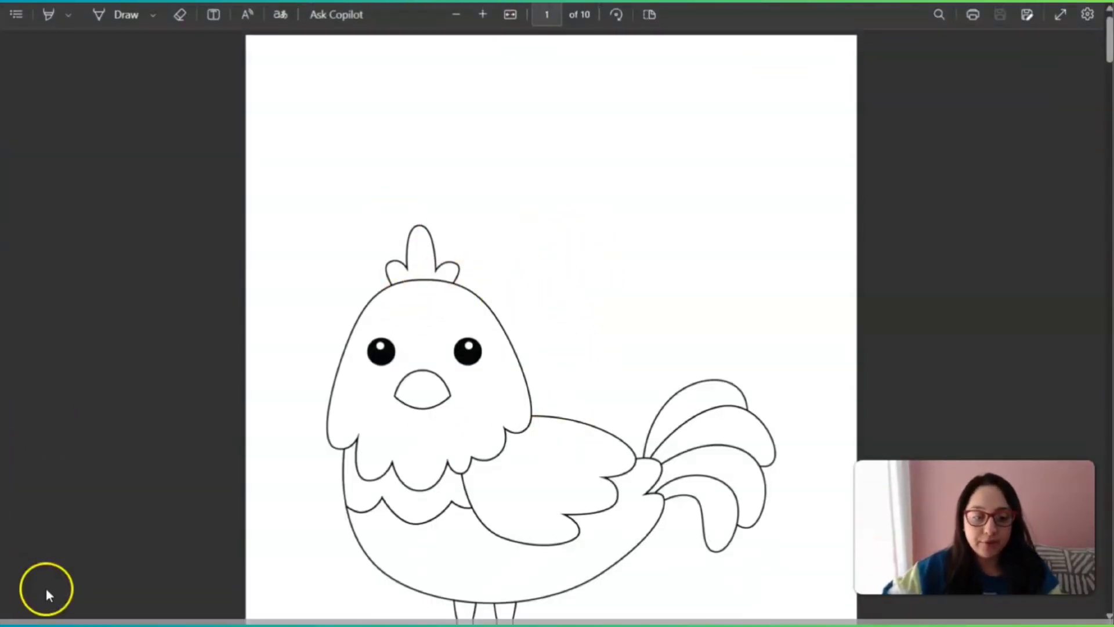
{"action": "scroll", "coordinate": [712, 429], "scroll_direction": "down", "scroll_amount": 12}
{"action": "scroll", "coordinate": [709, 426], "scroll_direction": "down", "scroll_amount": 20}
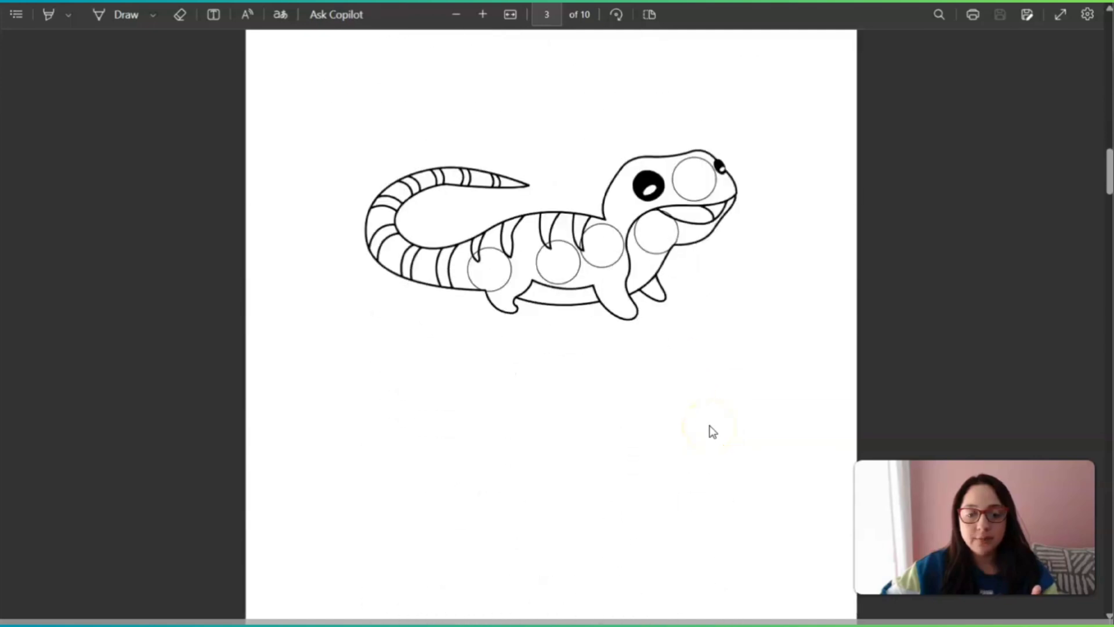
{"action": "scroll", "coordinate": [702, 432], "scroll_direction": "down", "scroll_amount": 20}
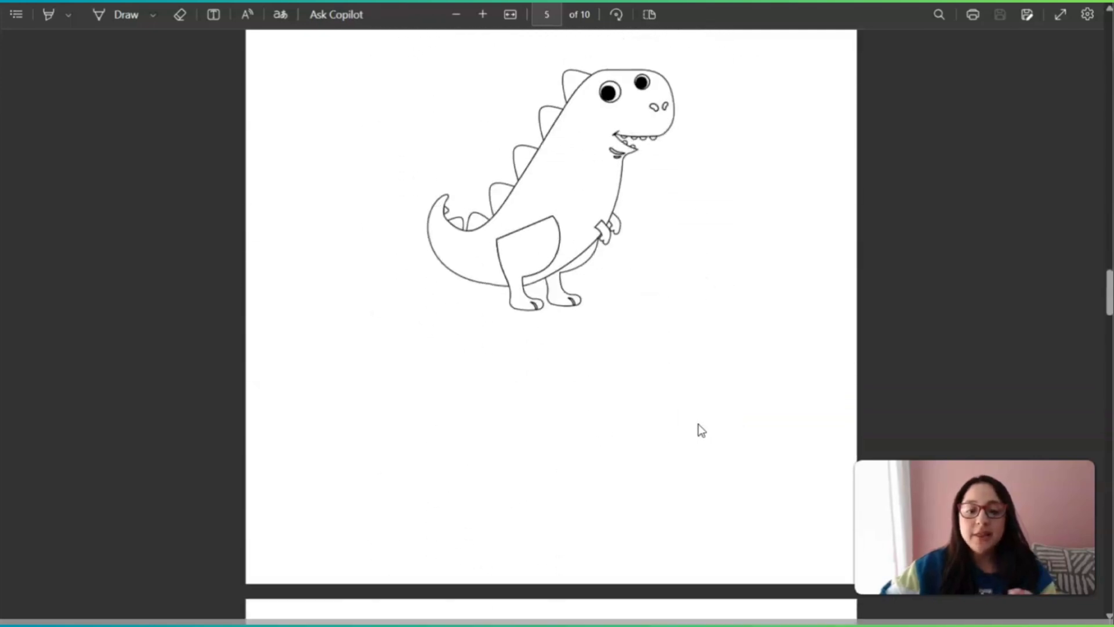
{"action": "scroll", "coordinate": [699, 428], "scroll_direction": "down", "scroll_amount": 20}
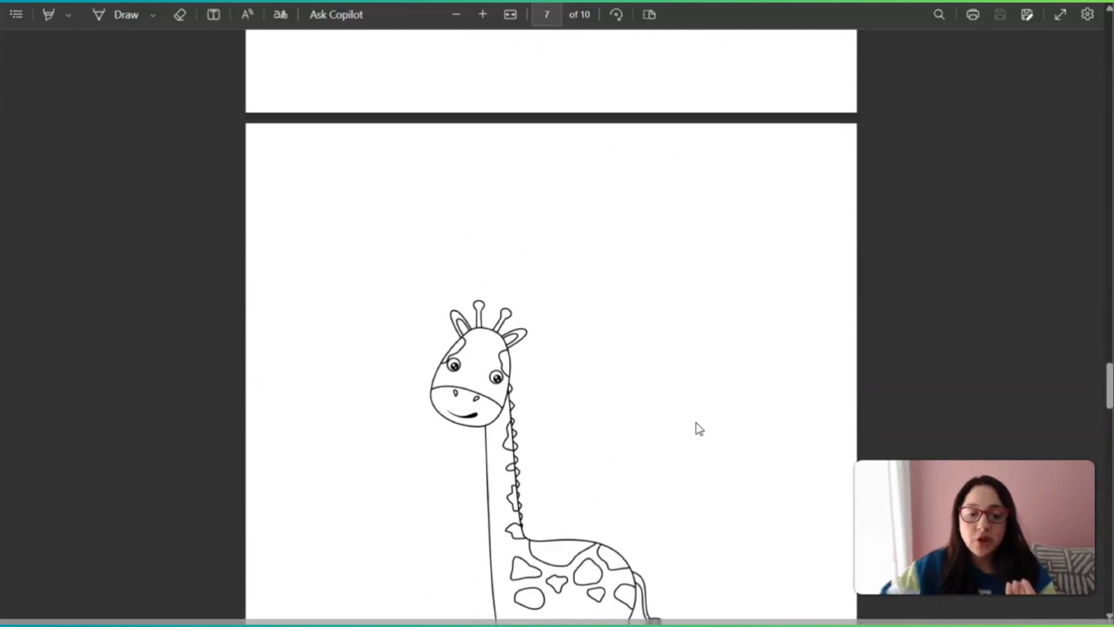
{"action": "scroll", "coordinate": [693, 427], "scroll_direction": "down", "scroll_amount": 20}
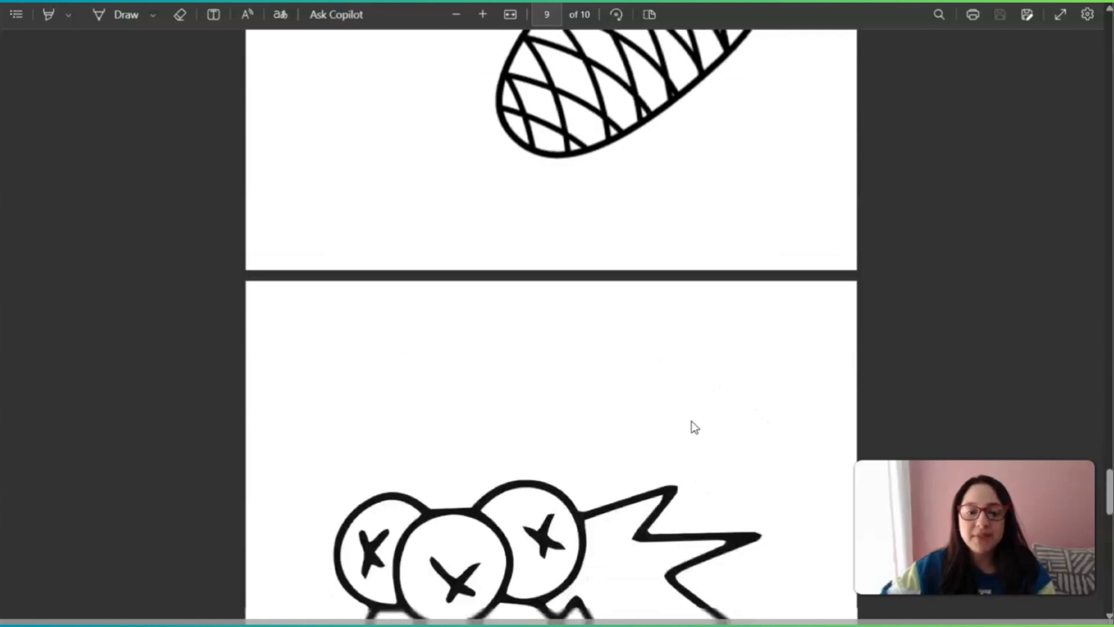
{"action": "scroll", "coordinate": [688, 427], "scroll_direction": "down", "scroll_amount": 5}
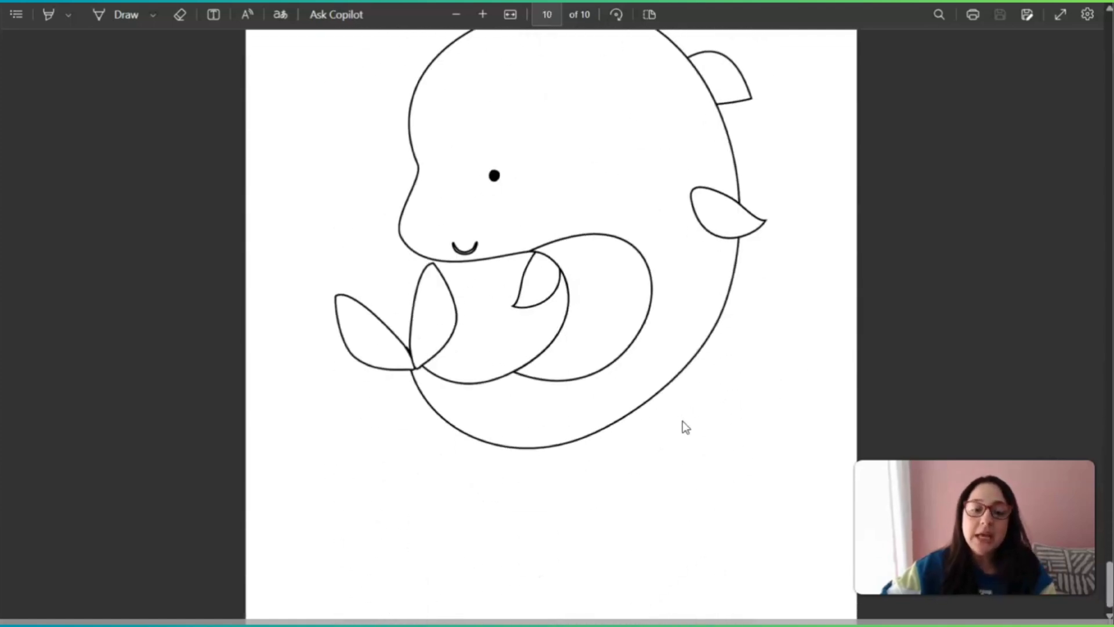
{"action": "scroll", "coordinate": [642, 438], "scroll_direction": "up", "scroll_amount": 20}
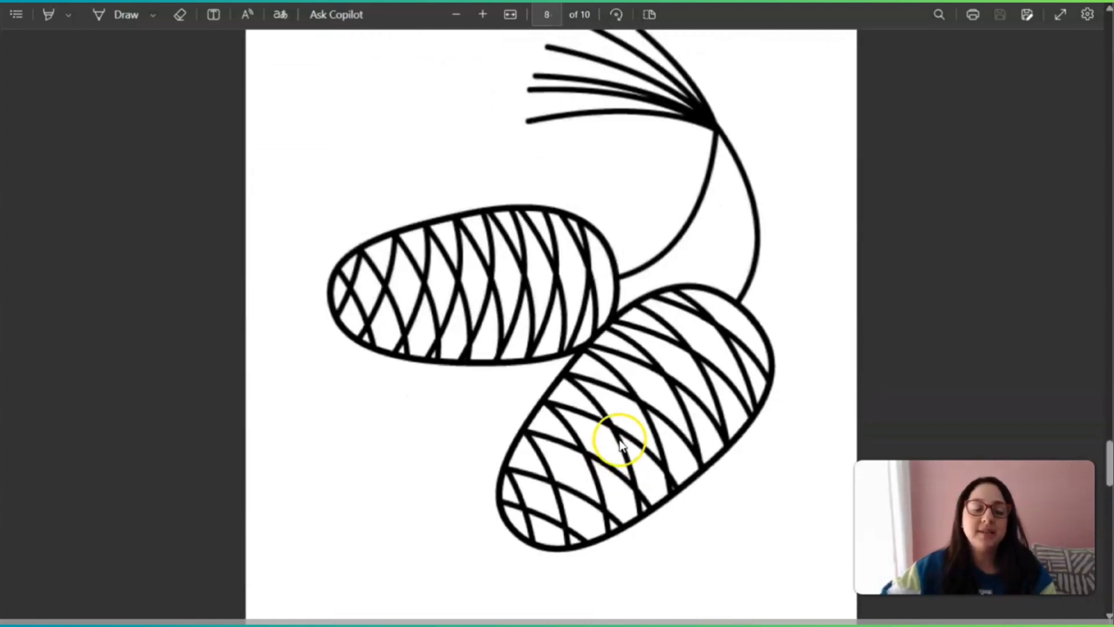
{"action": "scroll", "coordinate": [617, 445], "scroll_direction": "up", "scroll_amount": 20}
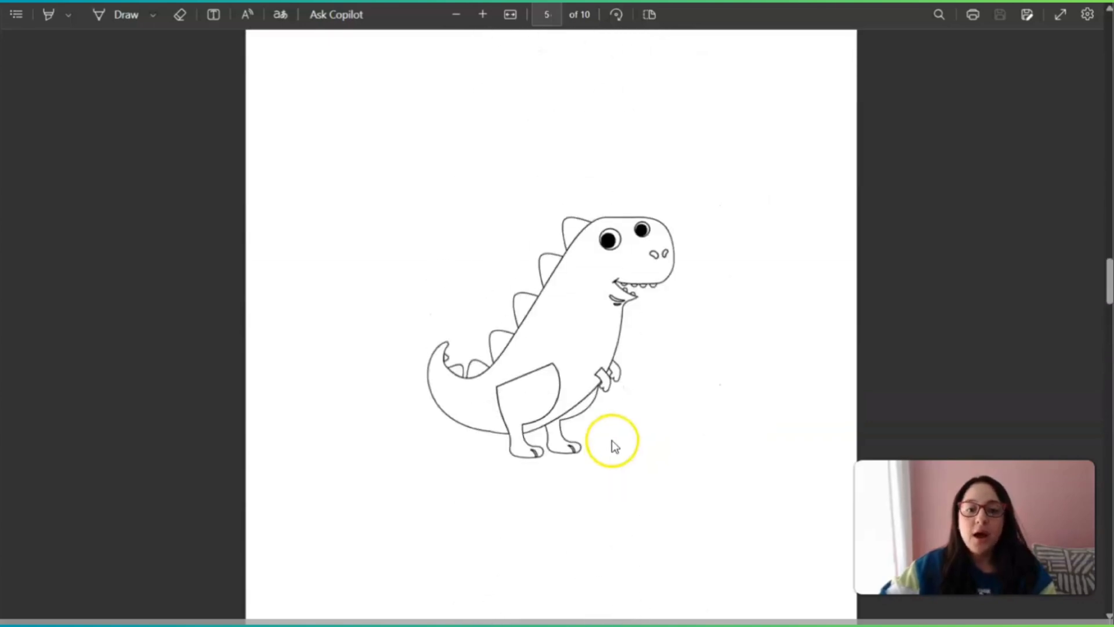
{"action": "scroll", "coordinate": [603, 446], "scroll_direction": "up", "scroll_amount": 20}
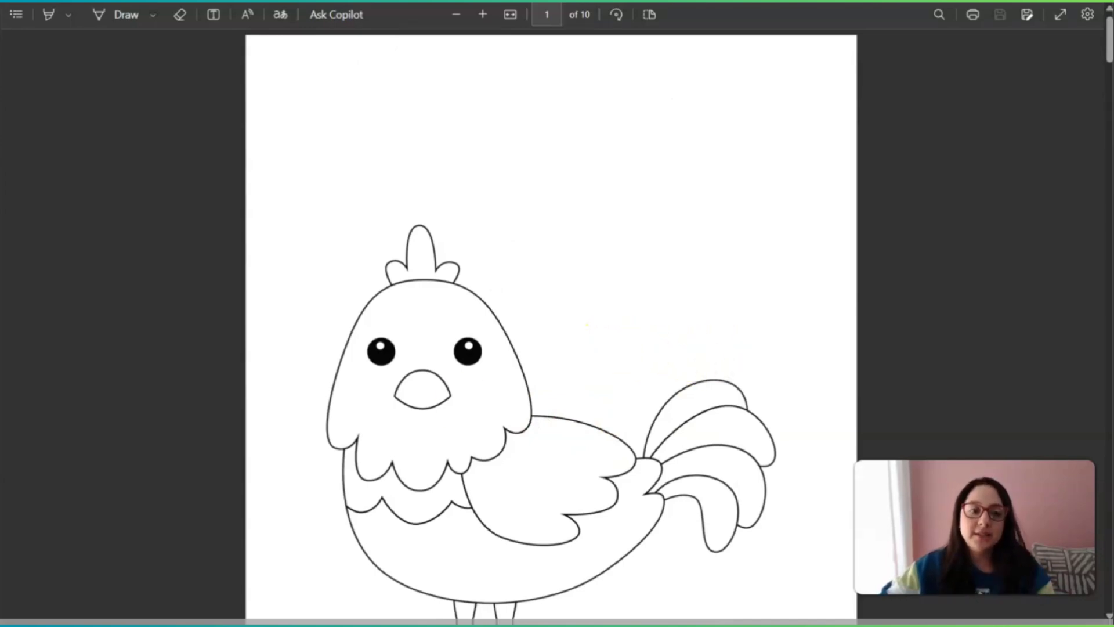
Return to the Main Members page of Activity Book Generator and open the project manager.
{"action": "key", "text": "ctrl+Tab"}
{"action": "left_click", "coordinate": [112, 130]}
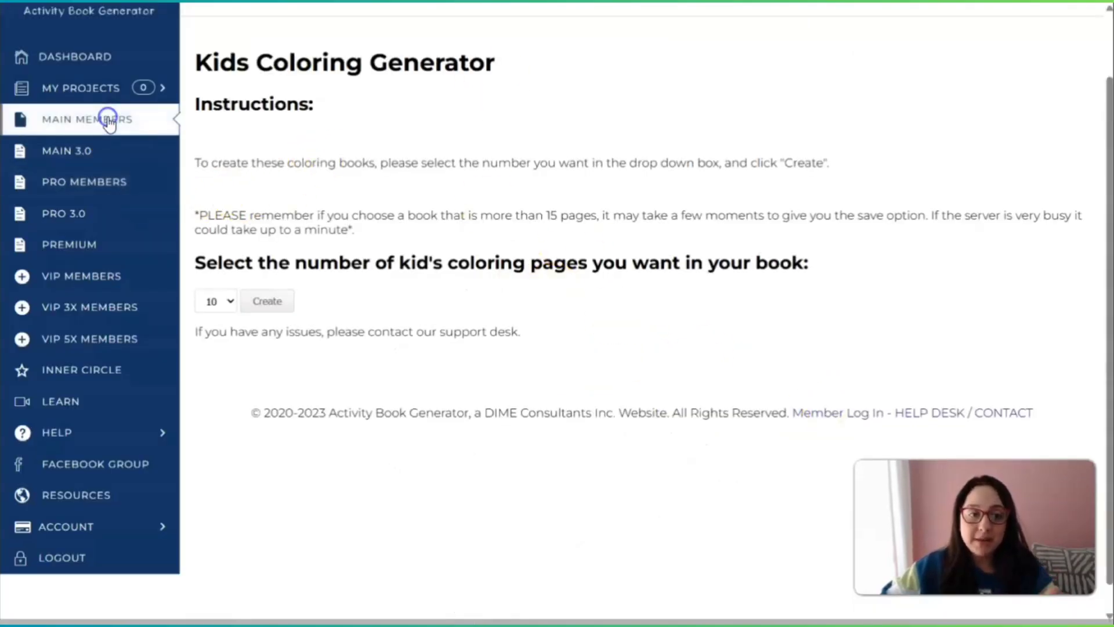
{"action": "scroll", "coordinate": [418, 308], "scroll_direction": "down", "scroll_amount": 5}
{"action": "scroll", "coordinate": [422, 311], "scroll_direction": "down", "scroll_amount": 2}
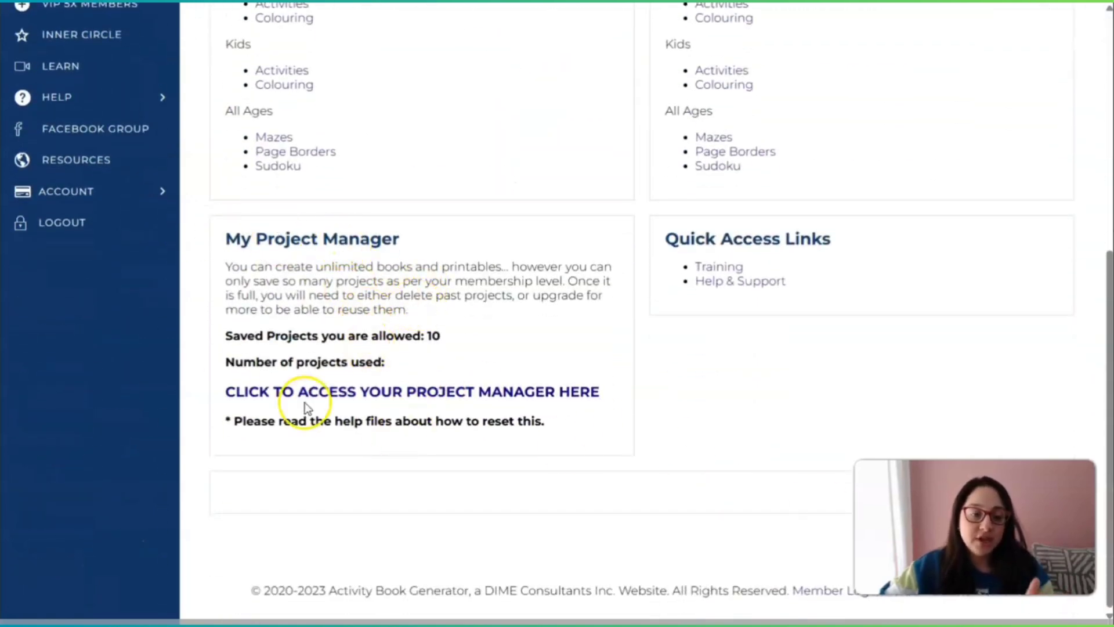
{"action": "left_click", "coordinate": [458, 399]}
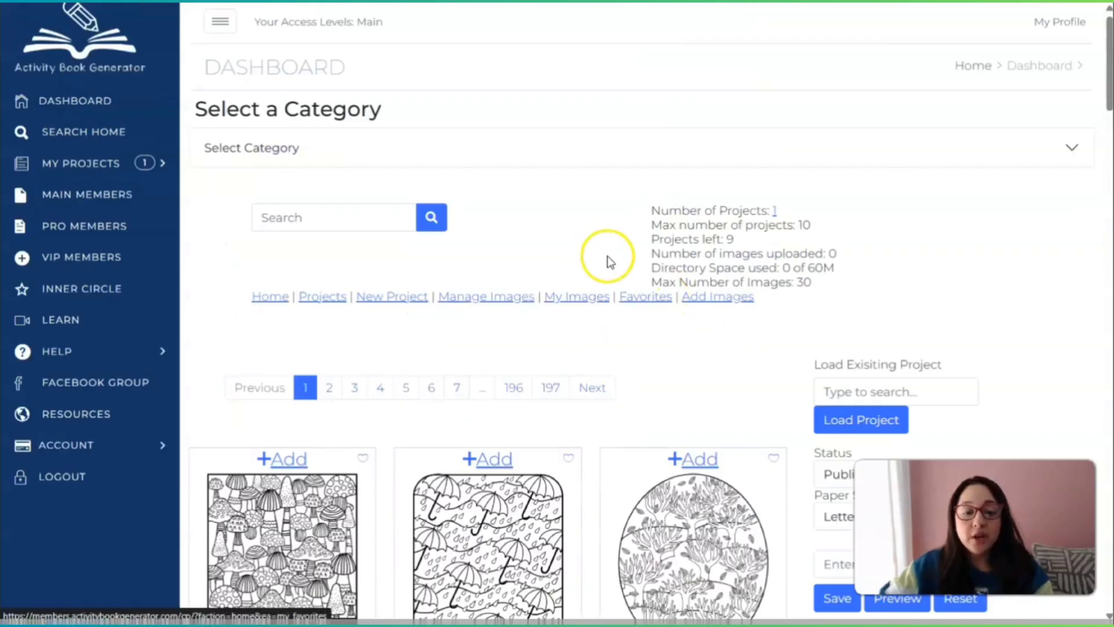
Browse the images on the first page of the project manager's library and on page 197.
{"action": "scroll", "coordinate": [715, 327], "scroll_direction": "down", "scroll_amount": 3}
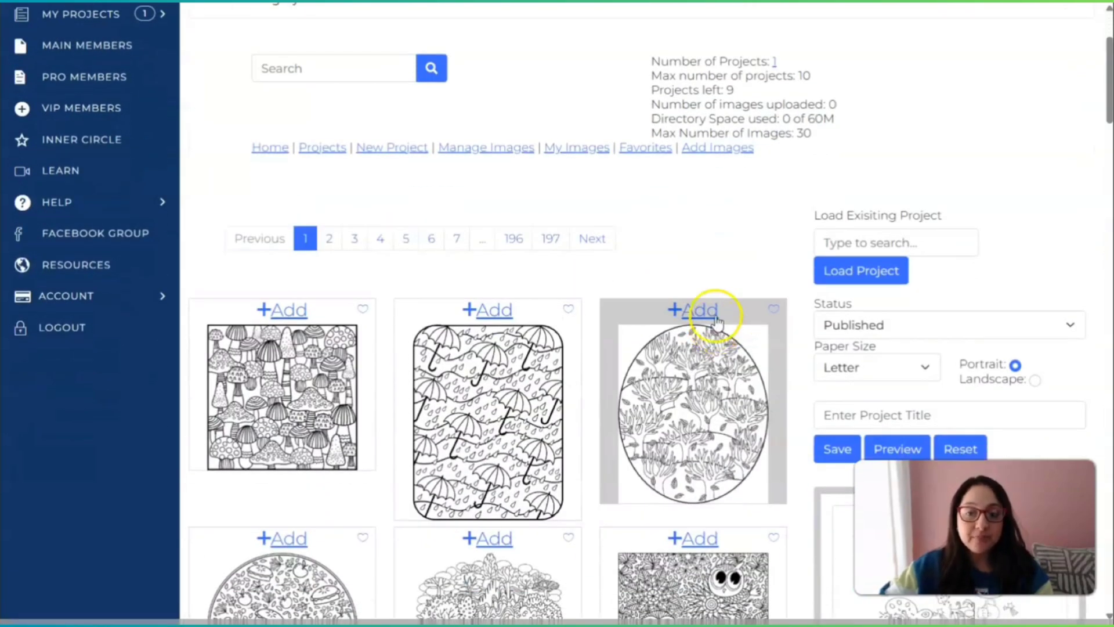
{"action": "scroll", "coordinate": [497, 336], "scroll_direction": "down", "scroll_amount": 5}
{"action": "scroll", "coordinate": [426, 272], "scroll_direction": "down", "scroll_amount": 10}
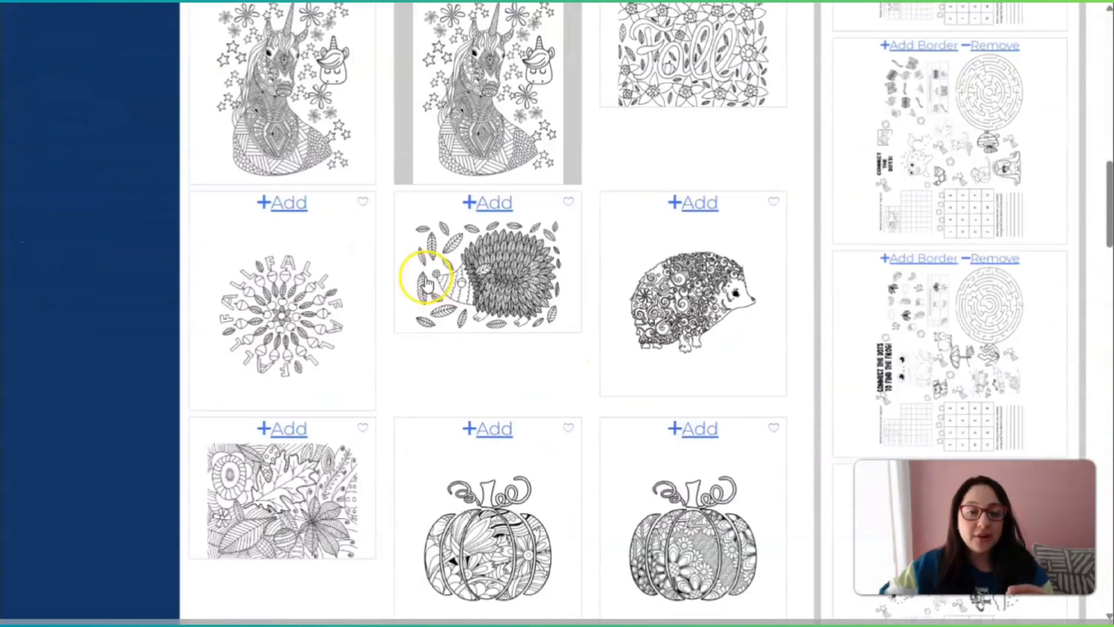
{"action": "scroll", "coordinate": [427, 281], "scroll_direction": "down", "scroll_amount": 20}
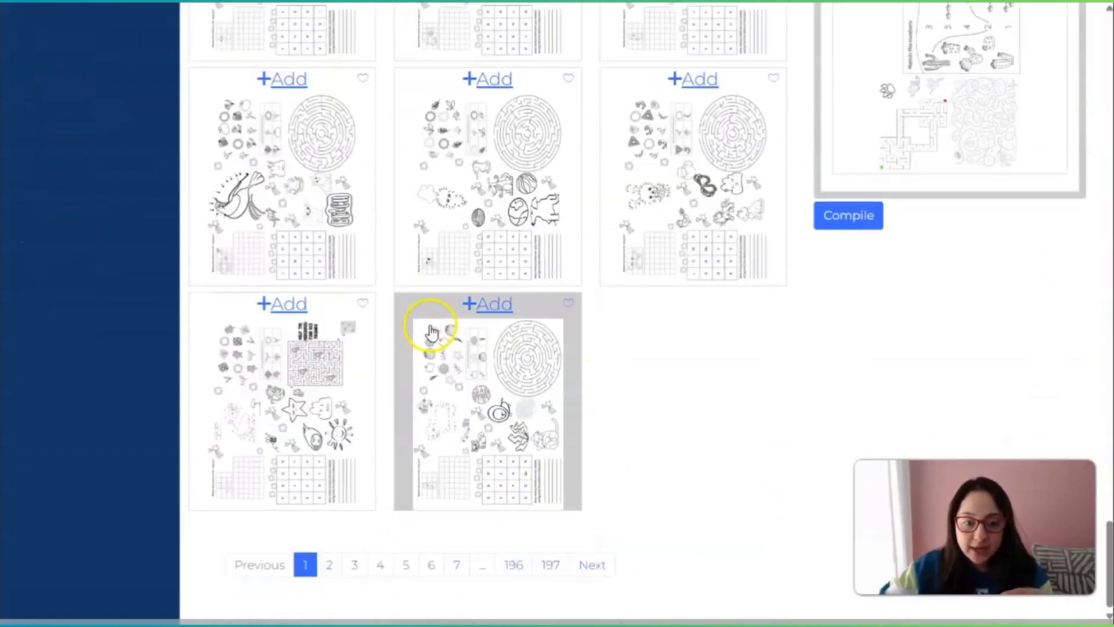
{"action": "left_click", "coordinate": [551, 565]}
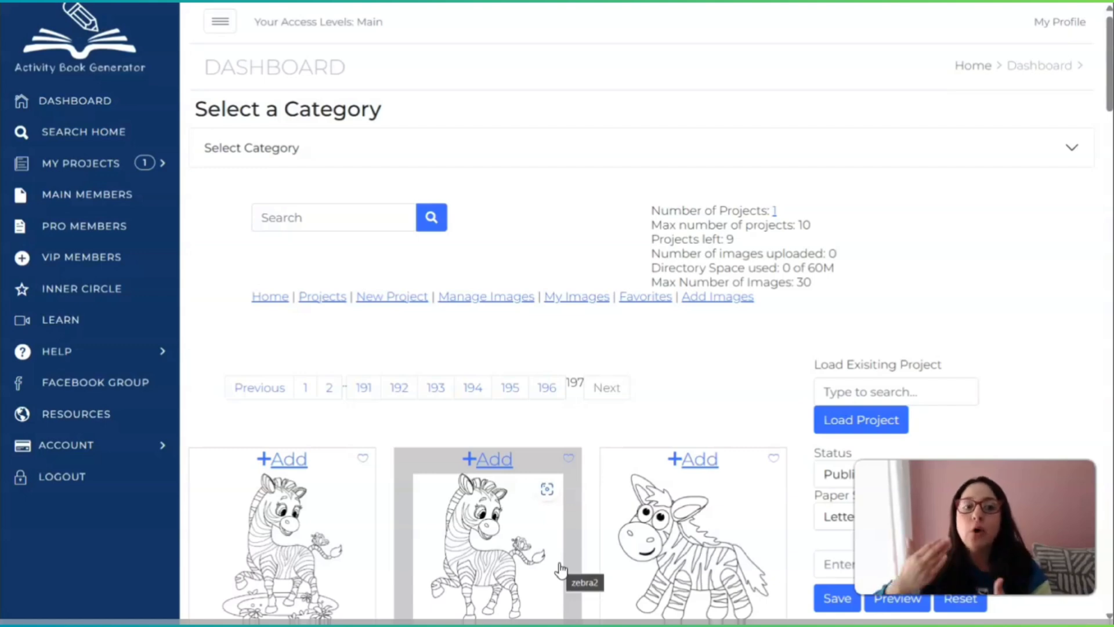
{"action": "scroll", "coordinate": [592, 522], "scroll_direction": "down", "scroll_amount": 10}
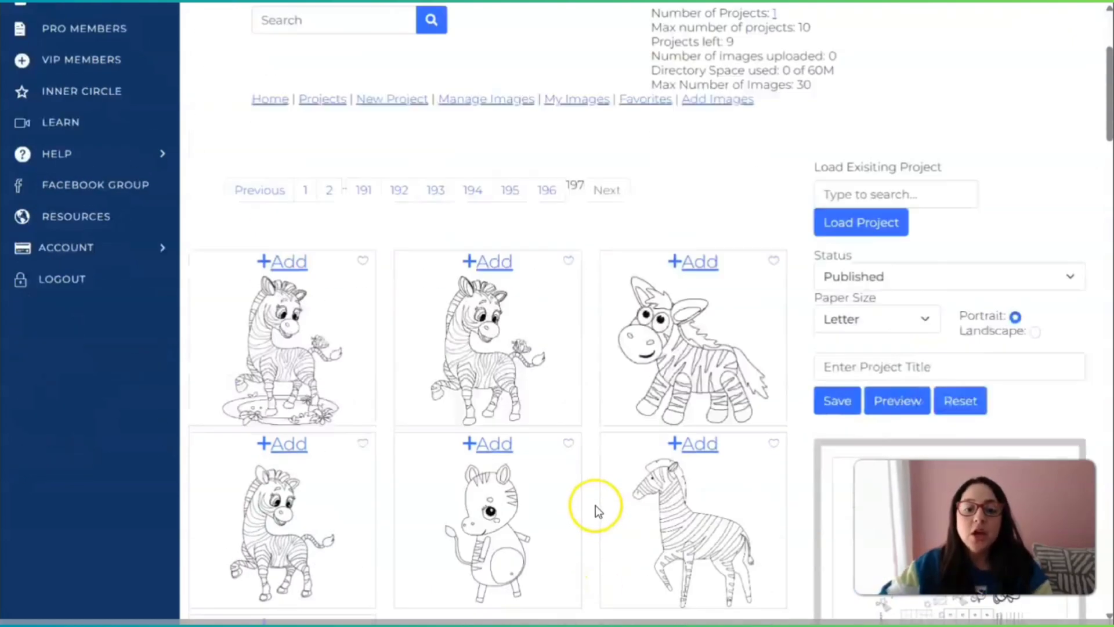
Go to page 192 of the image library and look over its images.
{"action": "left_click", "coordinate": [406, 295]}
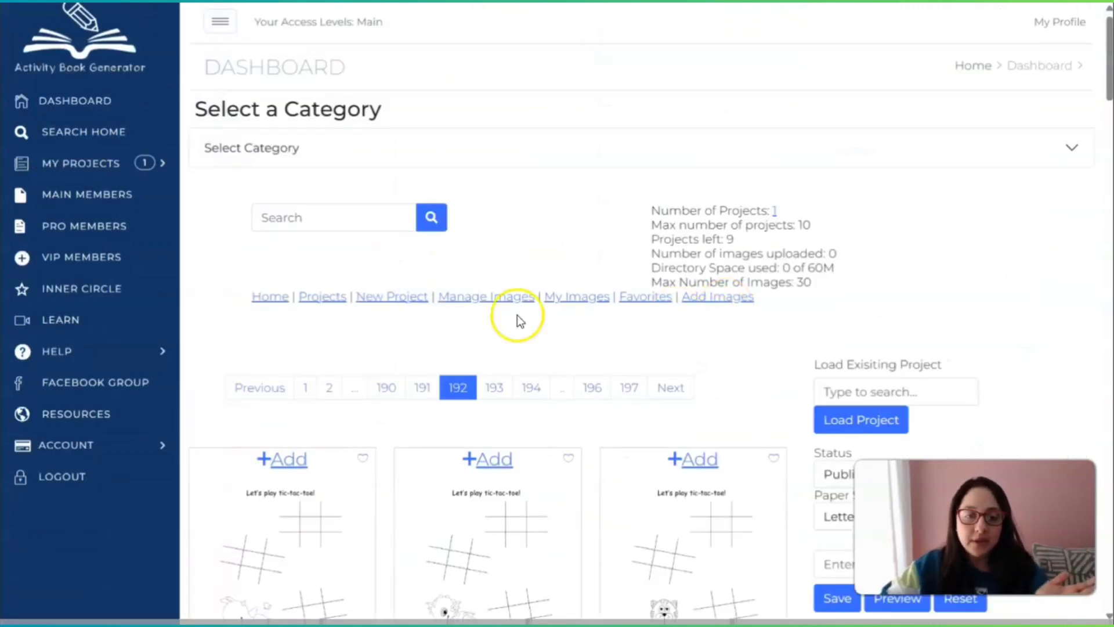
{"action": "scroll", "coordinate": [522, 319], "scroll_direction": "down", "scroll_amount": 5}
{"action": "scroll", "coordinate": [360, 203], "scroll_direction": "up", "scroll_amount": 4}
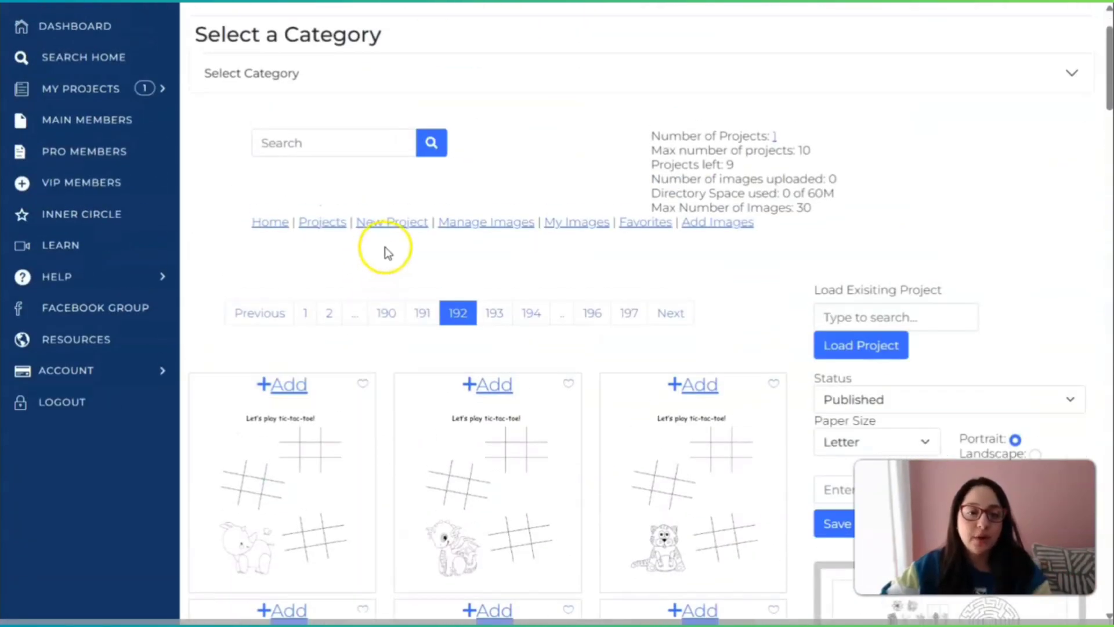
Browse the images on pages 190 and 188 of the project manager's library.
{"action": "left_click", "coordinate": [385, 313]}
{"action": "scroll", "coordinate": [516, 477], "scroll_direction": "down", "scroll_amount": 5}
{"action": "scroll", "coordinate": [516, 479], "scroll_direction": "down", "scroll_amount": 8}
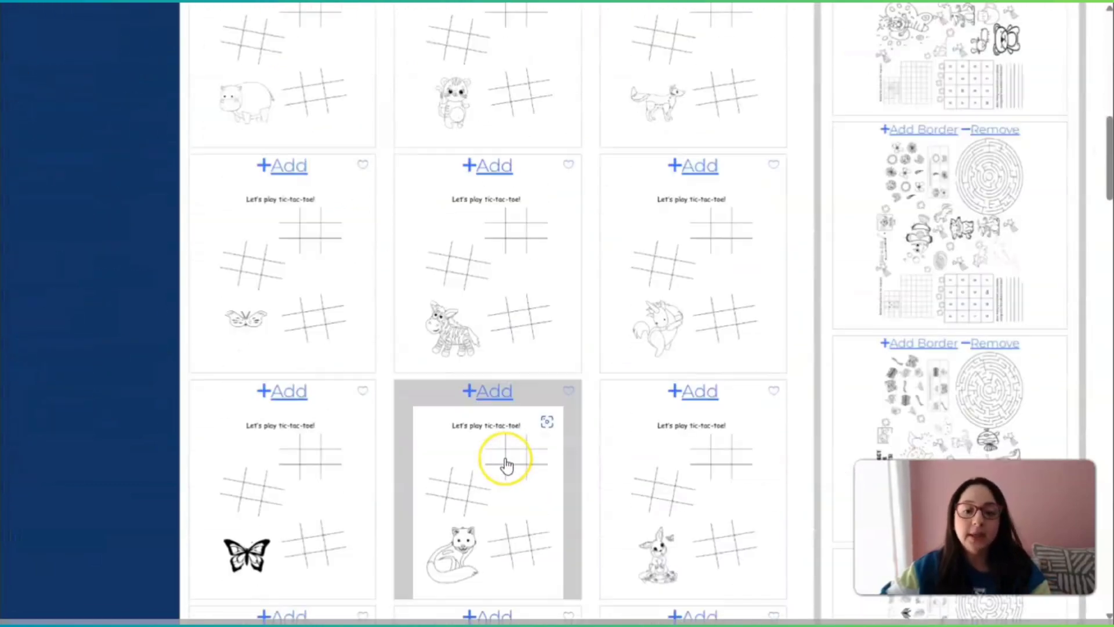
{"action": "scroll", "coordinate": [504, 462], "scroll_direction": "up", "scroll_amount": 12}
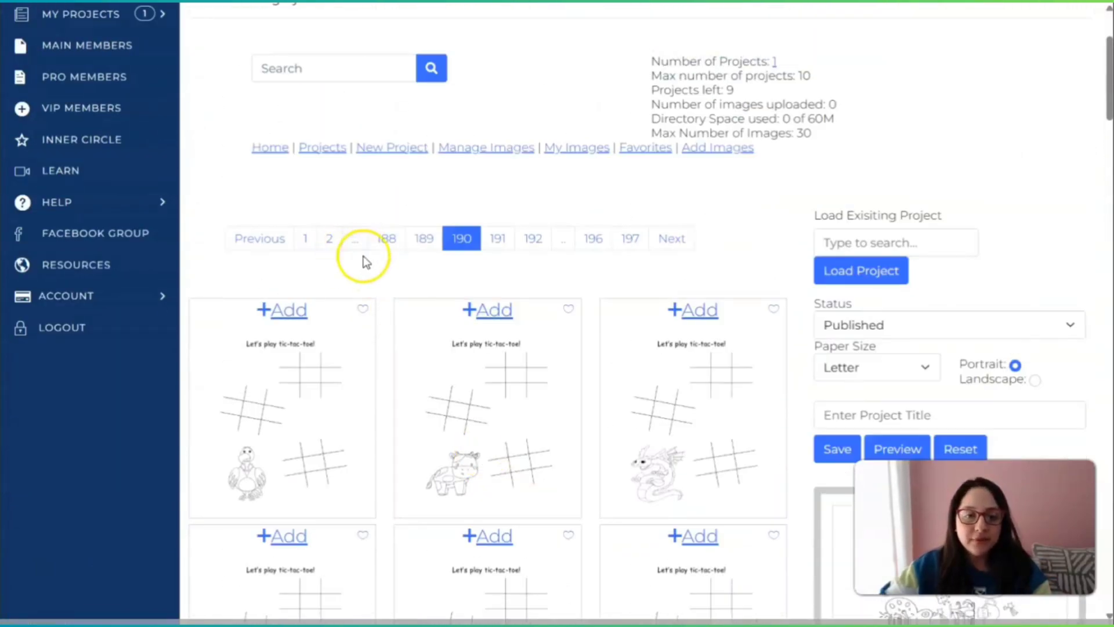
{"action": "left_click", "coordinate": [386, 238]}
{"action": "scroll", "coordinate": [508, 554], "scroll_direction": "down", "scroll_amount": 7}
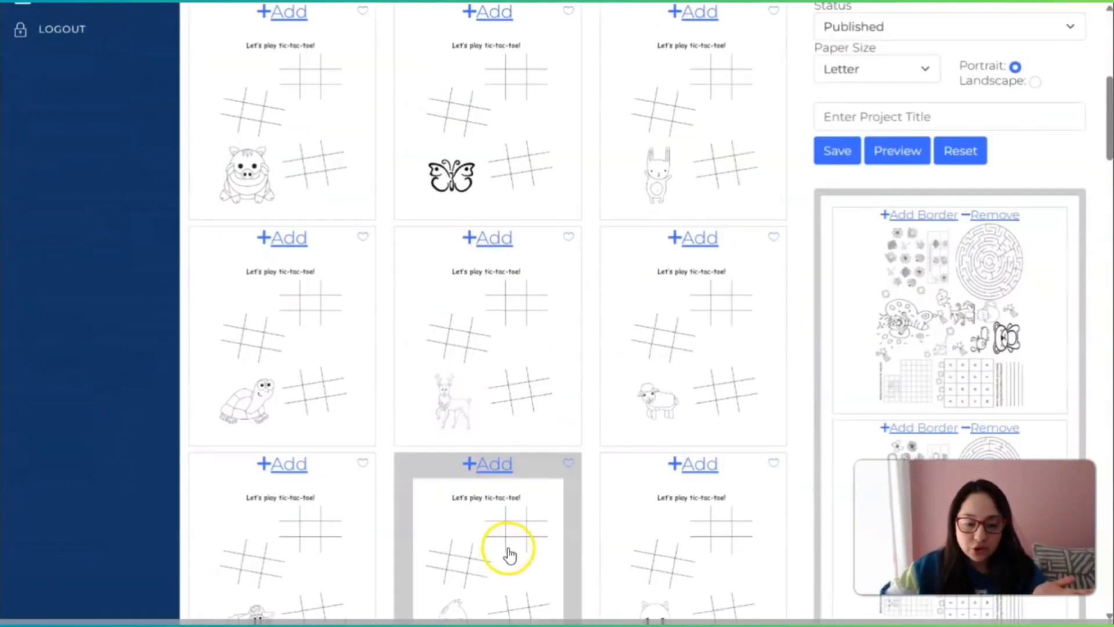
{"action": "scroll", "coordinate": [438, 377], "scroll_direction": "up", "scroll_amount": 6}
Go back through library pages 186, 184, 182 and 180 and glance over their images.
{"action": "left_click", "coordinate": [385, 311]}
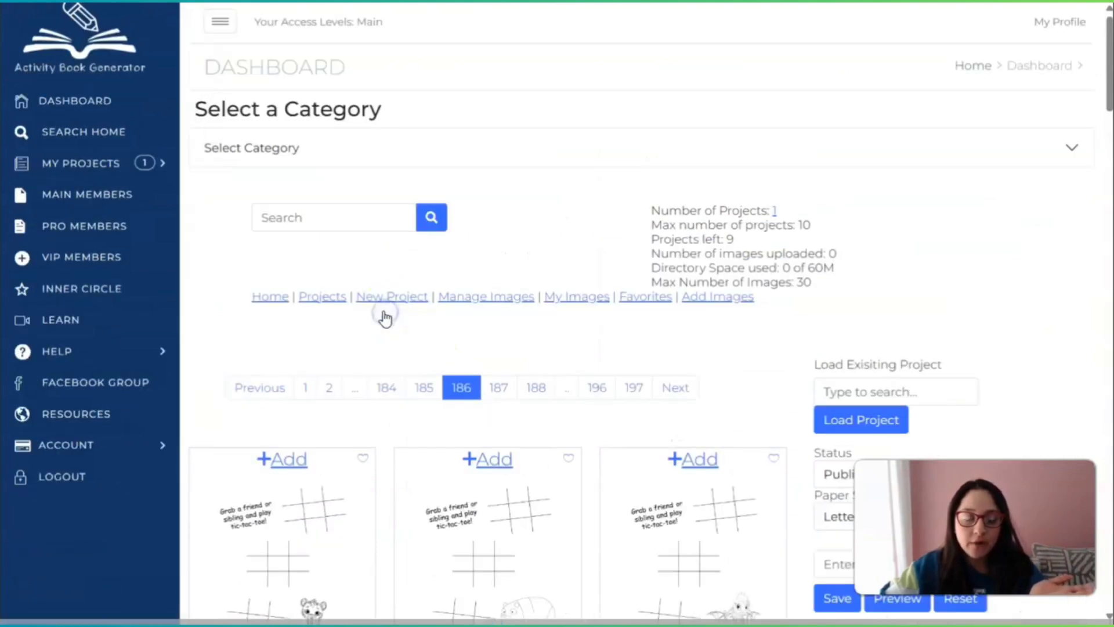
{"action": "left_click", "coordinate": [386, 387]}
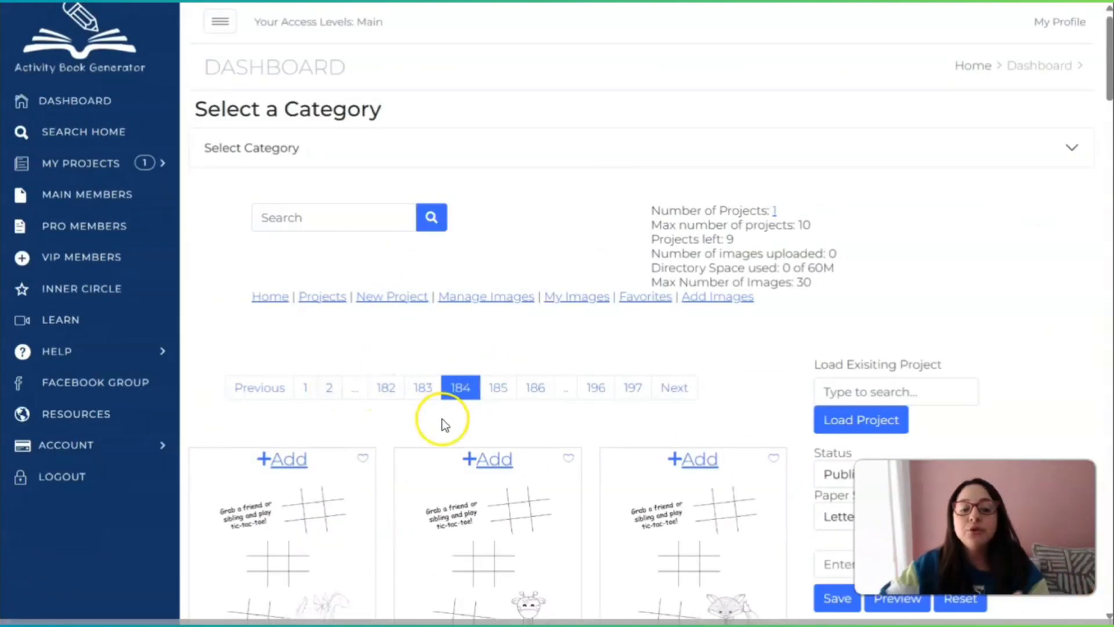
{"action": "scroll", "coordinate": [447, 441], "scroll_direction": "down", "scroll_amount": 1}
{"action": "scroll", "coordinate": [453, 462], "scroll_direction": "down", "scroll_amount": 4}
{"action": "left_click", "coordinate": [383, 87]}
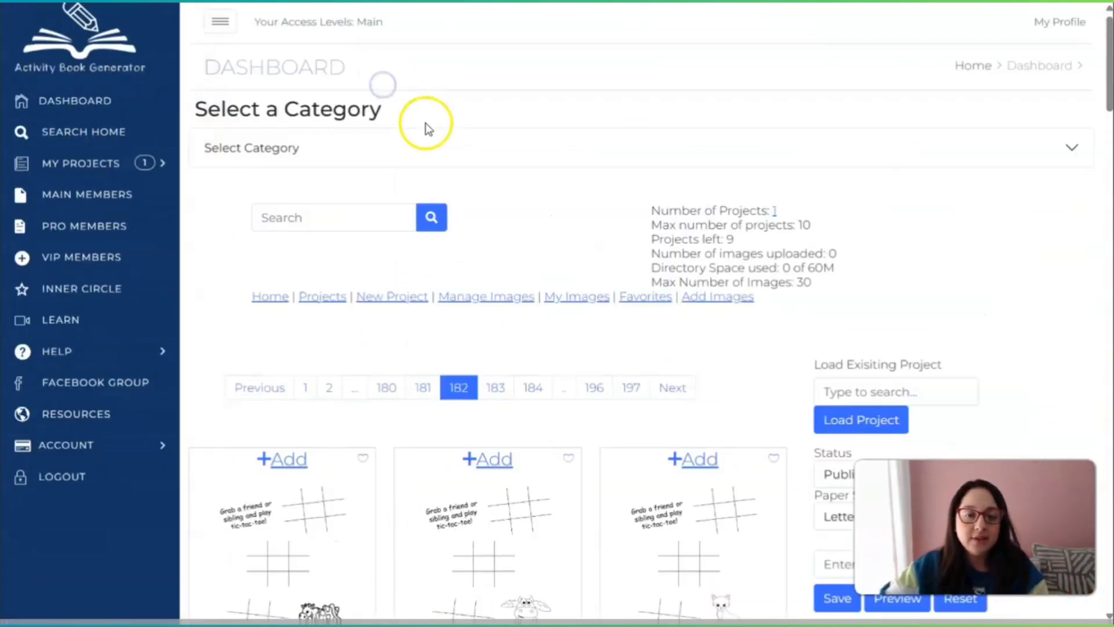
{"action": "scroll", "coordinate": [535, 508], "scroll_direction": "down", "scroll_amount": 4}
{"action": "left_click", "coordinate": [386, 166]}
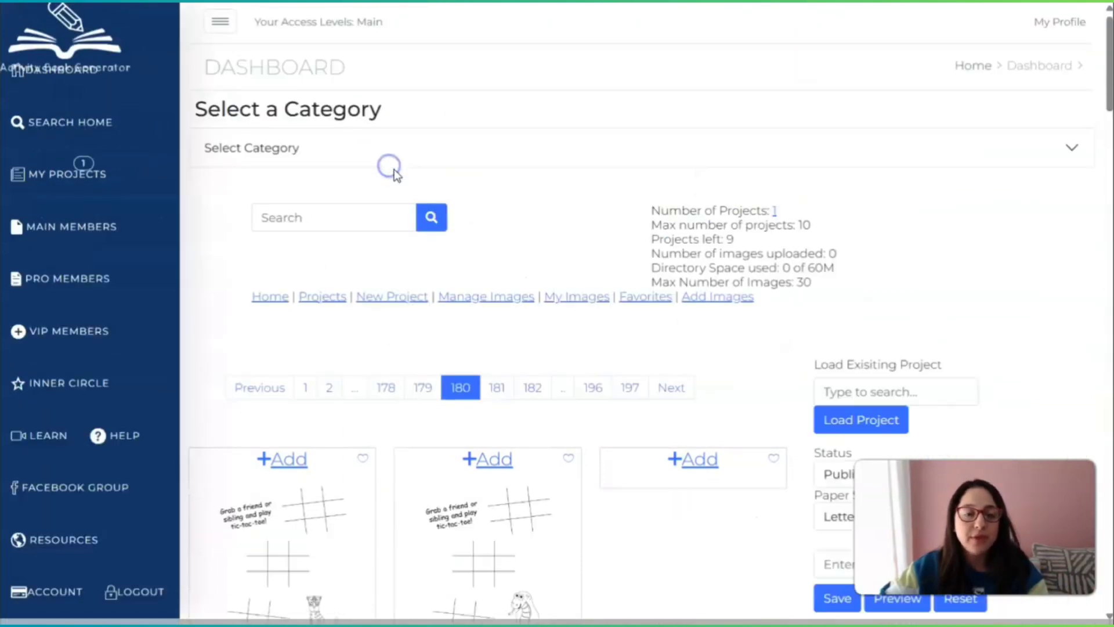
Go to page 178 of the image library and look over its images.
{"action": "left_click", "coordinate": [384, 389]}
{"action": "scroll", "coordinate": [560, 509], "scroll_direction": "down", "scroll_amount": 10}
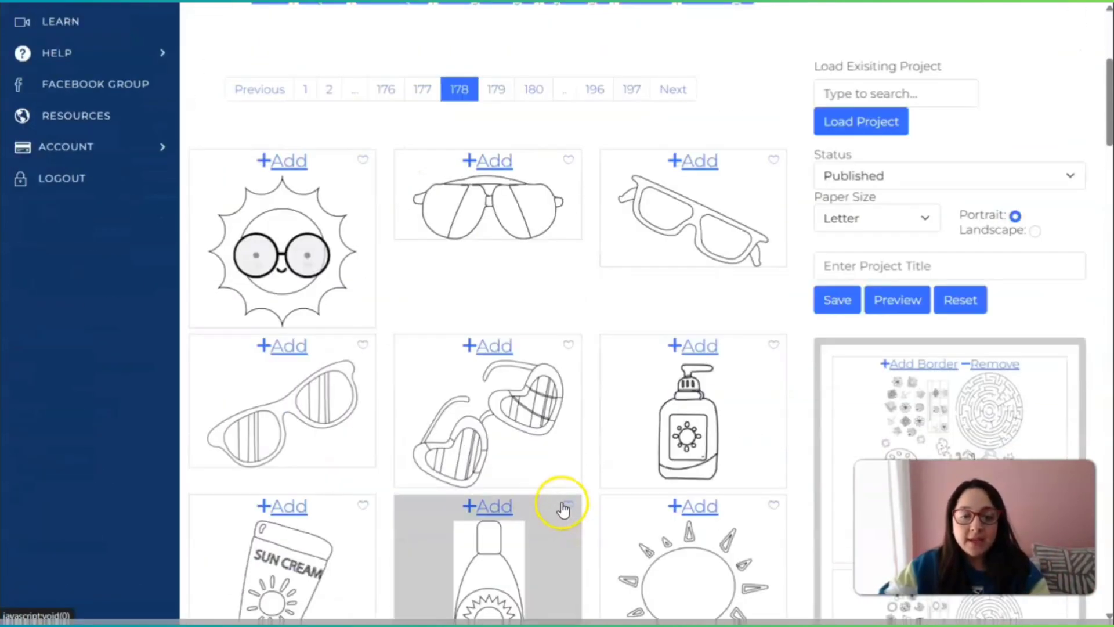
{"action": "scroll", "coordinate": [560, 508], "scroll_direction": "down", "scroll_amount": 8}
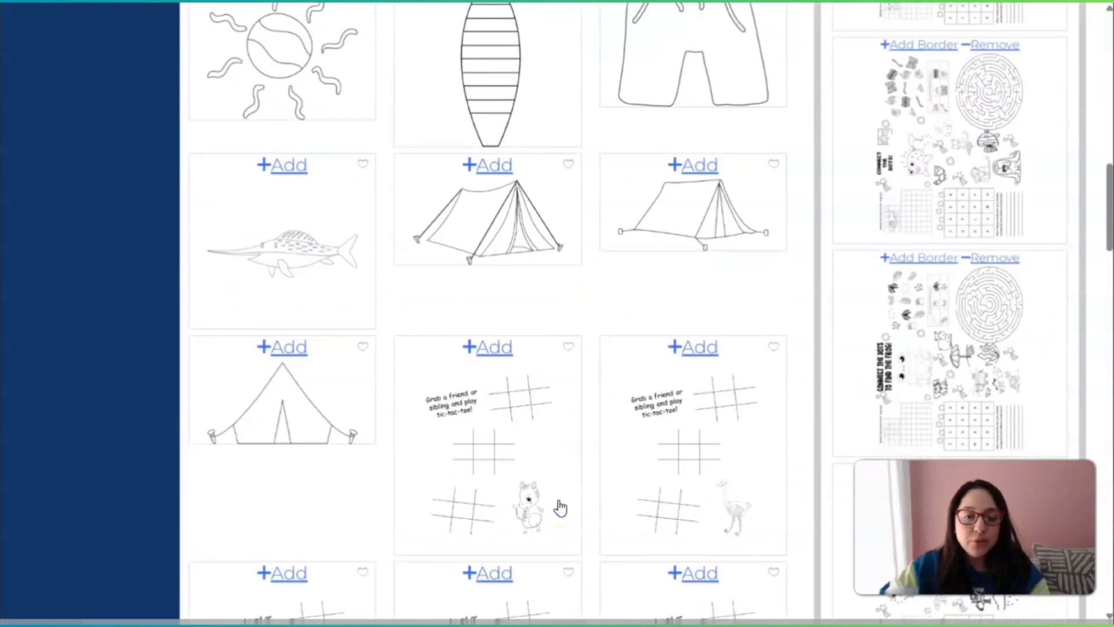
{"action": "scroll", "coordinate": [559, 507], "scroll_direction": "up", "scroll_amount": 5}
{"action": "left_click", "coordinate": [572, 492]}
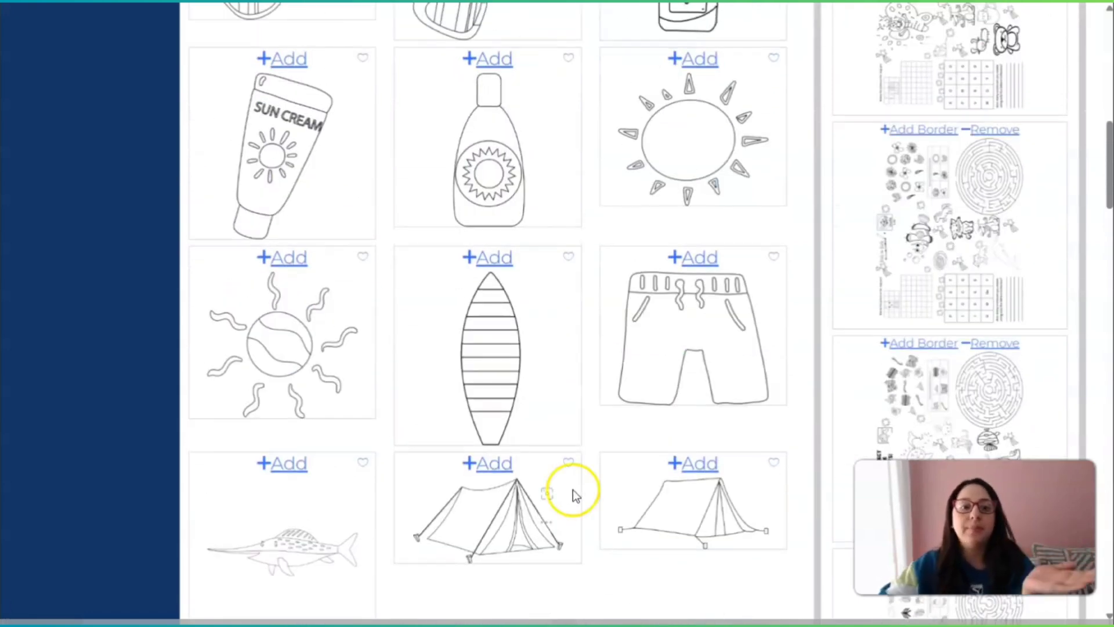
{"action": "scroll", "coordinate": [499, 450], "scroll_direction": "up", "scroll_amount": 4}
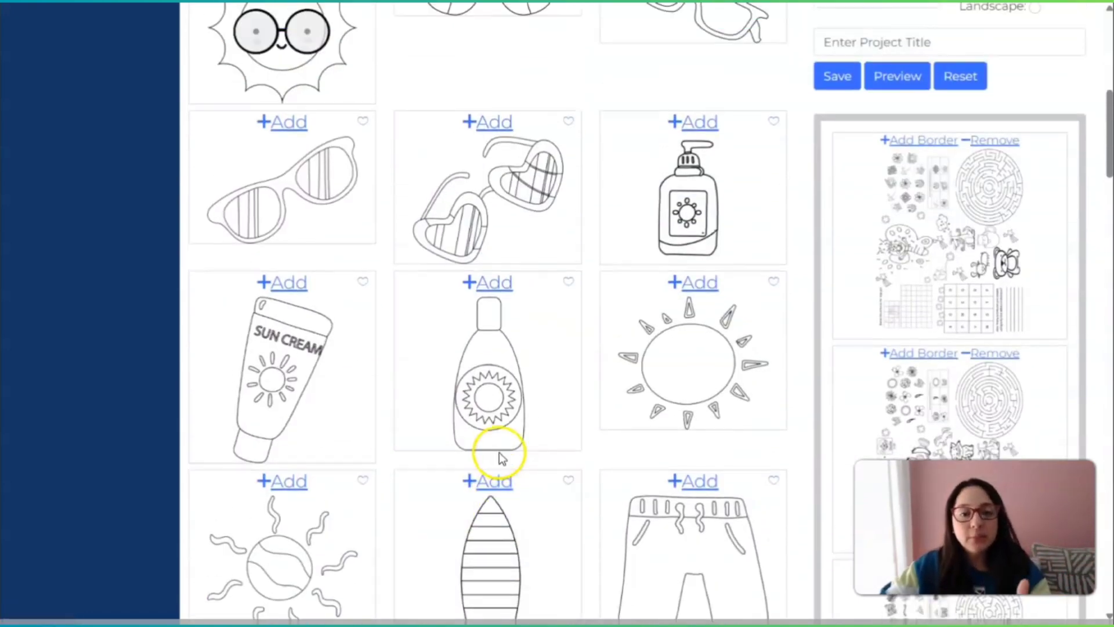
{"action": "scroll", "coordinate": [580, 475], "scroll_direction": "up", "scroll_amount": 3}
{"action": "scroll", "coordinate": [569, 473], "scroll_direction": "up", "scroll_amount": 3}
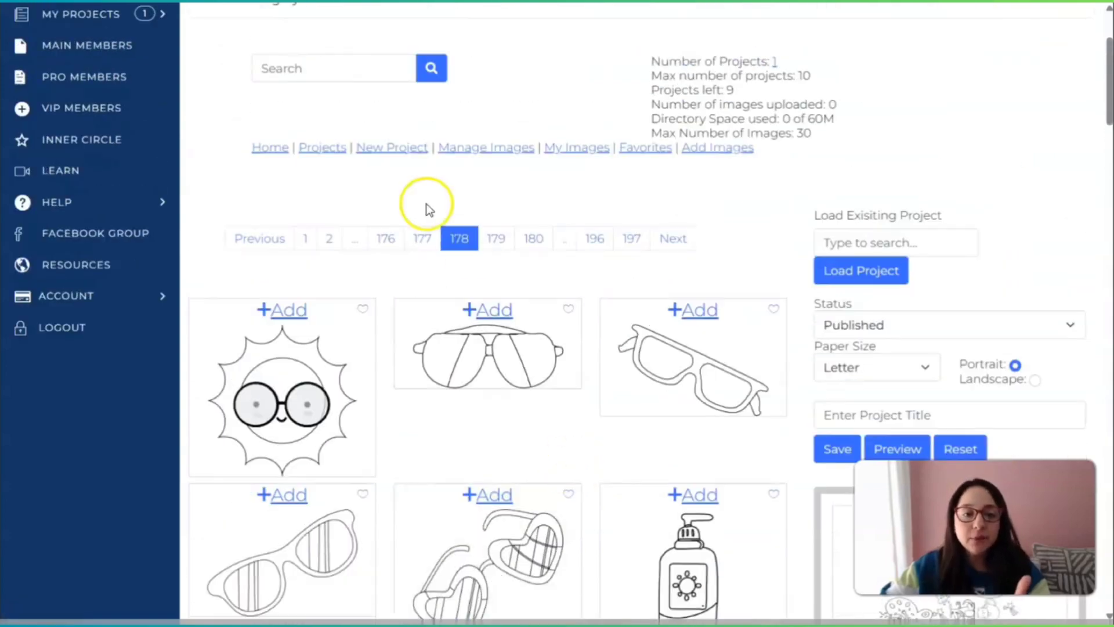
Browse the images on page 176 of the library and on page 174.
{"action": "left_click", "coordinate": [392, 240]}
{"action": "scroll", "coordinate": [439, 589], "scroll_direction": "down", "scroll_amount": 20}
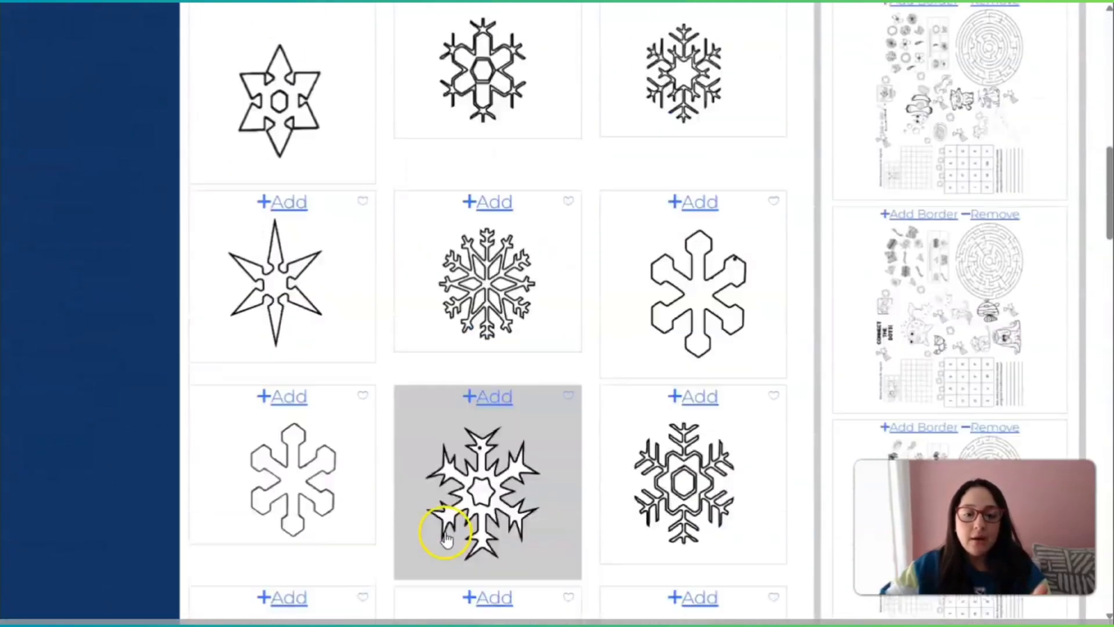
{"action": "scroll", "coordinate": [459, 592], "scroll_direction": "up", "scroll_amount": 20}
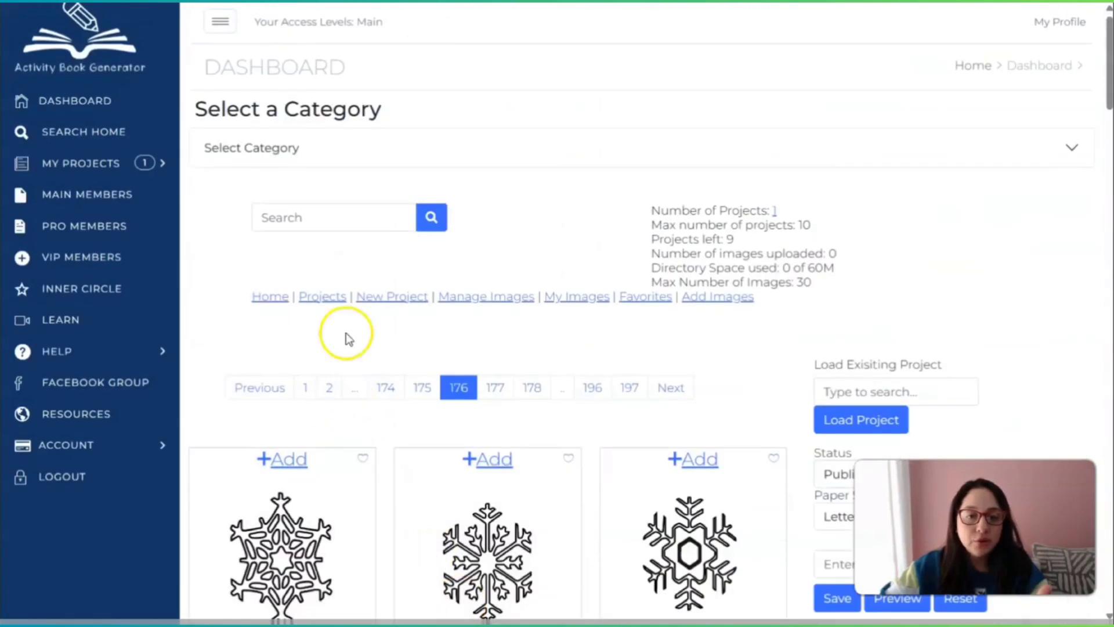
{"action": "left_click", "coordinate": [388, 392]}
{"action": "scroll", "coordinate": [547, 473], "scroll_direction": "down", "scroll_amount": 12}
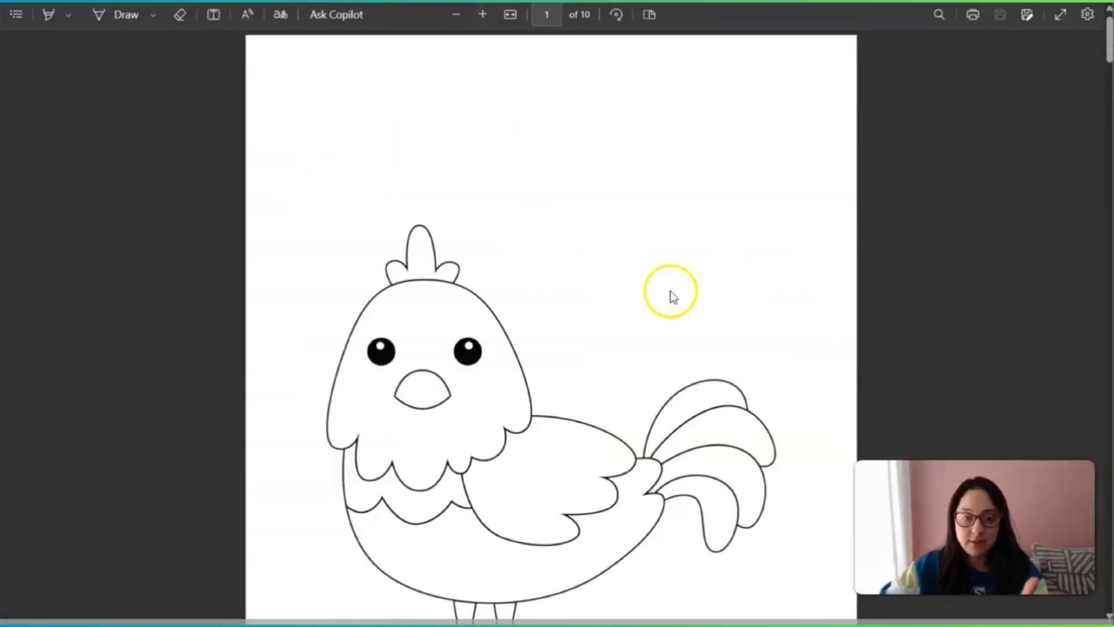
Look through the single-image coloring pages of the 10-page kids coloring PDF again.
{"action": "scroll", "coordinate": [662, 299], "scroll_direction": "down", "scroll_amount": 10}
{"action": "scroll", "coordinate": [659, 297], "scroll_direction": "down", "scroll_amount": 15}
{"action": "scroll", "coordinate": [630, 327], "scroll_direction": "down", "scroll_amount": 20}
{"action": "scroll", "coordinate": [586, 333], "scroll_direction": "up", "scroll_amount": 12}
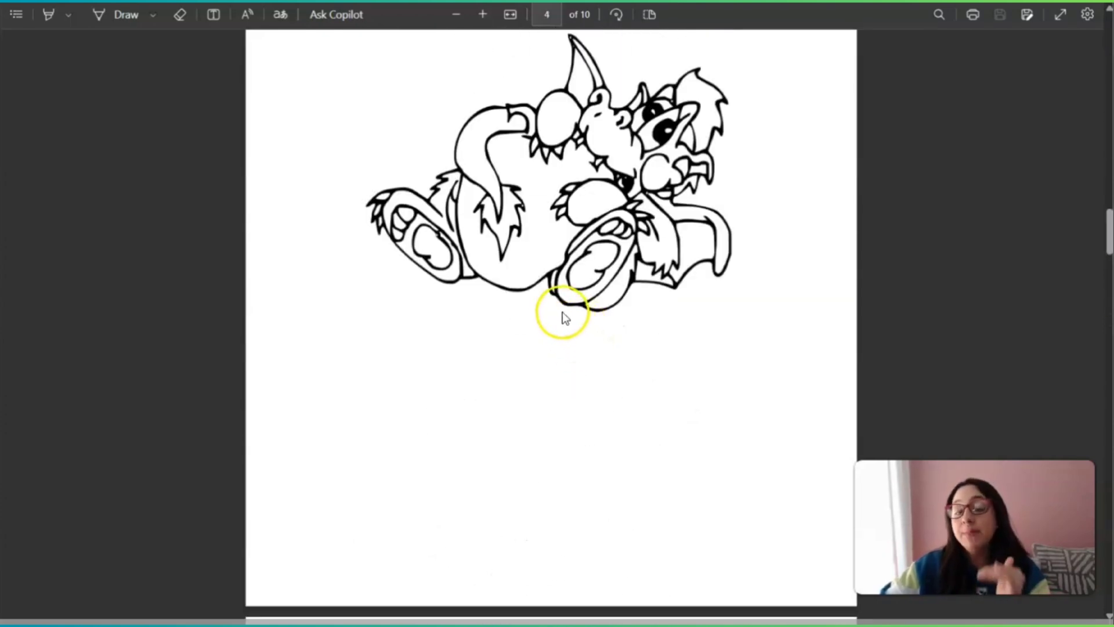
{"action": "scroll", "coordinate": [525, 355], "scroll_direction": "up", "scroll_amount": 8}
{"action": "scroll", "coordinate": [527, 356], "scroll_direction": "up", "scroll_amount": 3}
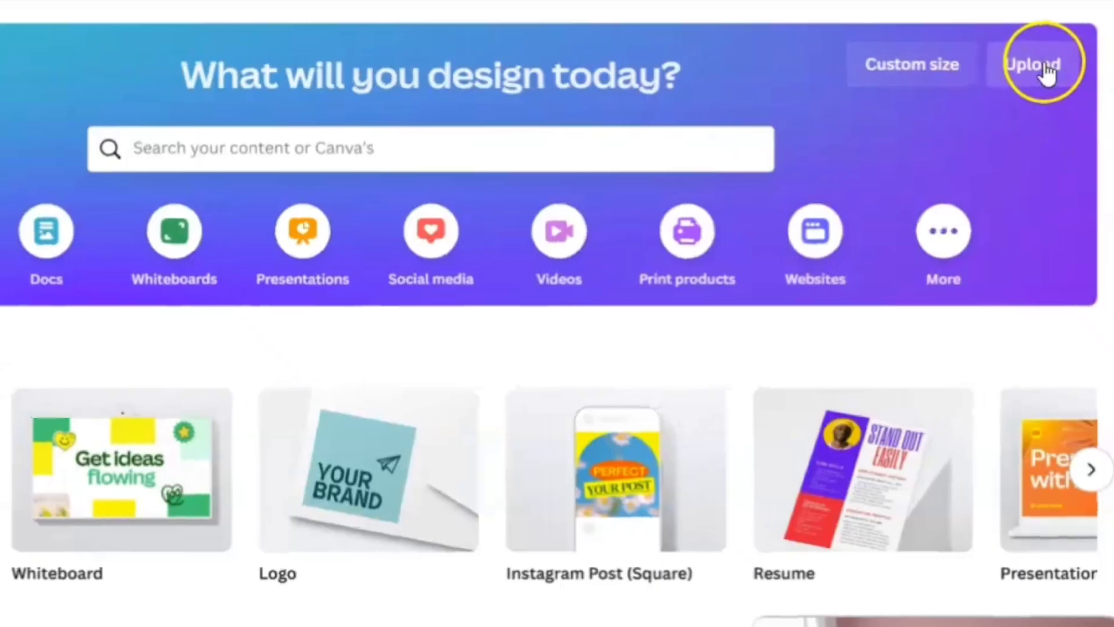
Switch to Canva and upload the ABG-KidsColAll.pdf file from the computer.
{"action": "left_click", "coordinate": [1039, 85]}
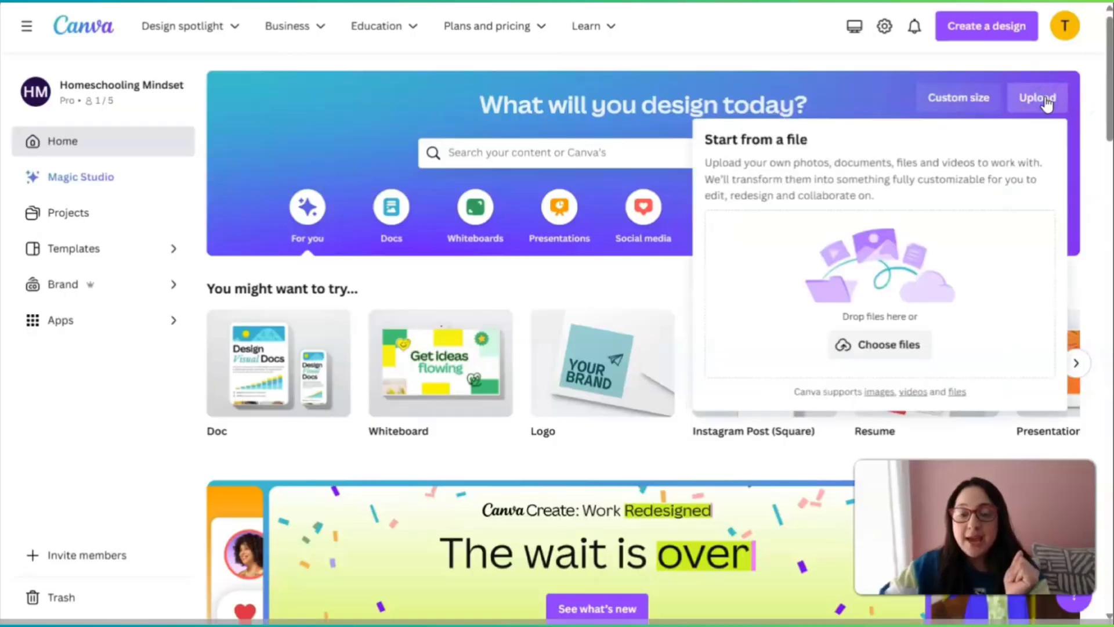
{"action": "left_click", "coordinate": [881, 323]}
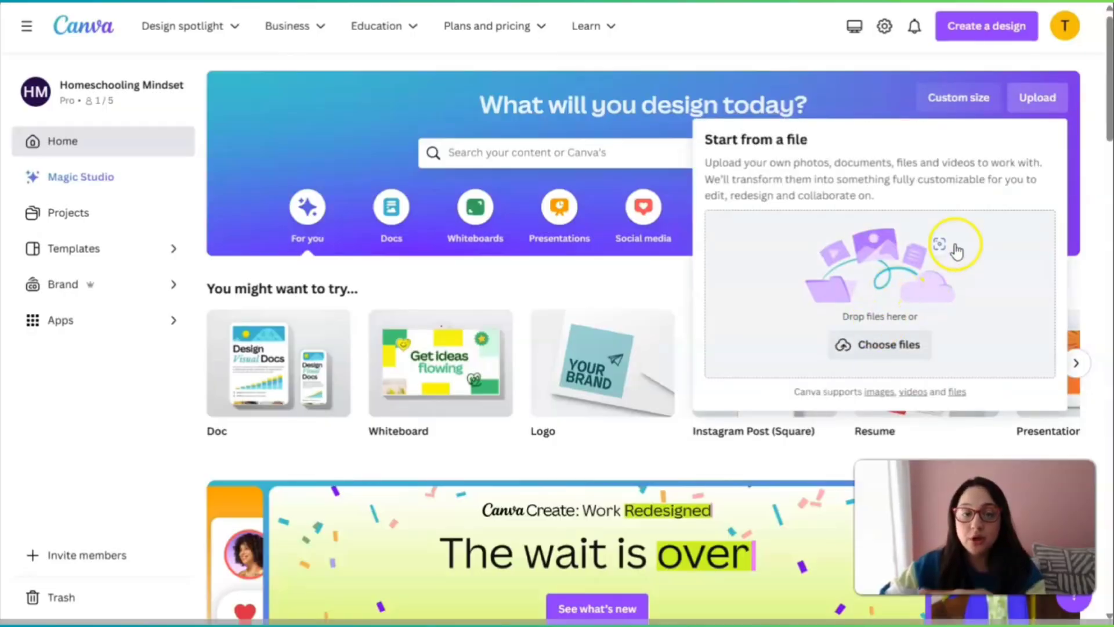
{"action": "left_click", "coordinate": [877, 347]}
{"action": "left_click", "coordinate": [161, 117]}
{"action": "double_click", "coordinate": [142, 86]}
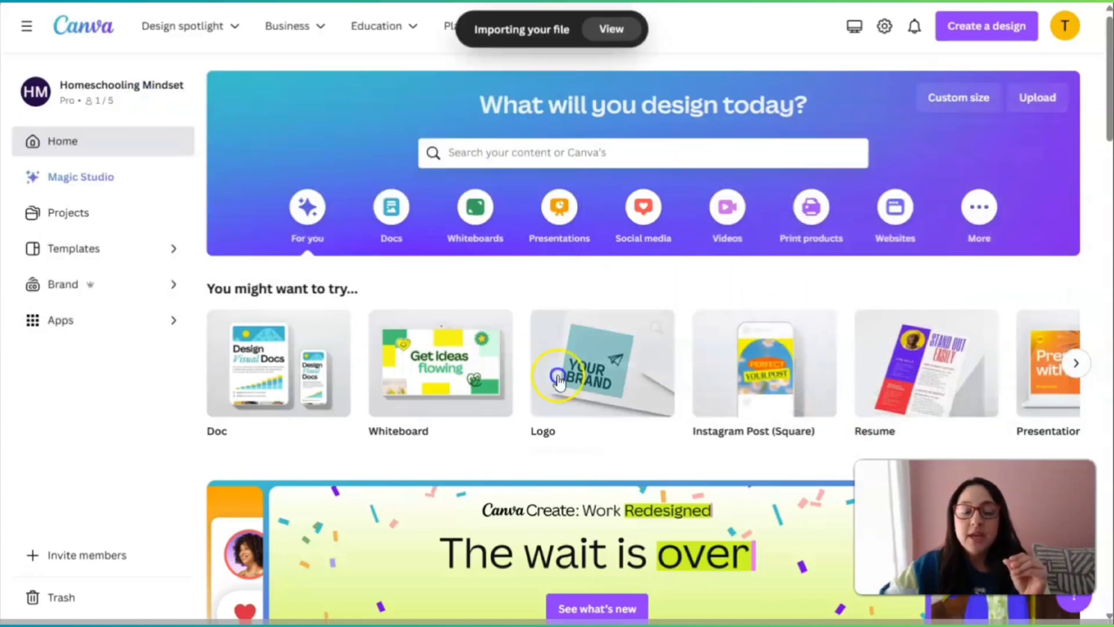
Open the imported ABG-KidsColAll.pdf from the recent designs and close the import feedback form and the magazine printing offer.
{"action": "mouse_move", "coordinate": [554, 374]}
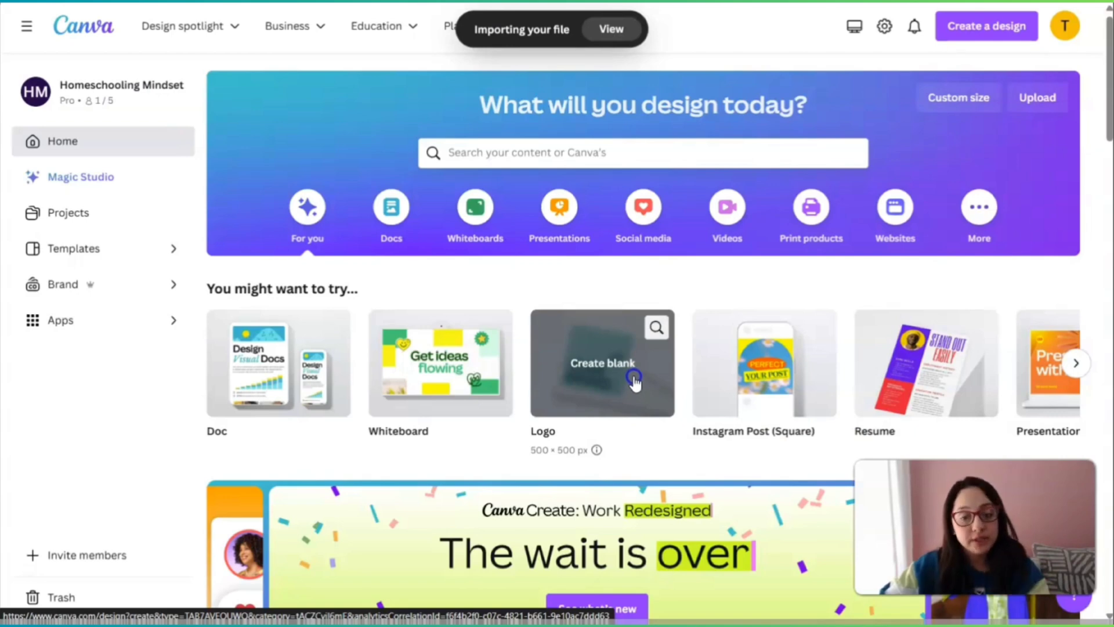
{"action": "scroll", "coordinate": [634, 380], "scroll_direction": "down", "scroll_amount": 5}
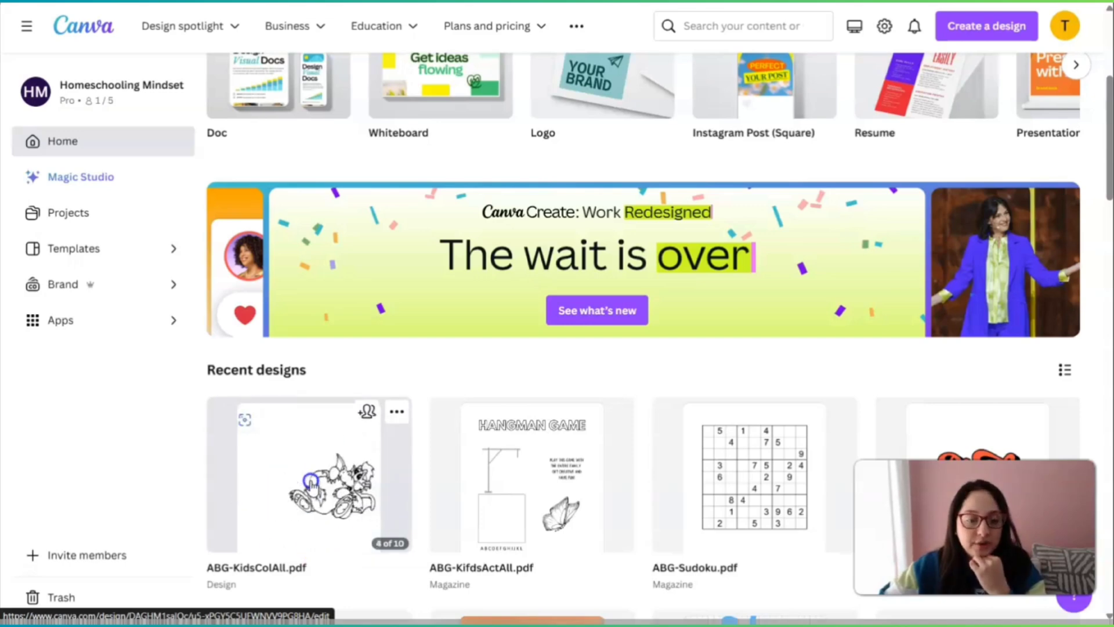
{"action": "left_click", "coordinate": [334, 490]}
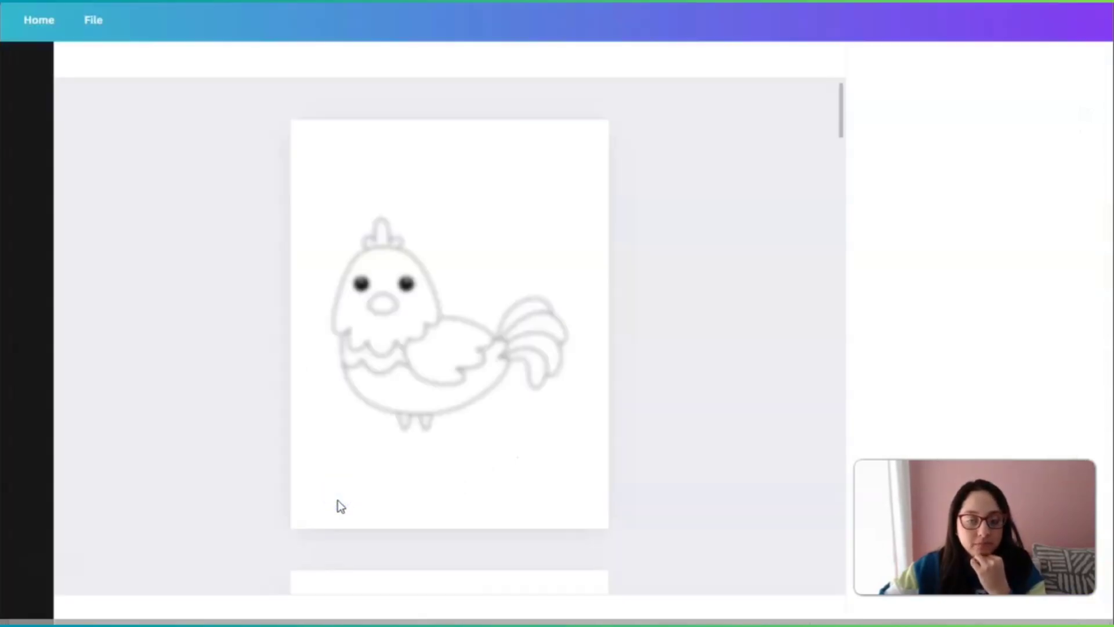
{"action": "left_click", "coordinate": [356, 171]}
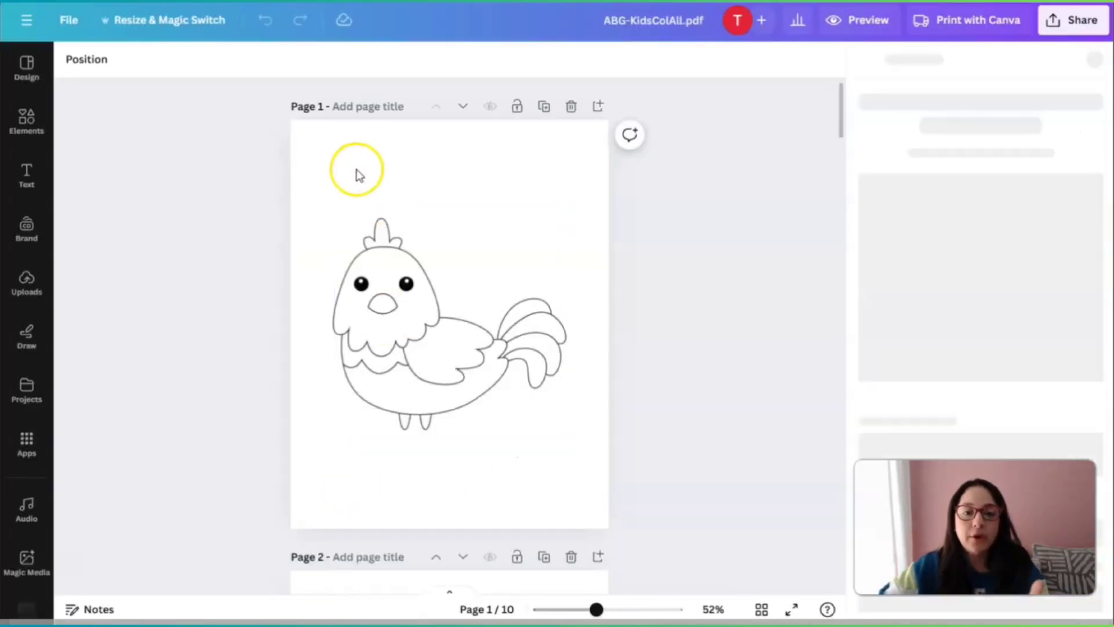
{"action": "left_click", "coordinate": [427, 318]}
{"action": "left_click", "coordinate": [595, 247]}
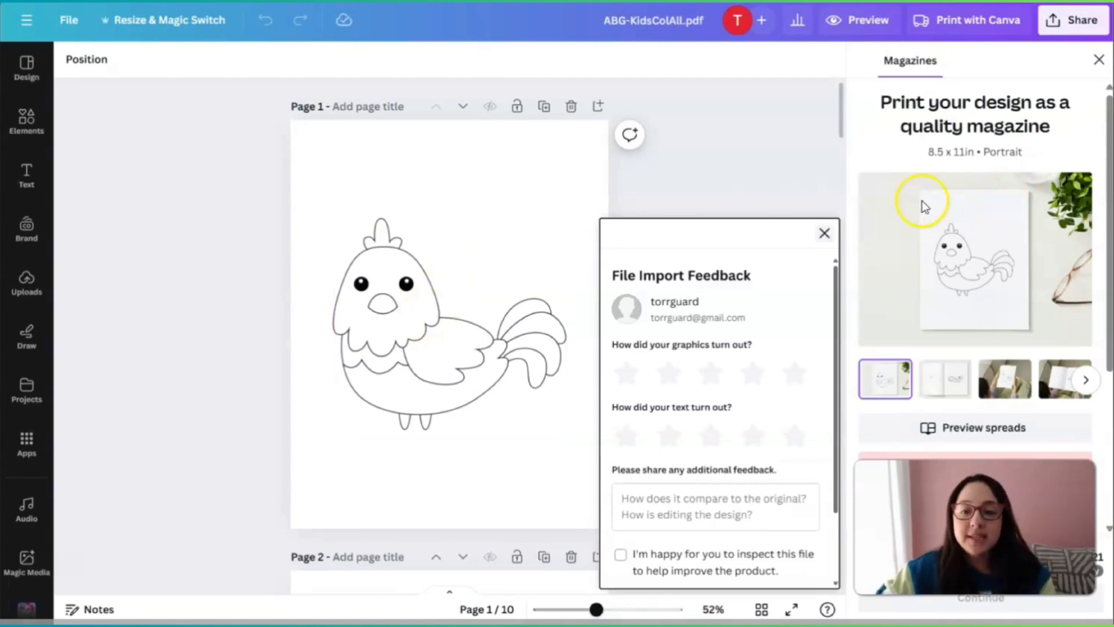
{"action": "left_click", "coordinate": [825, 232]}
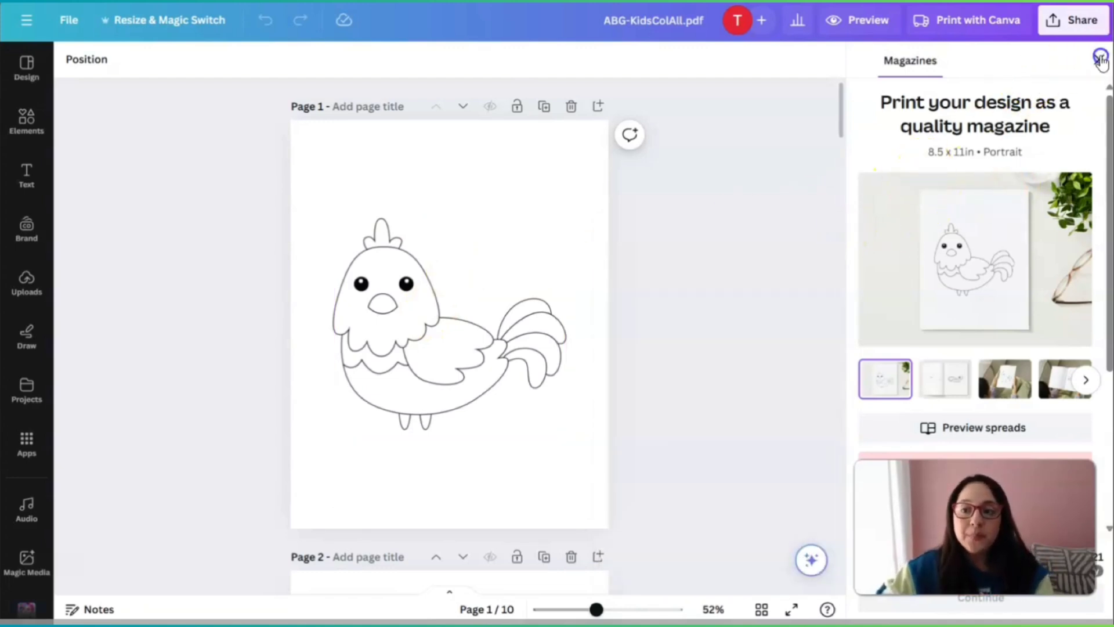
{"action": "left_click", "coordinate": [1099, 59]}
Shrink the chicken on page 1, move it to the lower part of the page, and place a duplicate above it.
{"action": "left_click", "coordinate": [598, 347]}
{"action": "left_click_drag", "start_coordinate": [703, 205], "coordinate": [648, 259]}
{"action": "left_click_drag", "start_coordinate": [560, 318], "coordinate": [543, 378]}
{"action": "left_click", "coordinate": [517, 281]}
{"action": "left_click_drag", "start_coordinate": [512, 467], "coordinate": [569, 290]}
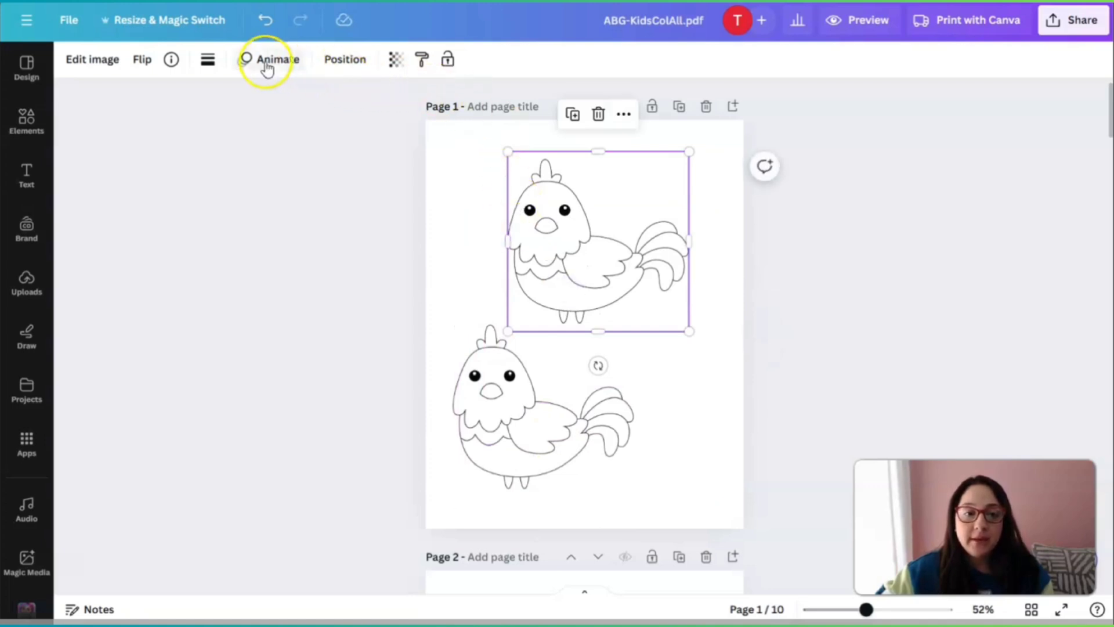
Flip the upper chicken horizontally and resize it smaller than the original near the page's right edge.
{"action": "left_click", "coordinate": [142, 59]}
{"action": "left_click", "coordinate": [222, 108]}
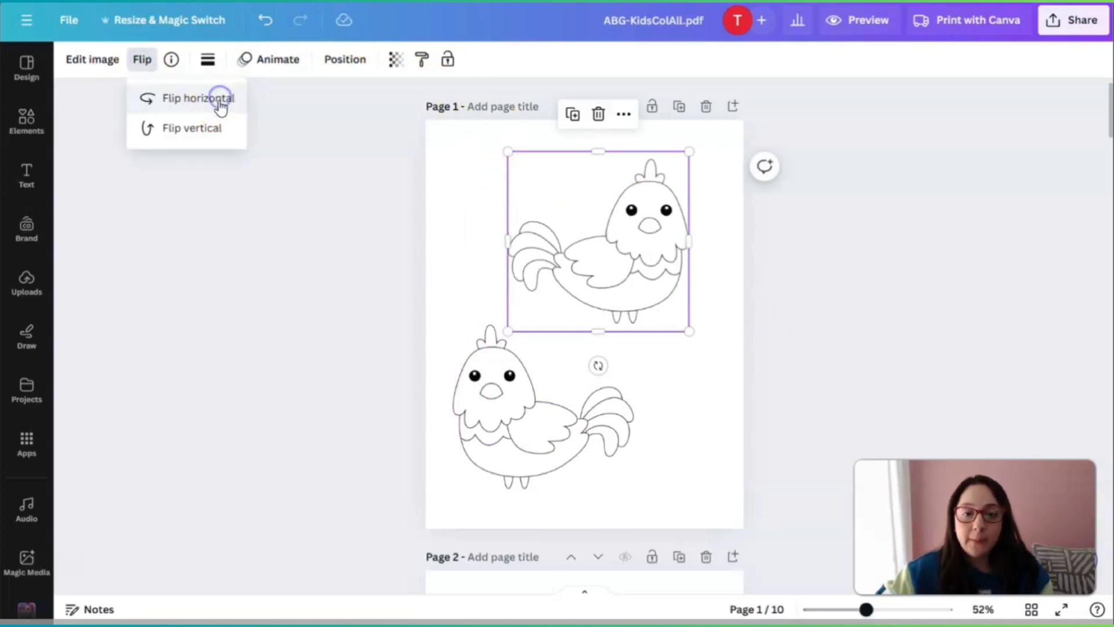
{"action": "left_click_drag", "start_coordinate": [503, 156], "coordinate": [615, 256]}
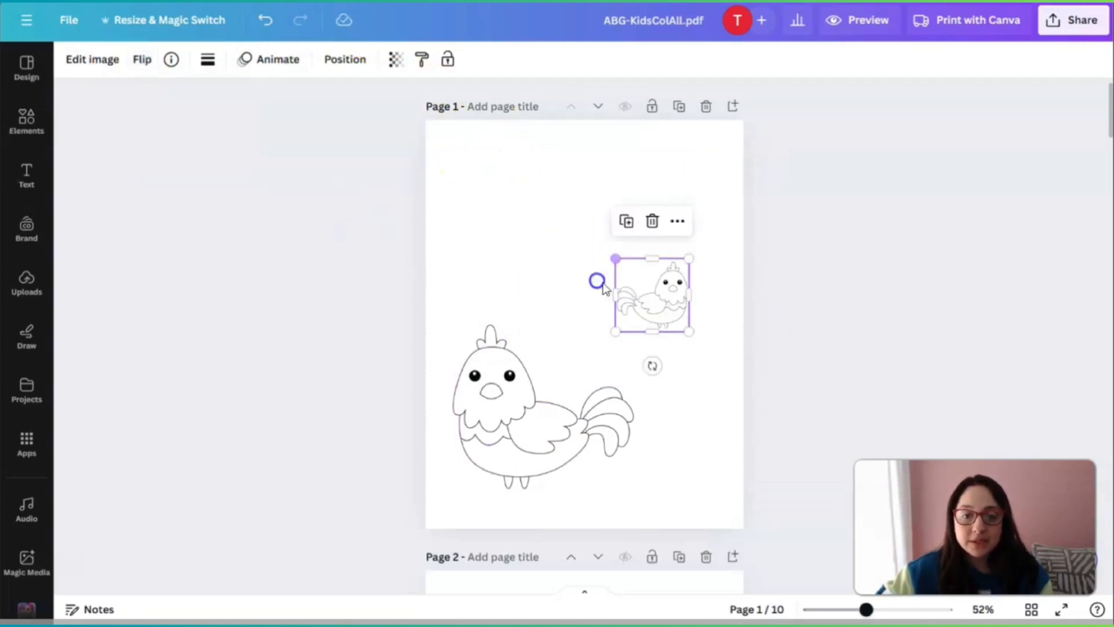
{"action": "left_click_drag", "start_coordinate": [641, 293], "coordinate": [565, 249]}
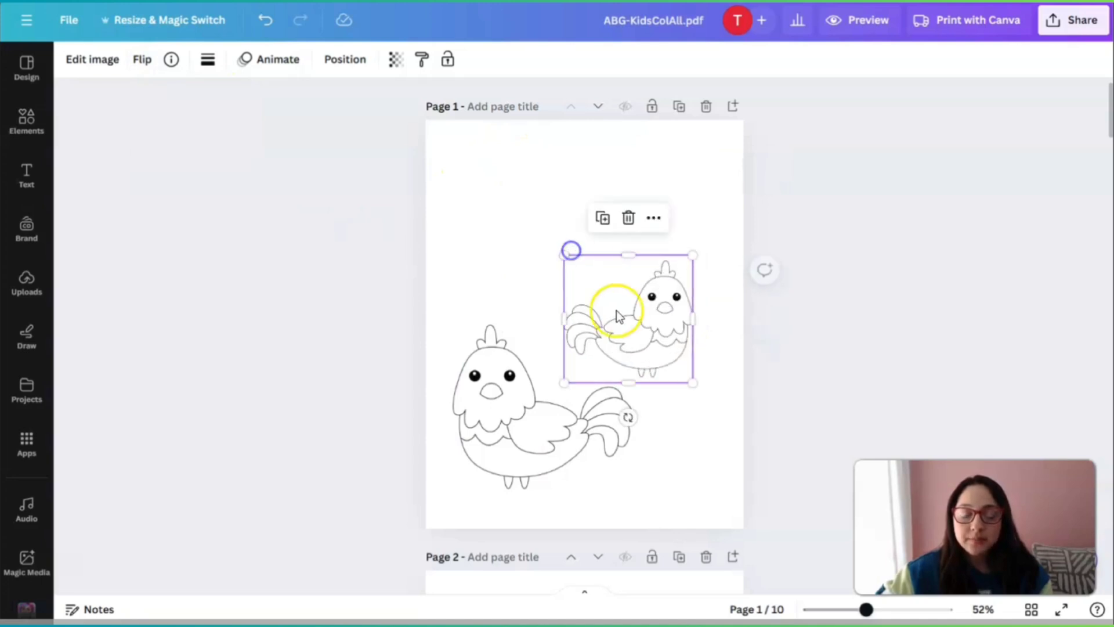
Duplicate the smaller chicken, place the copy in the page's upper left area and flip it horizontally.
{"action": "left_click", "coordinate": [598, 223]}
{"action": "left_click_drag", "start_coordinate": [713, 263], "coordinate": [487, 214]}
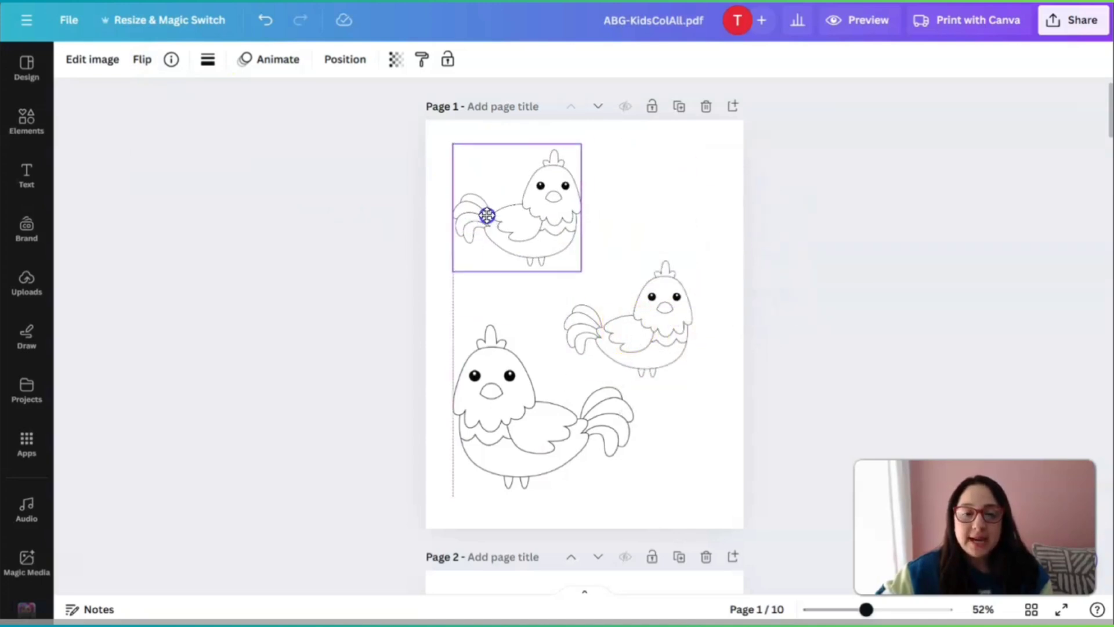
{"action": "left_click", "coordinate": [145, 59]}
{"action": "left_click", "coordinate": [177, 95]}
Enlarge and position the top chicken, and move the smaller chicken toward the page's right edge so the drawings do not overlap.
{"action": "left_click_drag", "start_coordinate": [511, 201], "coordinate": [539, 231]}
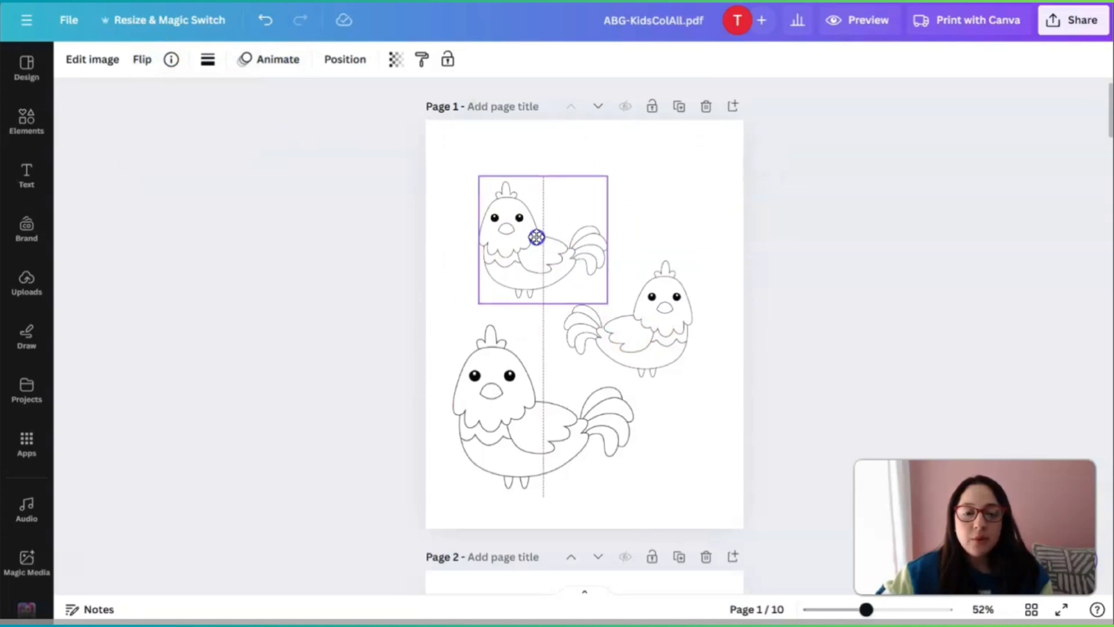
{"action": "left_click_drag", "start_coordinate": [604, 174], "coordinate": [683, 163]}
{"action": "left_click_drag", "start_coordinate": [615, 206], "coordinate": [592, 211]}
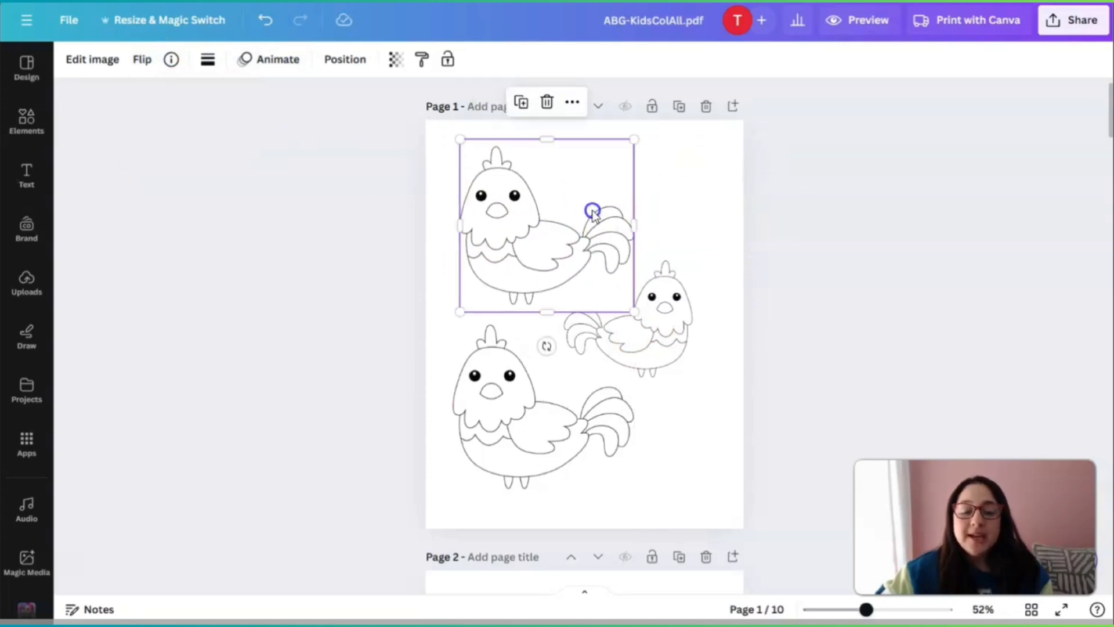
{"action": "left_click_drag", "start_coordinate": [635, 138], "coordinate": [617, 153]}
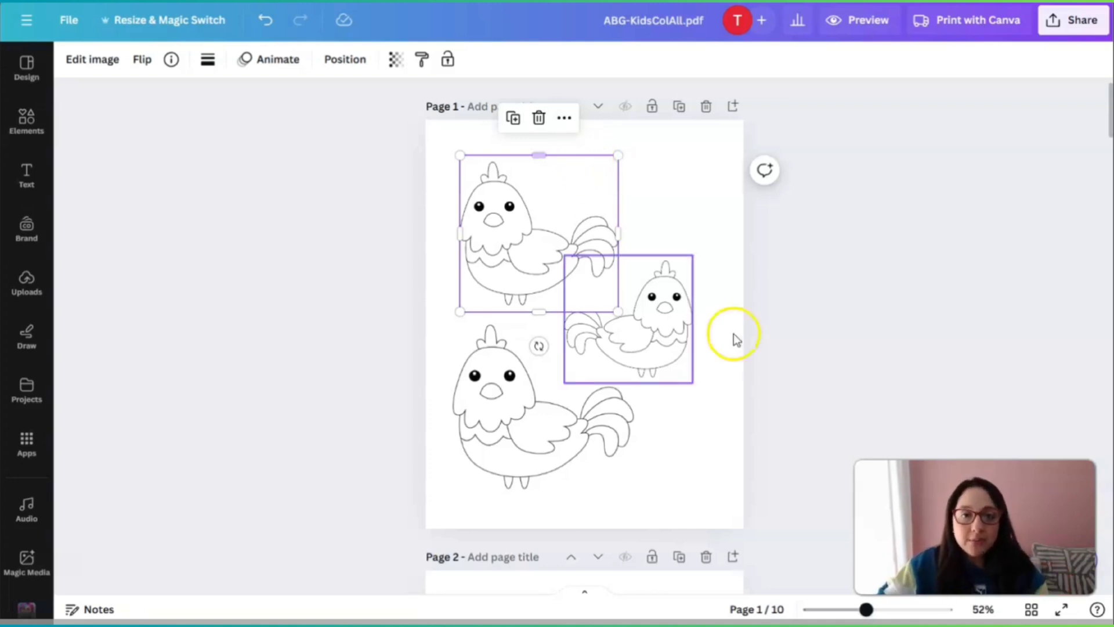
{"action": "left_click_drag", "start_coordinate": [634, 299], "coordinate": [657, 303]}
{"action": "left_click", "coordinate": [679, 419]}
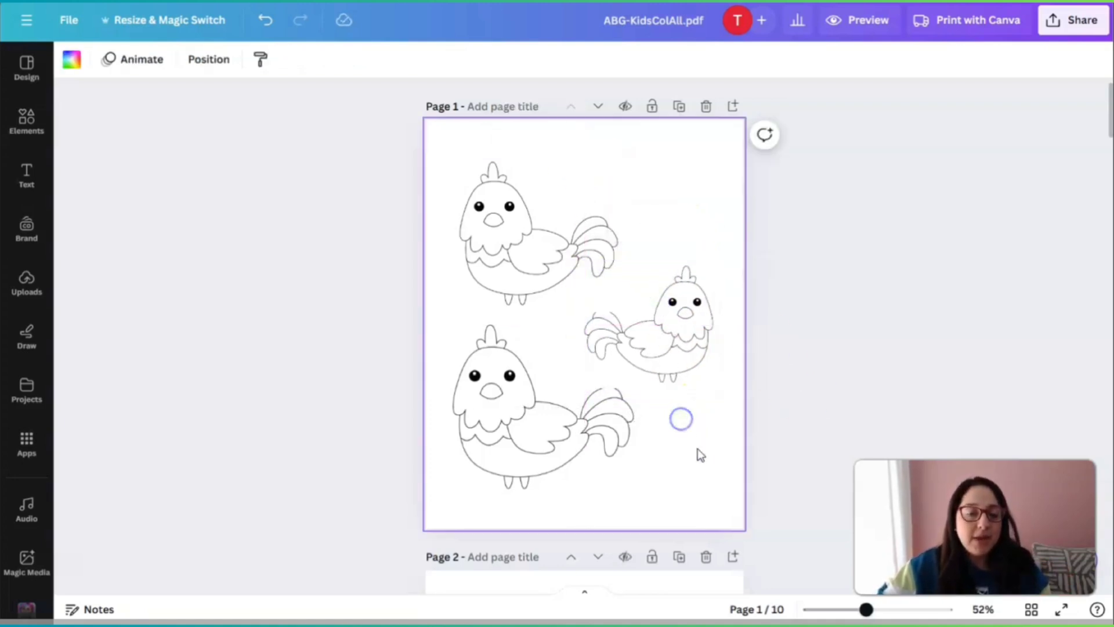
Nudge the top chicken on page 1 slightly down and left, and select the orca drawing on page 2.
{"action": "left_click", "coordinate": [520, 242]}
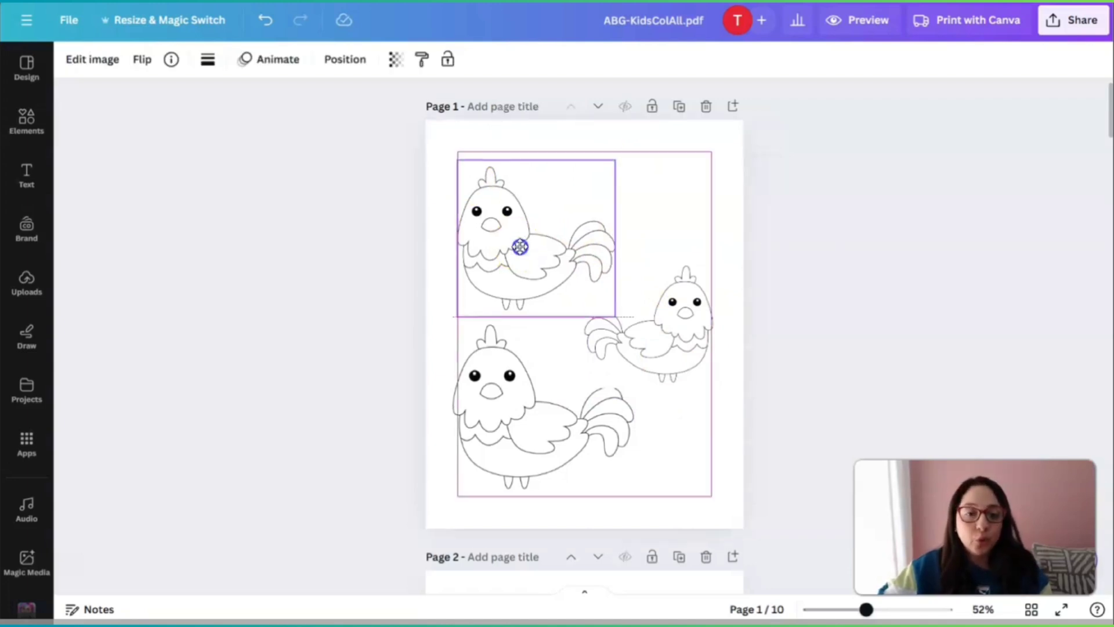
{"action": "scroll", "coordinate": [686, 442], "scroll_direction": "down", "scroll_amount": 6}
{"action": "scroll", "coordinate": [686, 446], "scroll_direction": "down", "scroll_amount": 3}
{"action": "left_click", "coordinate": [569, 288]}
{"action": "scroll", "coordinate": [580, 348], "scroll_direction": "up", "scroll_amount": 4}
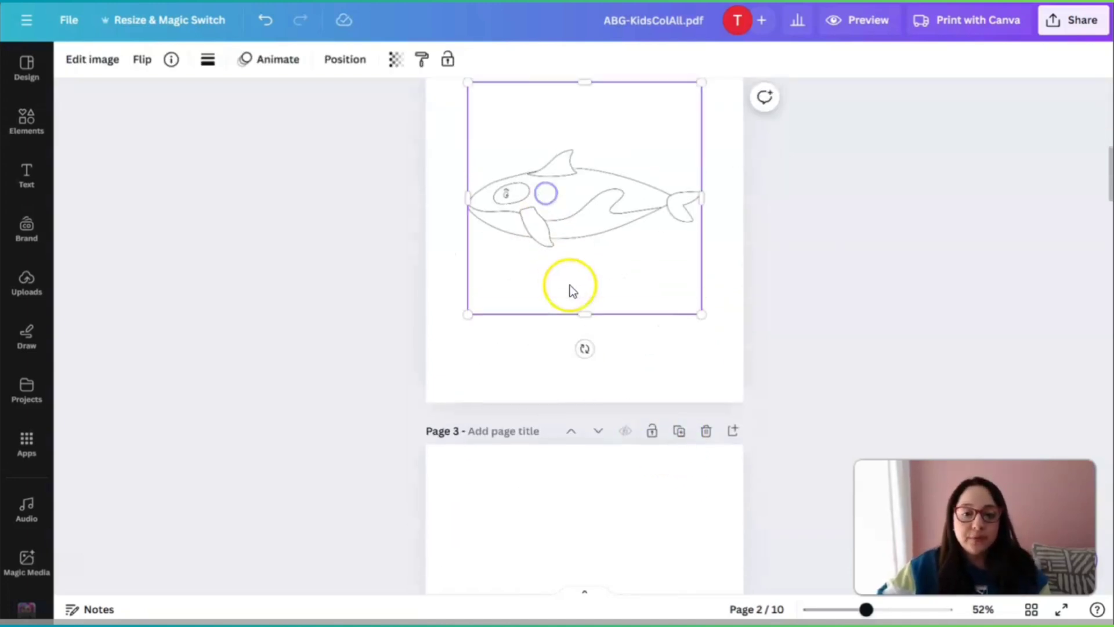
{"action": "left_click_drag", "start_coordinate": [597, 428], "coordinate": [588, 353]}
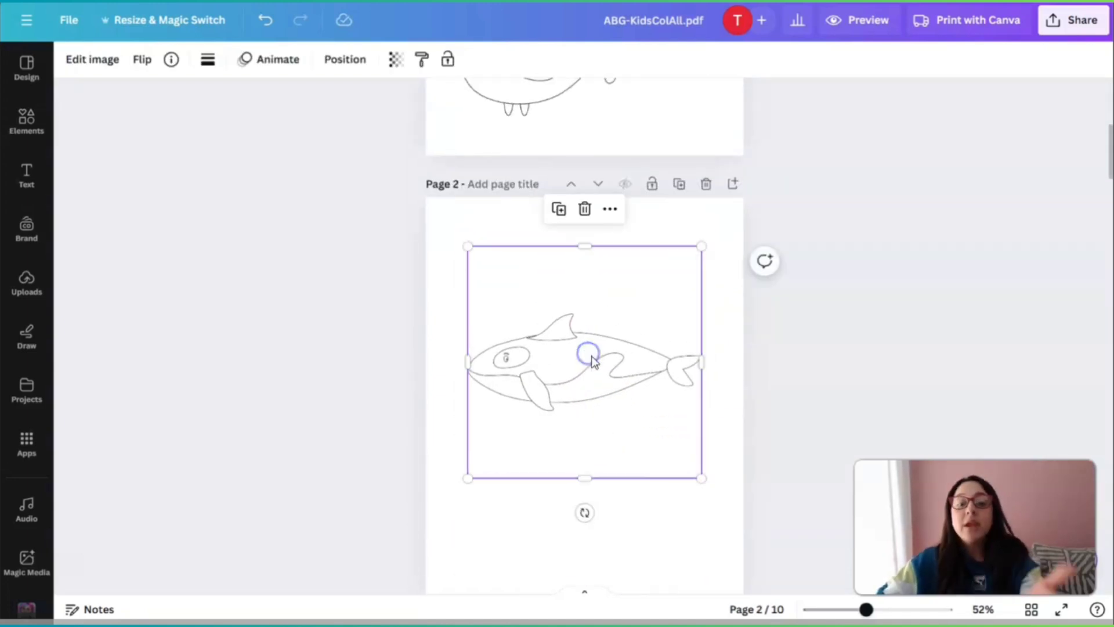
Search the elements library for "whale".
{"action": "left_click", "coordinate": [23, 131]}
{"action": "left_click", "coordinate": [166, 69]}
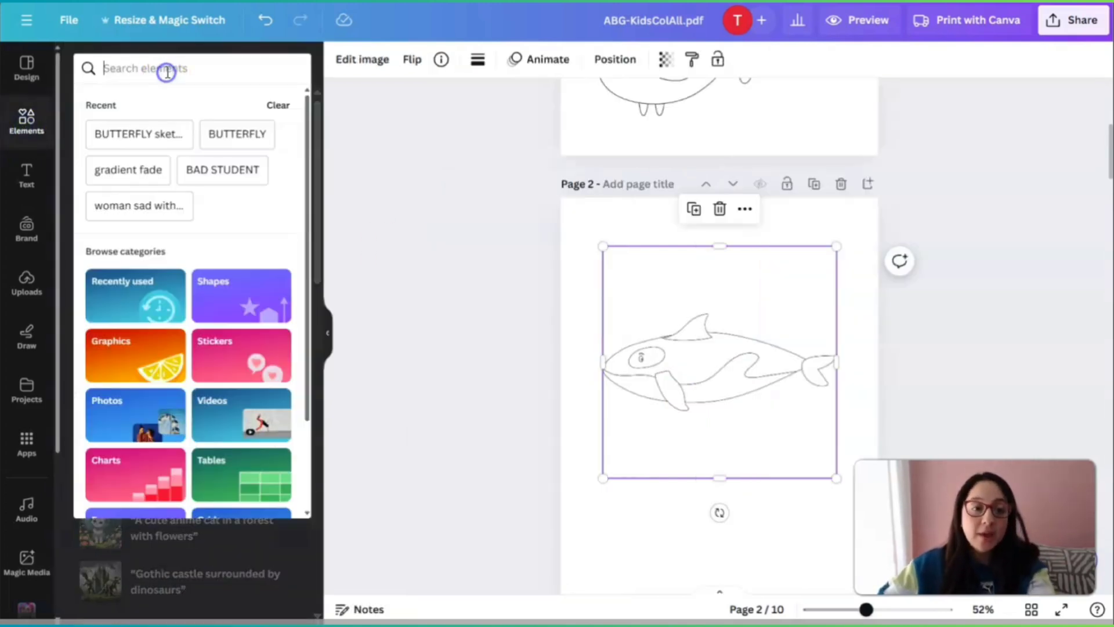
{"action": "type", "text": "ELE"}
{"action": "key", "text": "BackSpace"}
{"action": "key", "text": "BackSpace"}
{"action": "key", "text": "BackSpace"}
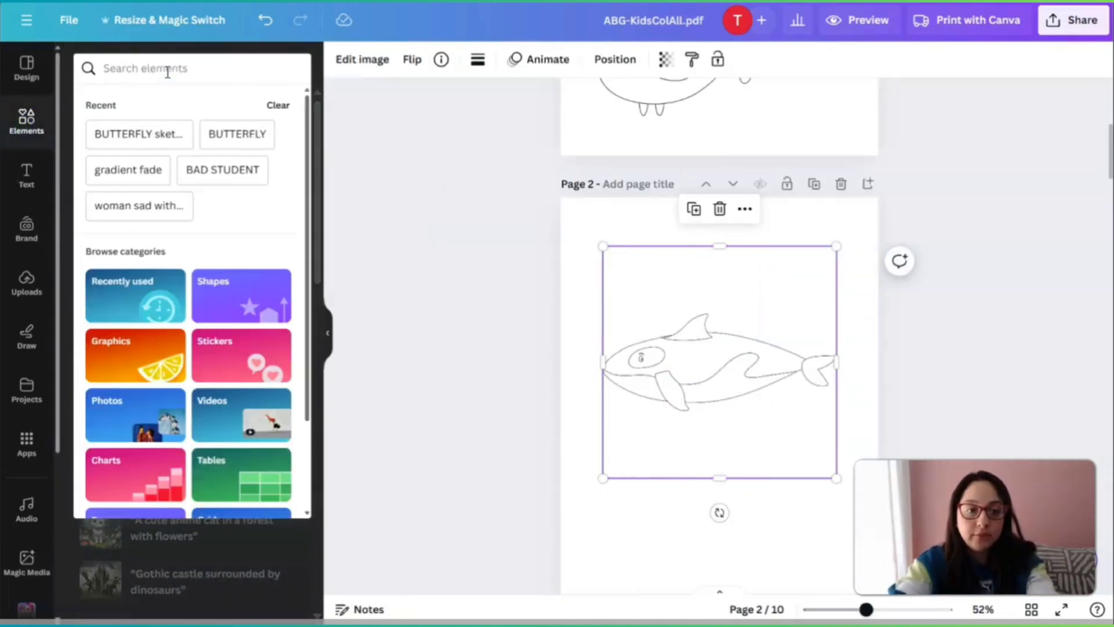
{"action": "type", "text": "whale"}
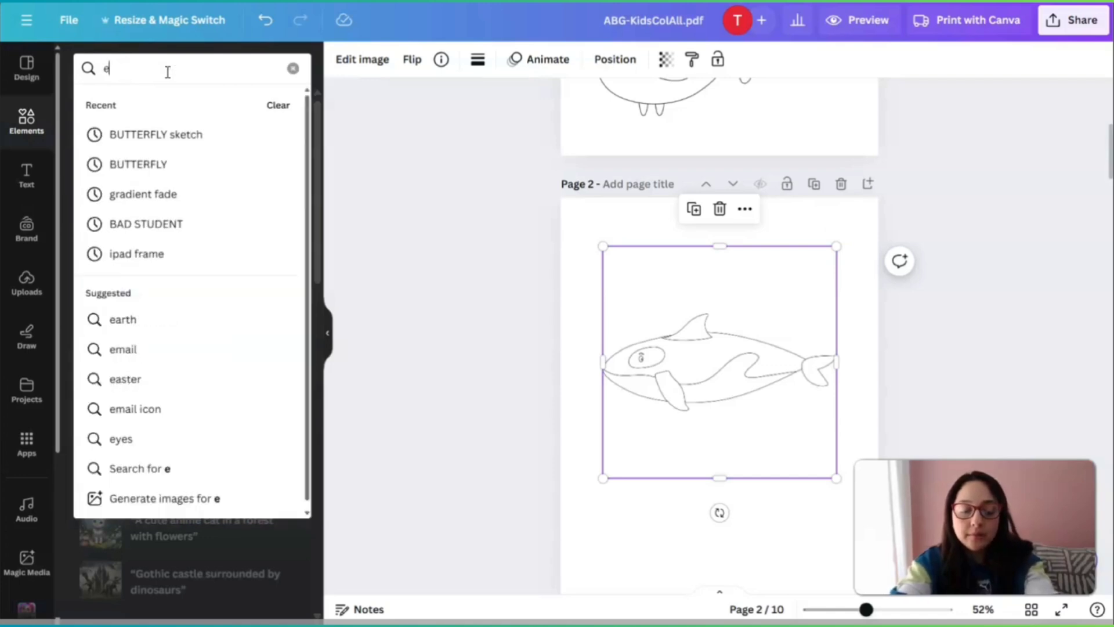
{"action": "key", "text": "Return"}
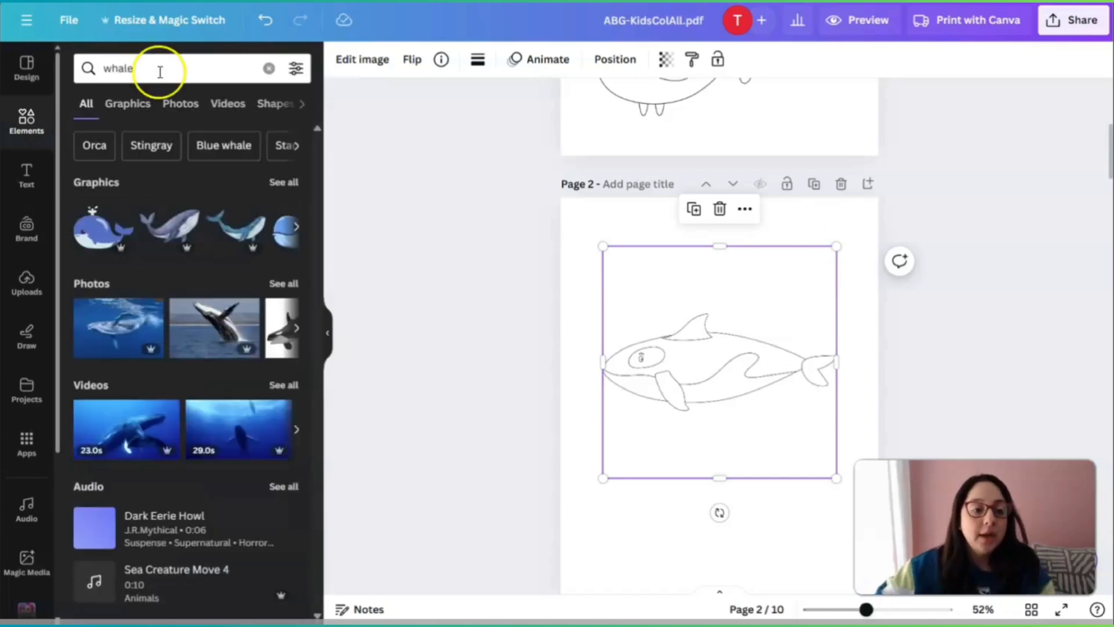
Refine the element search to "whale black and white" and show all of the graphics results.
{"action": "left_click", "coordinate": [166, 71]}
{"action": "type", "text": "b"}
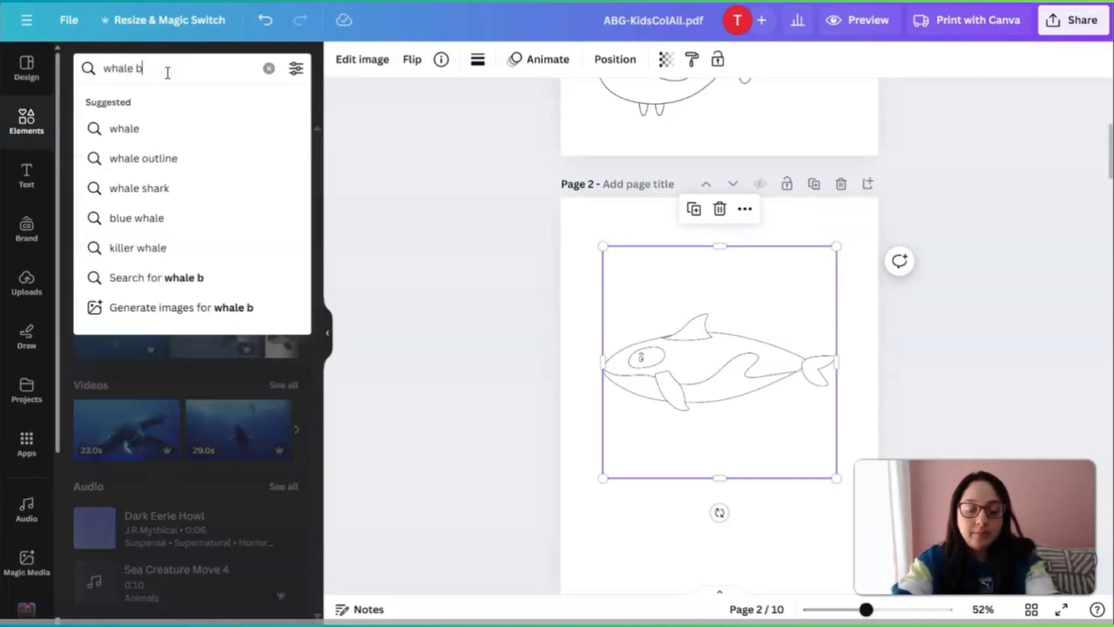
{"action": "type", "text": "lack and white"}
{"action": "key", "text": "Return"}
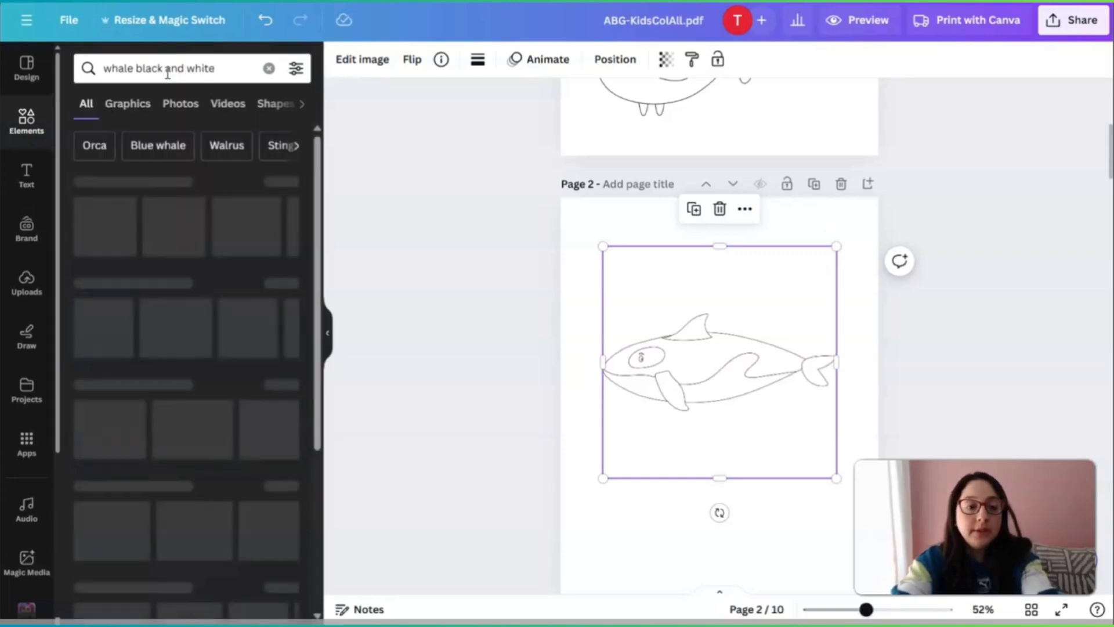
{"action": "left_click", "coordinate": [281, 185]}
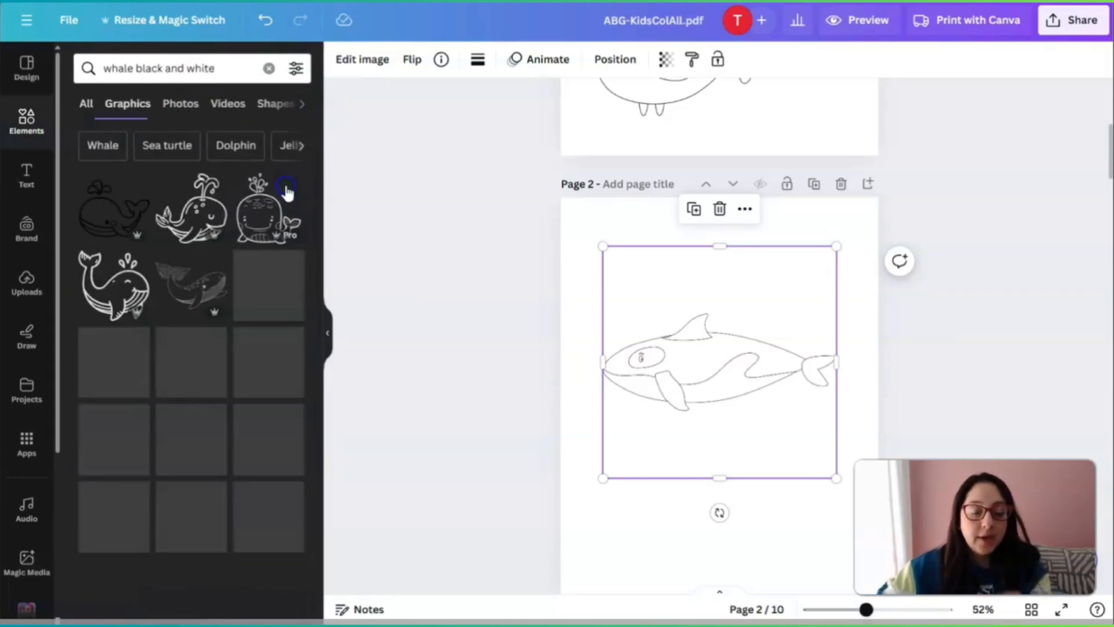
{"action": "scroll", "coordinate": [800, 323], "scroll_direction": "down", "scroll_amount": 3}
Shrink the orca toward the upper left of page 2 and place the bold spouting whale graphic at the page's lower right.
{"action": "left_click_drag", "start_coordinate": [836, 329], "coordinate": [740, 232]}
{"action": "scroll", "coordinate": [720, 287], "scroll_direction": "up", "scroll_amount": 2}
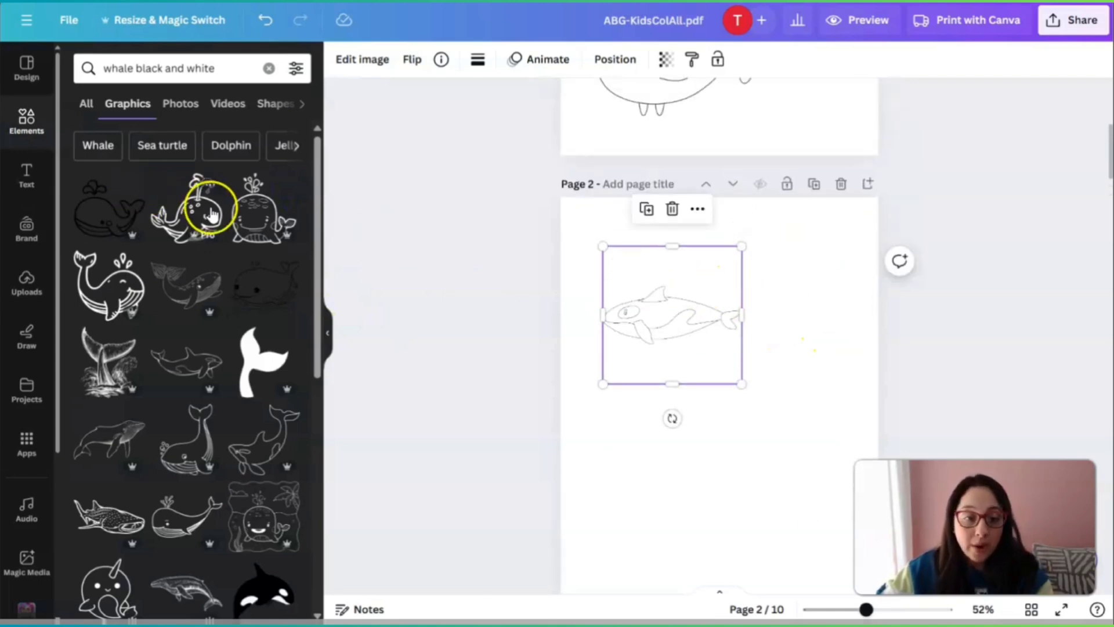
{"action": "left_click_drag", "start_coordinate": [194, 211], "coordinate": [796, 487]}
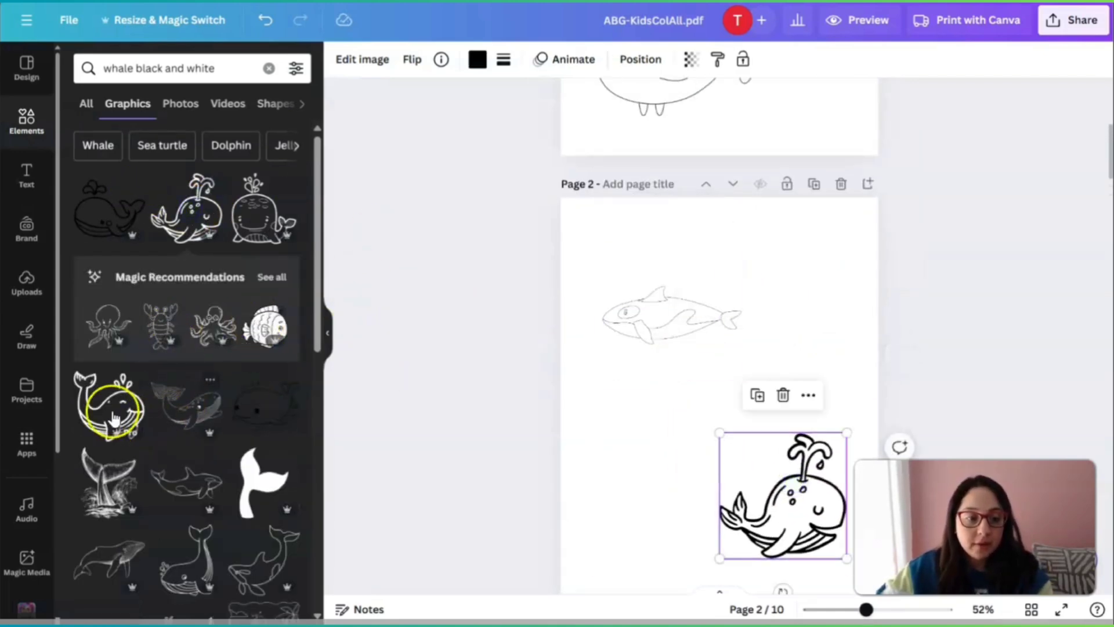
Replace the spouting whale with the thin-line spotted humpback graphic, enlarge it and place it in page 2's lower right area.
{"action": "left_click", "coordinate": [184, 406]}
{"action": "left_click", "coordinate": [801, 460]}
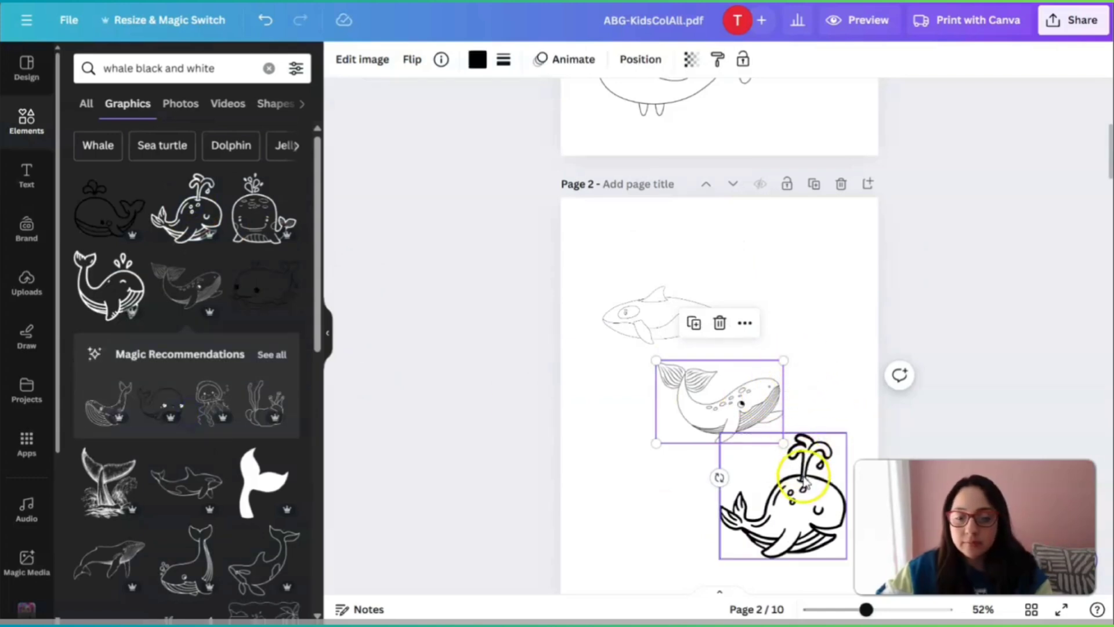
{"action": "key", "text": "Delete"}
{"action": "left_click", "coordinate": [726, 388]}
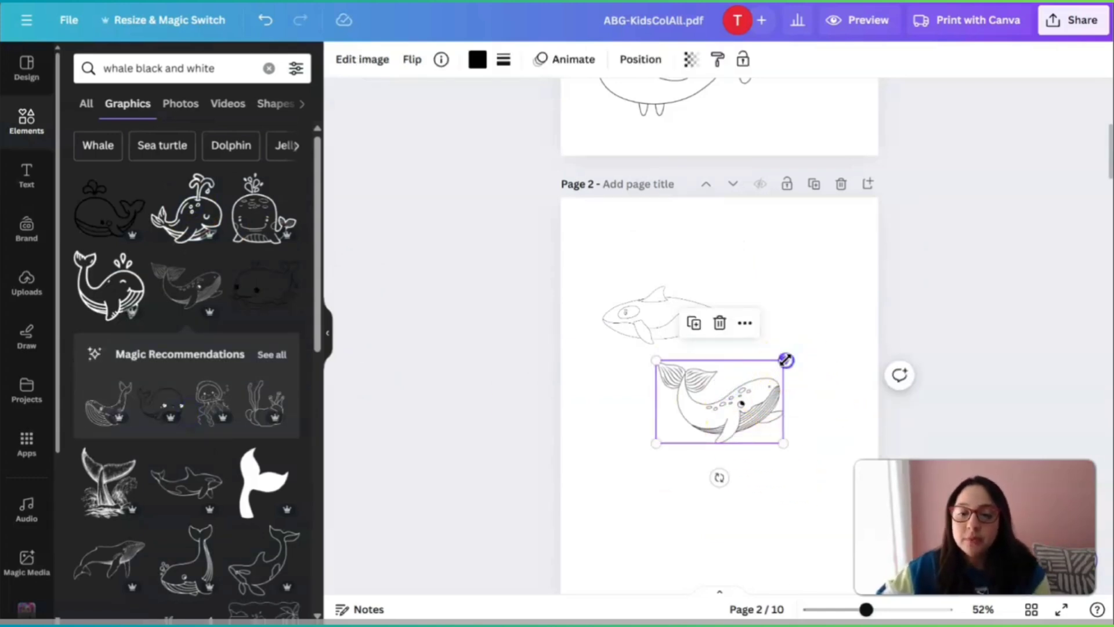
{"action": "left_click_drag", "start_coordinate": [785, 360], "coordinate": [882, 350]}
{"action": "left_click_drag", "start_coordinate": [755, 377], "coordinate": [747, 496]}
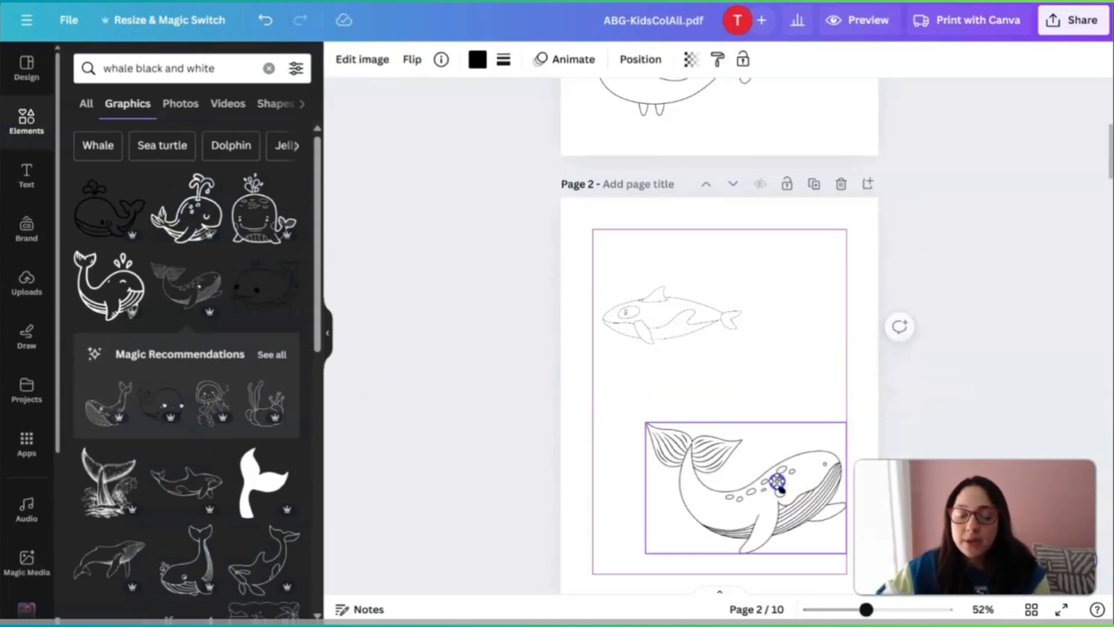
Enlarge the orca to most of the page width and adjust both whales so the orca sits above the humpback.
{"action": "left_click", "coordinate": [650, 285]}
{"action": "left_click_drag", "start_coordinate": [741, 381], "coordinate": [742, 316]}
{"action": "left_click_drag", "start_coordinate": [851, 194], "coordinate": [820, 230]}
{"action": "left_click_drag", "start_coordinate": [655, 343], "coordinate": [652, 347]}
{"action": "left_click_drag", "start_coordinate": [746, 508], "coordinate": [751, 495]}
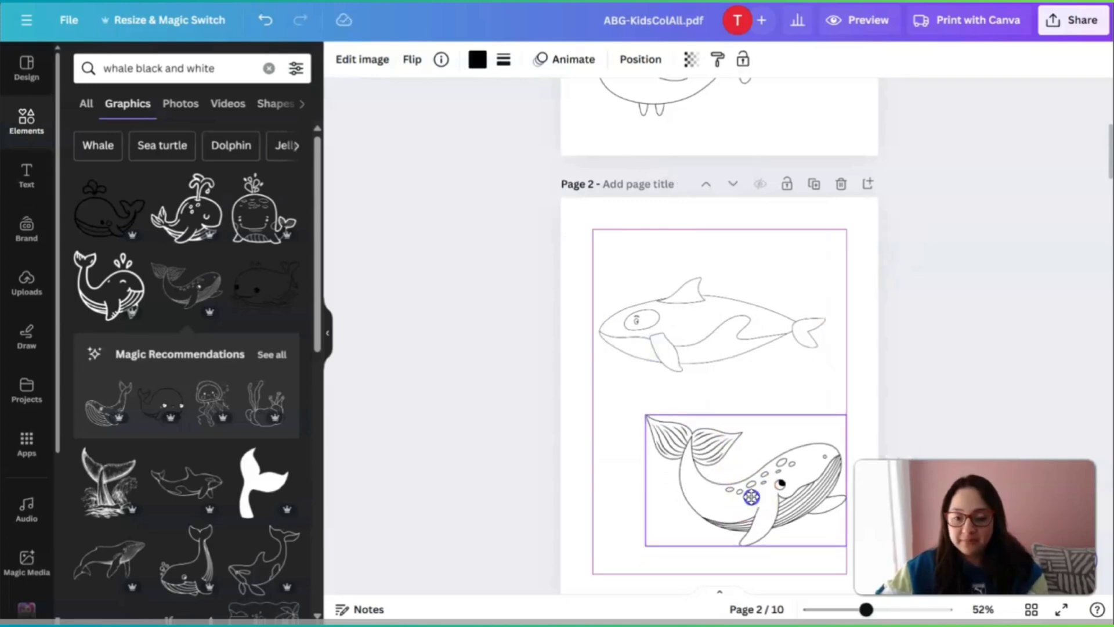
{"action": "left_click_drag", "start_coordinate": [719, 336], "coordinate": [730, 339]}
{"action": "left_click", "coordinate": [947, 400]}
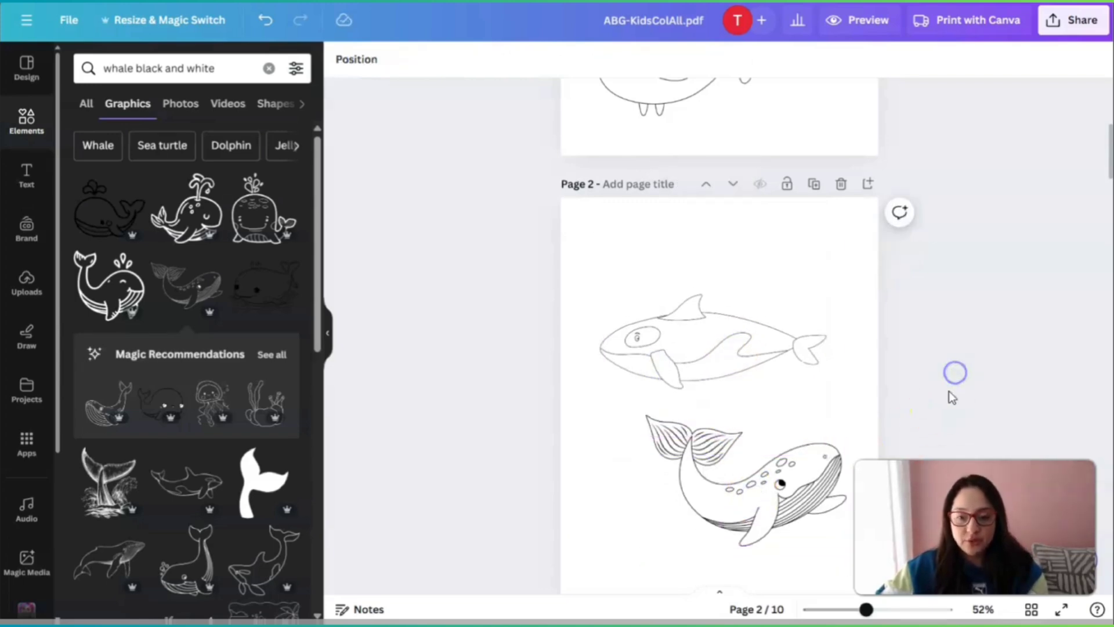
Move the orca slightly down, closer to the humpback whale on page 2.
{"action": "scroll", "coordinate": [947, 394], "scroll_direction": "down", "scroll_amount": 2}
{"action": "scroll", "coordinate": [946, 398], "scroll_direction": "up", "scroll_amount": 2}
{"action": "left_click", "coordinate": [776, 364]}
{"action": "left_click_drag", "start_coordinate": [768, 346], "coordinate": [766, 360]}
{"action": "left_click", "coordinate": [851, 294]}
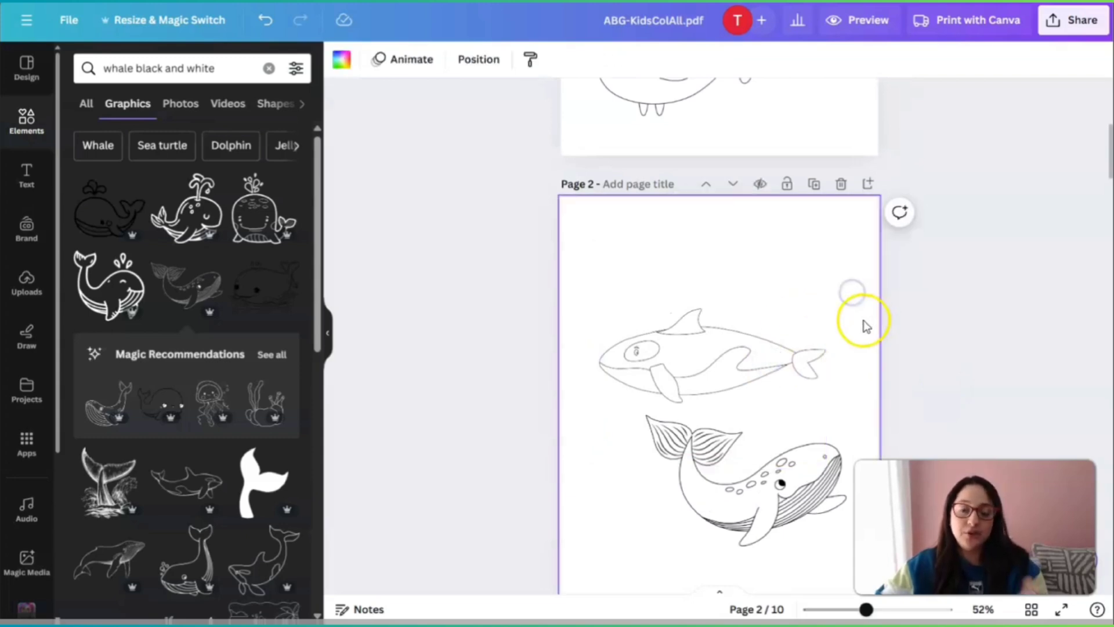
Add the whale graphic with raised tail and bubbles to page 2 and place it in the page's upper right area.
{"action": "scroll", "coordinate": [858, 322], "scroll_direction": "down", "scroll_amount": 4}
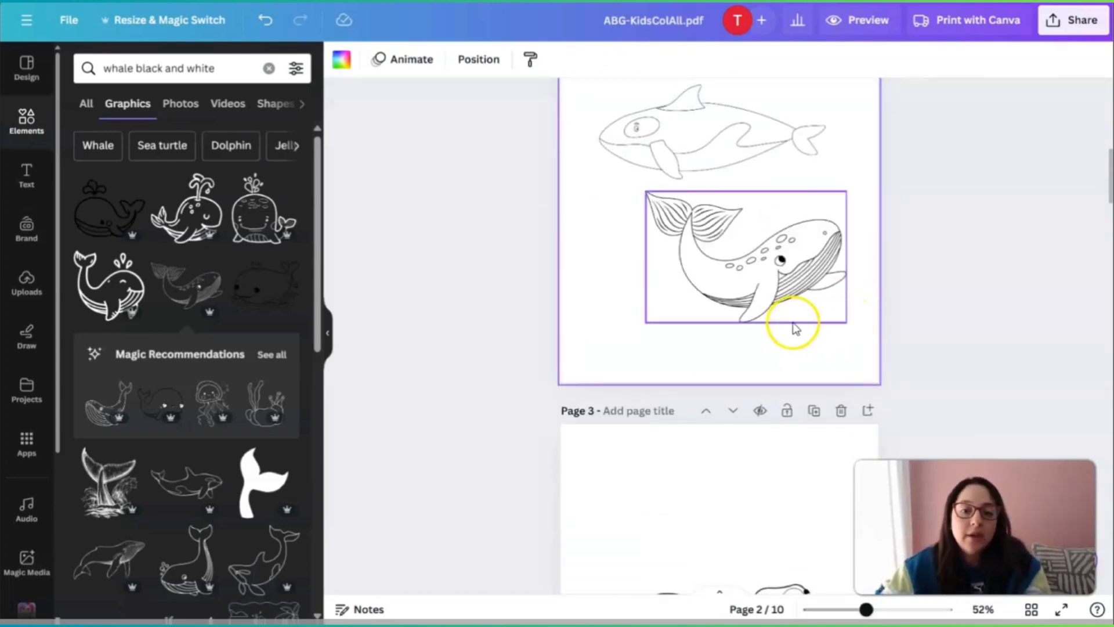
{"action": "scroll", "coordinate": [794, 328], "scroll_direction": "up", "scroll_amount": 3}
{"action": "left_click", "coordinate": [746, 275]}
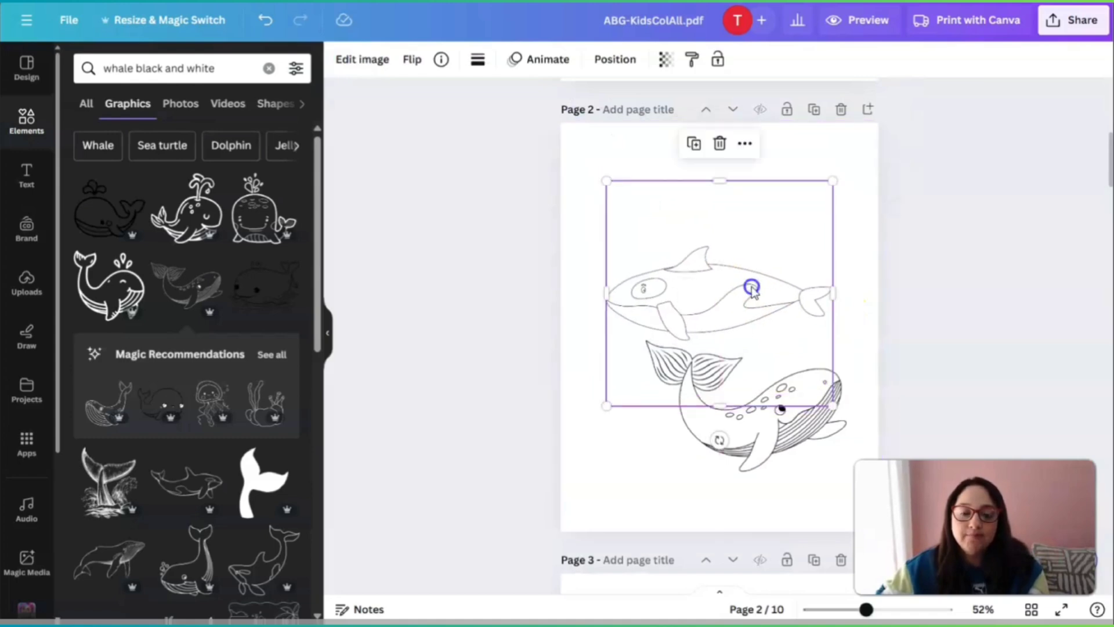
{"action": "left_click", "coordinate": [191, 574]}
{"action": "left_click_drag", "start_coordinate": [808, 303], "coordinate": [781, 233]}
Shift the orca left and down and the humpback lower to make room for the raised-tail whale.
{"action": "left_click_drag", "start_coordinate": [641, 294], "coordinate": [625, 316]}
{"action": "left_click_drag", "start_coordinate": [747, 421], "coordinate": [830, 458]}
{"action": "left_click", "coordinate": [828, 422]}
{"action": "left_click", "coordinate": [959, 346]}
{"action": "left_click_drag", "start_coordinate": [663, 328], "coordinate": [661, 326]}
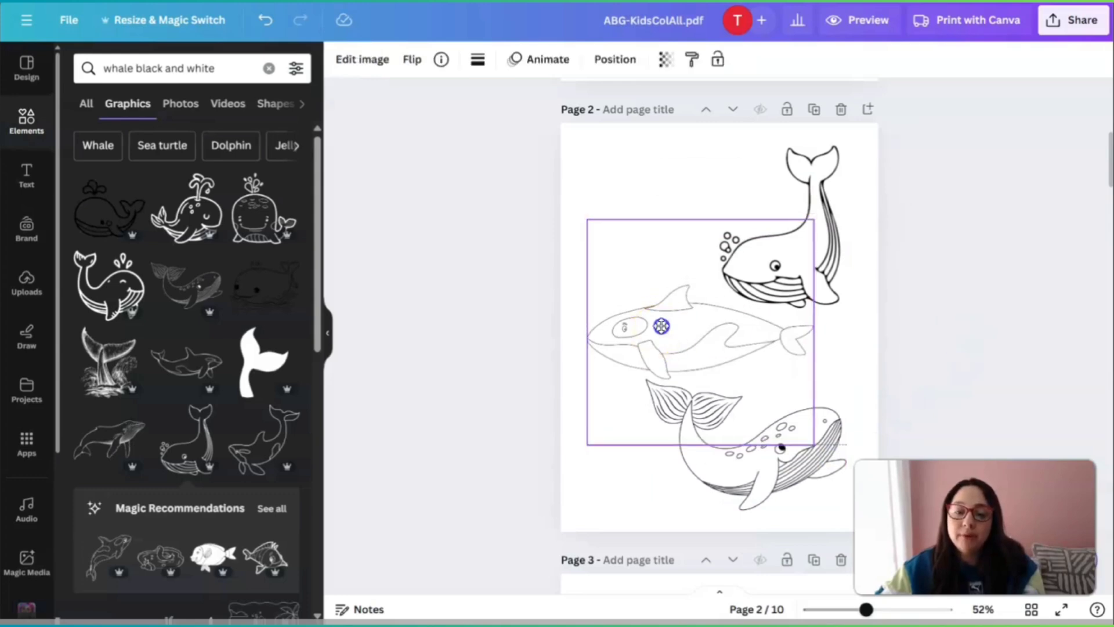
{"action": "left_click", "coordinate": [946, 365]}
Look through the single-animal drawings on pages 3 to 6 of the coloring book.
{"action": "scroll", "coordinate": [945, 360], "scroll_direction": "down", "scroll_amount": 10}
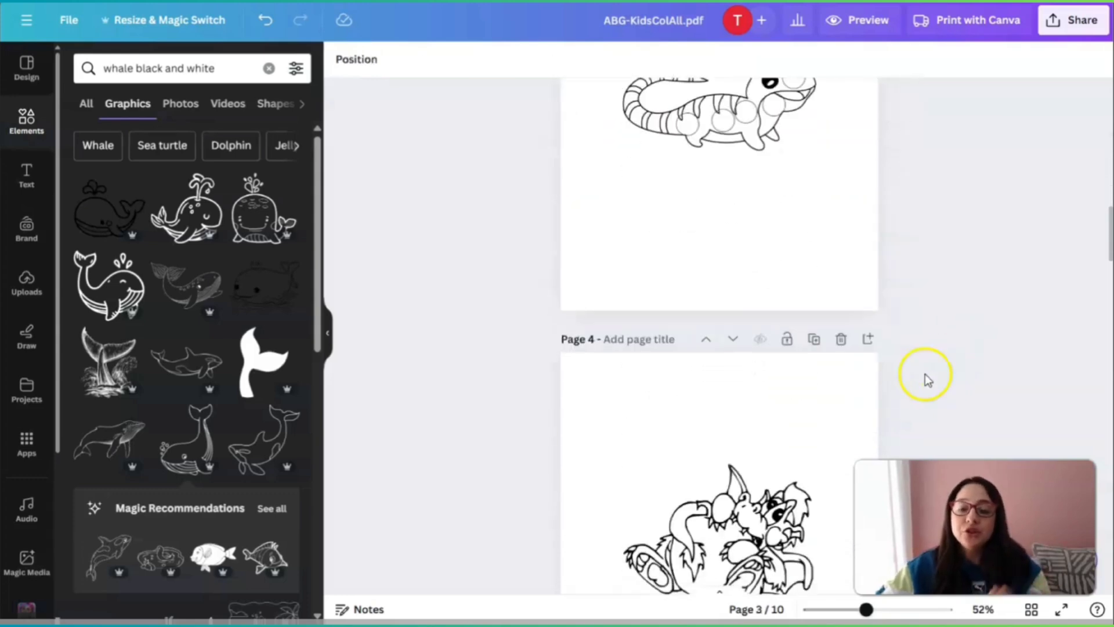
{"action": "scroll", "coordinate": [829, 287], "scroll_direction": "up", "scroll_amount": 3}
{"action": "left_click", "coordinate": [749, 332]}
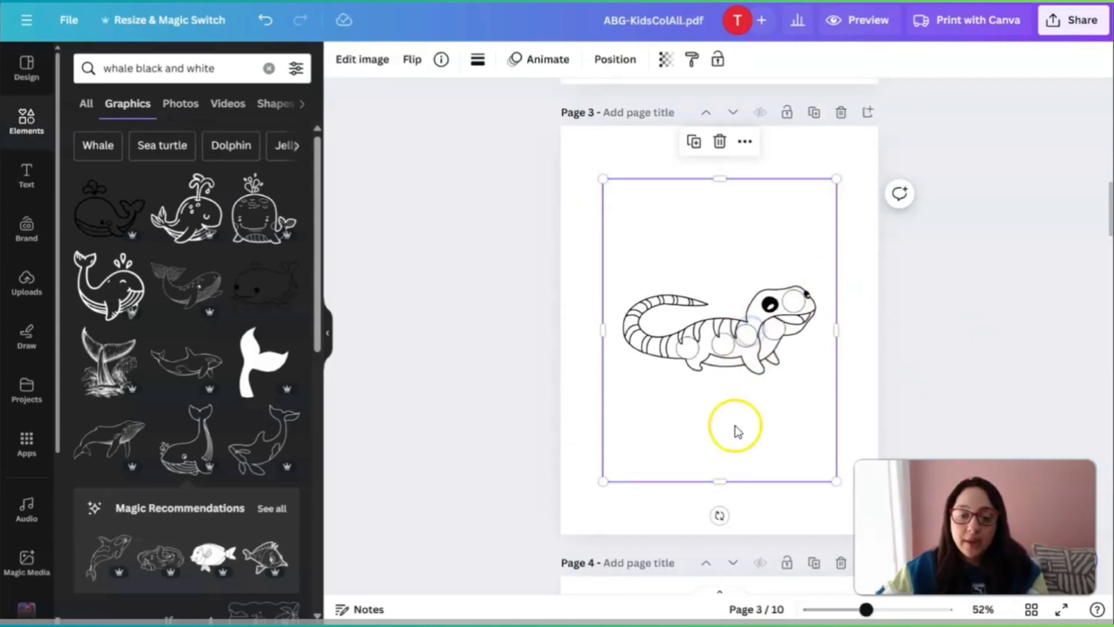
{"action": "scroll", "coordinate": [737, 381], "scroll_direction": "down", "scroll_amount": 15}
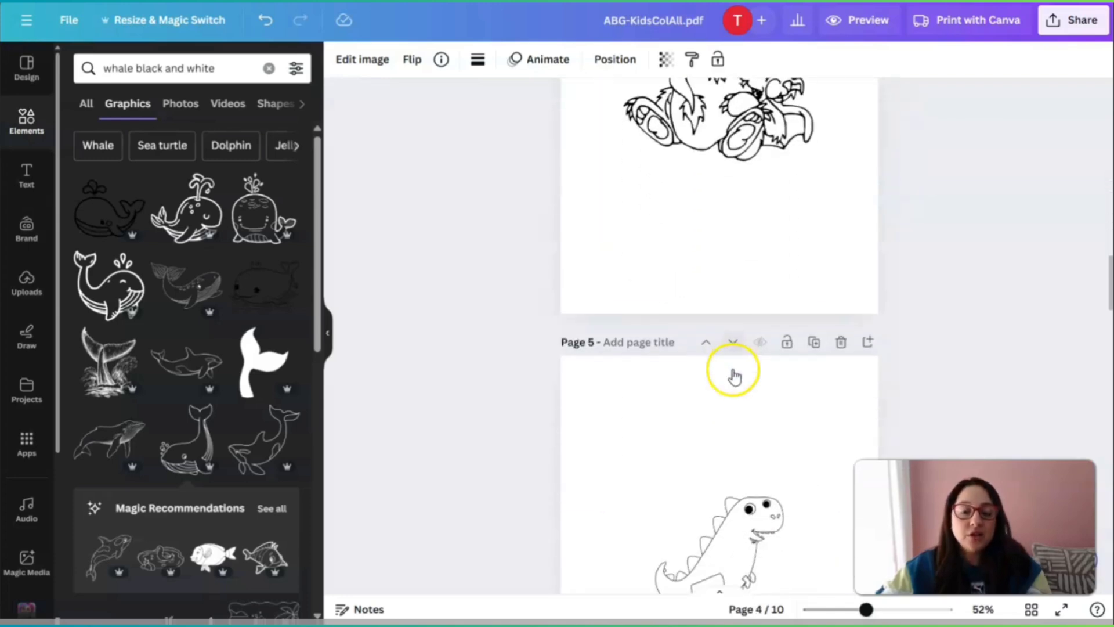
{"action": "scroll", "coordinate": [796, 372], "scroll_direction": "down", "scroll_amount": 12}
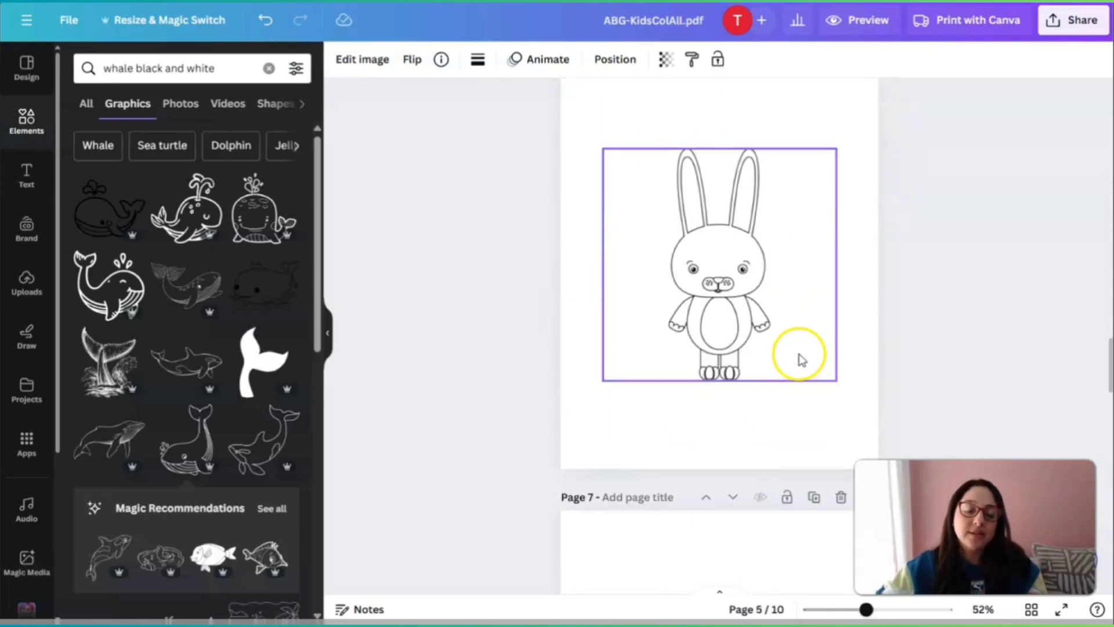
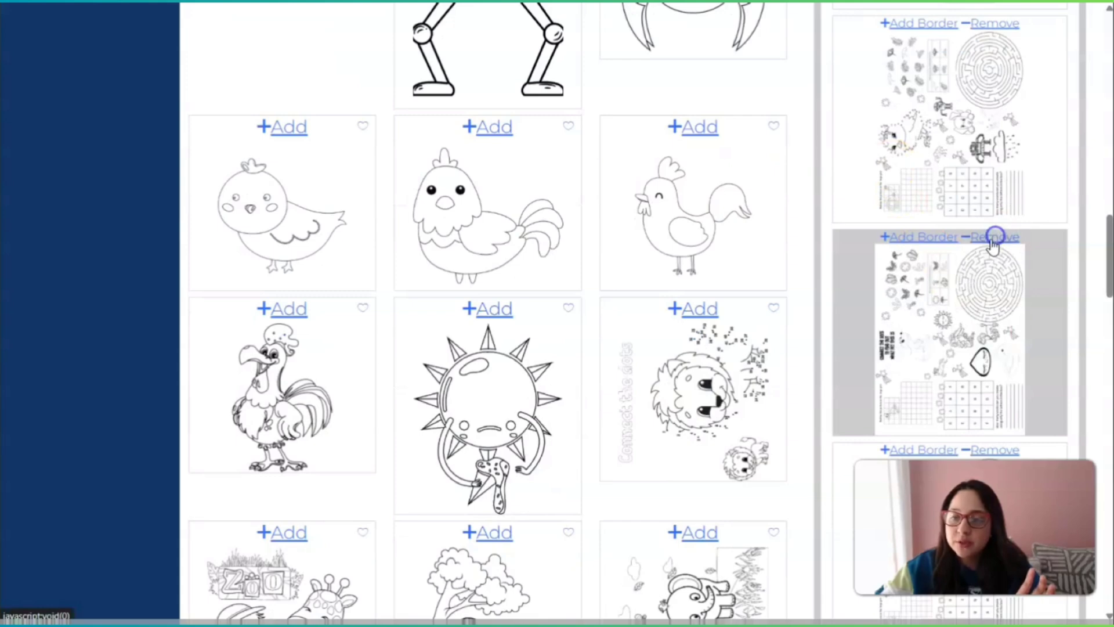
In Activity Book Generator, remove the tic-tac-toe, matching monkeys, number matching and neighbouring unwanted pages from the book's page list.
{"action": "left_click", "coordinate": [993, 238]}
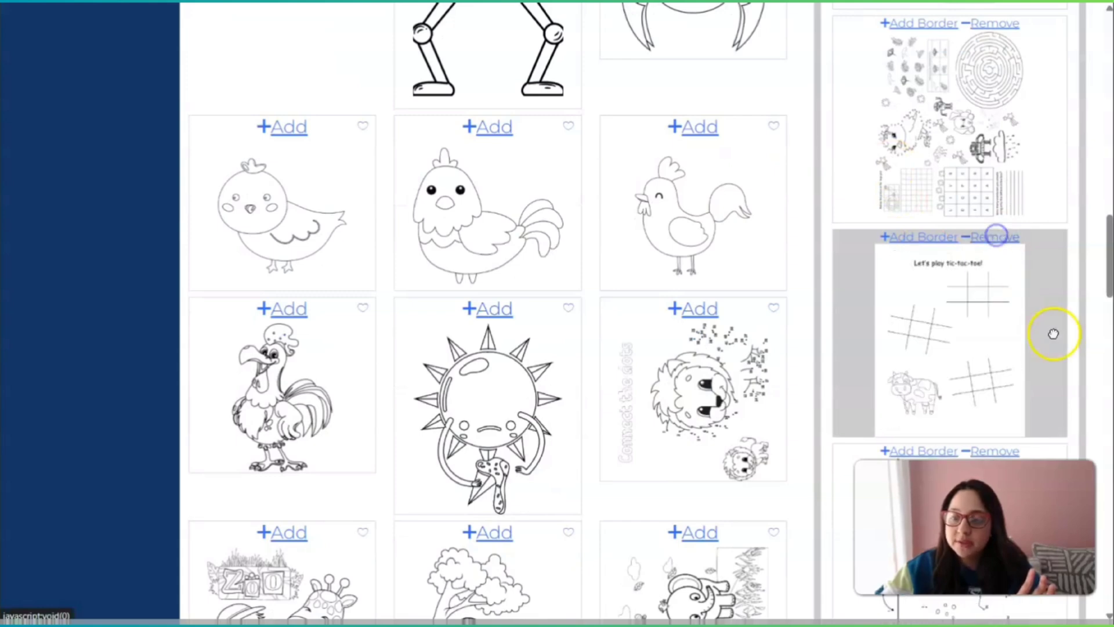
{"action": "left_click", "coordinate": [994, 238]}
{"action": "left_click", "coordinate": [994, 239]}
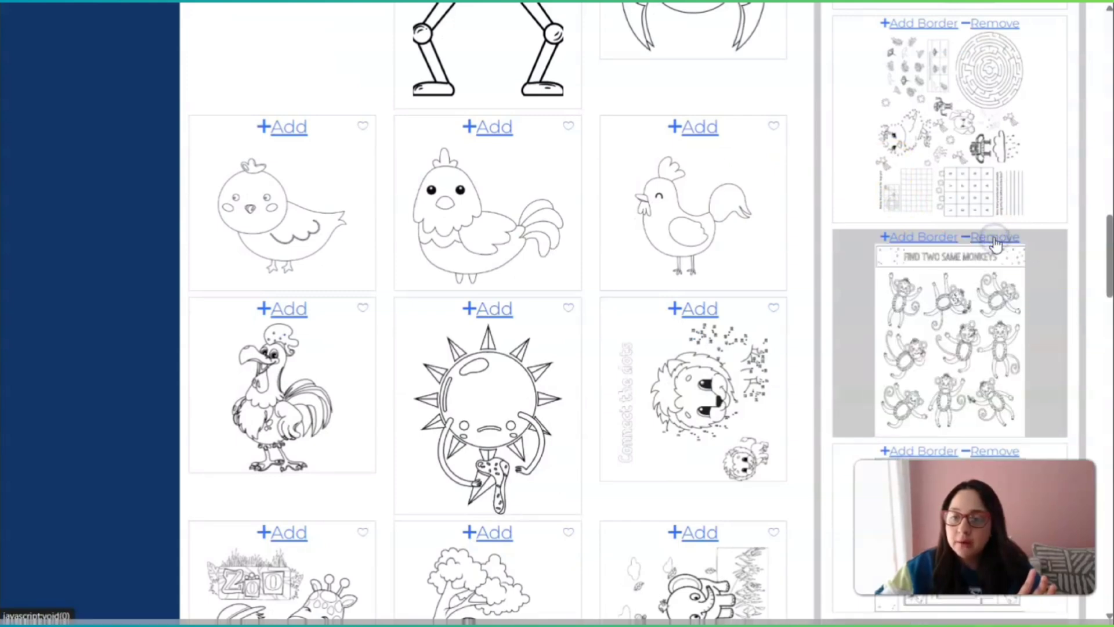
{"action": "left_click", "coordinate": [994, 239]}
{"action": "scroll", "coordinate": [1012, 306], "scroll_direction": "down", "scroll_amount": 4}
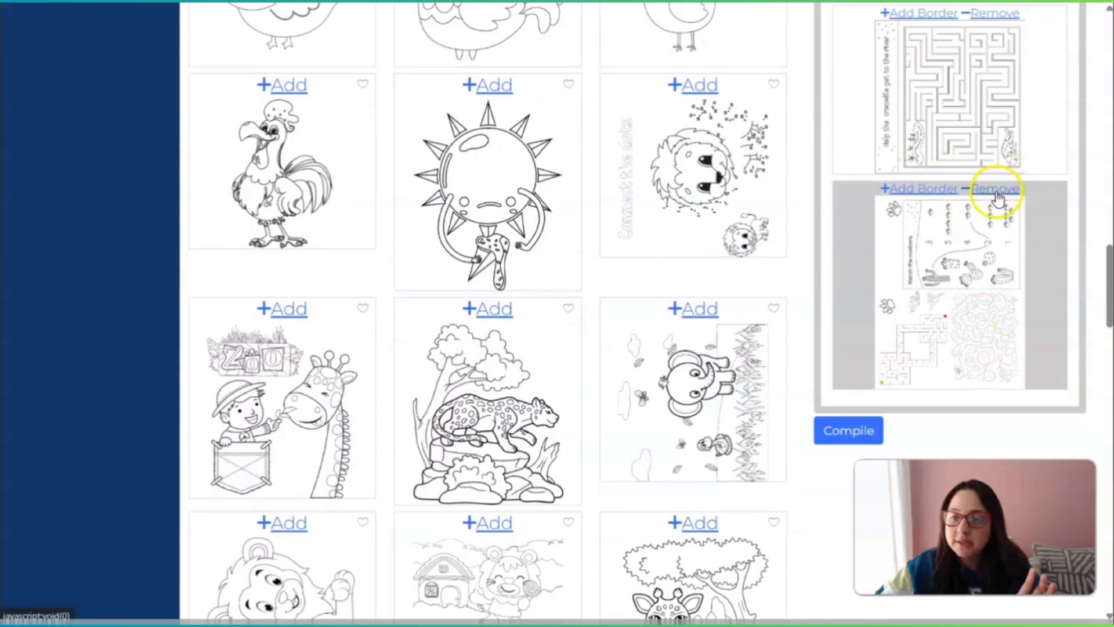
{"action": "left_click", "coordinate": [997, 197]}
Remove the surplus combined activity pages, keeping only the first two and the crocodile maze, and review the remaining page list.
{"action": "scroll", "coordinate": [1021, 267], "scroll_direction": "up", "scroll_amount": 8}
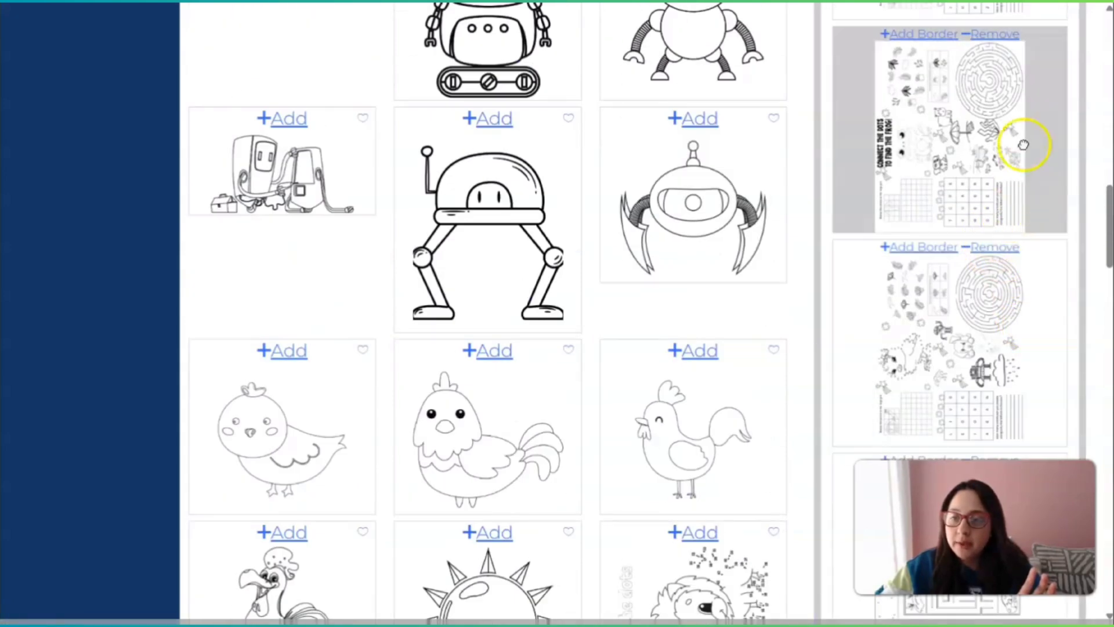
{"action": "scroll", "coordinate": [1023, 145], "scroll_direction": "up", "scroll_amount": 6}
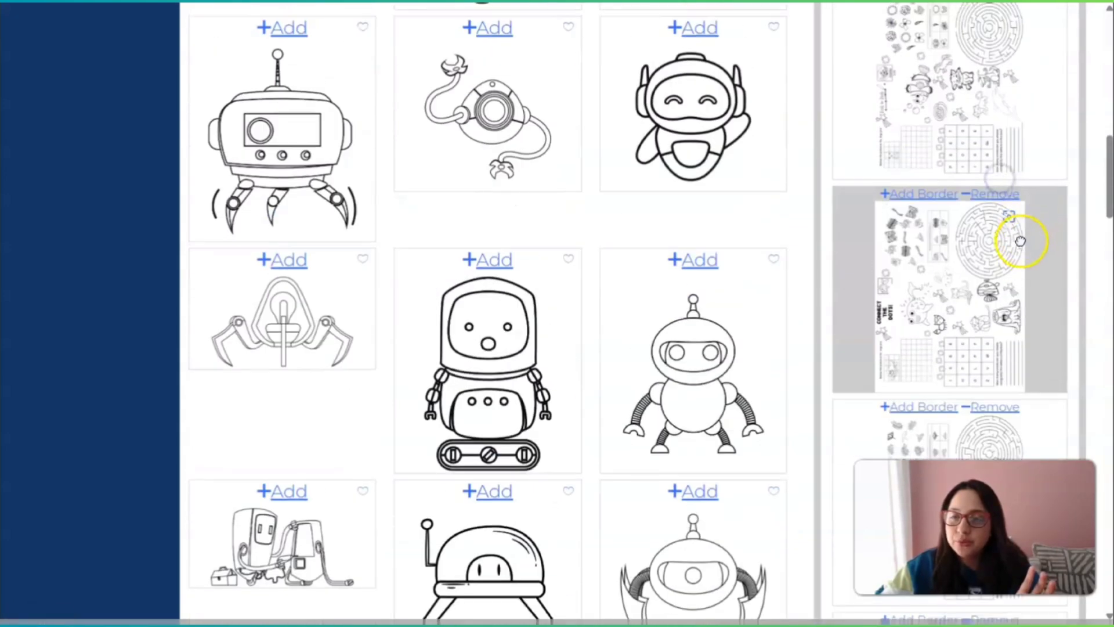
{"action": "left_click", "coordinate": [1012, 198]}
{"action": "scroll", "coordinate": [1027, 268], "scroll_direction": "up", "scroll_amount": 5}
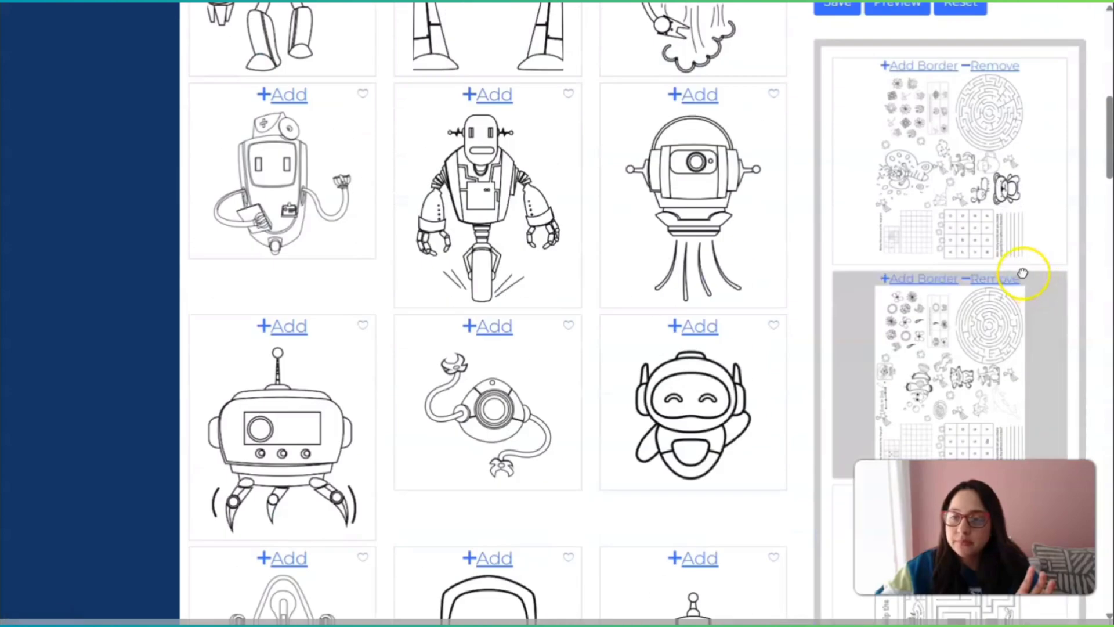
{"action": "scroll", "coordinate": [944, 174], "scroll_direction": "down", "scroll_amount": 1}
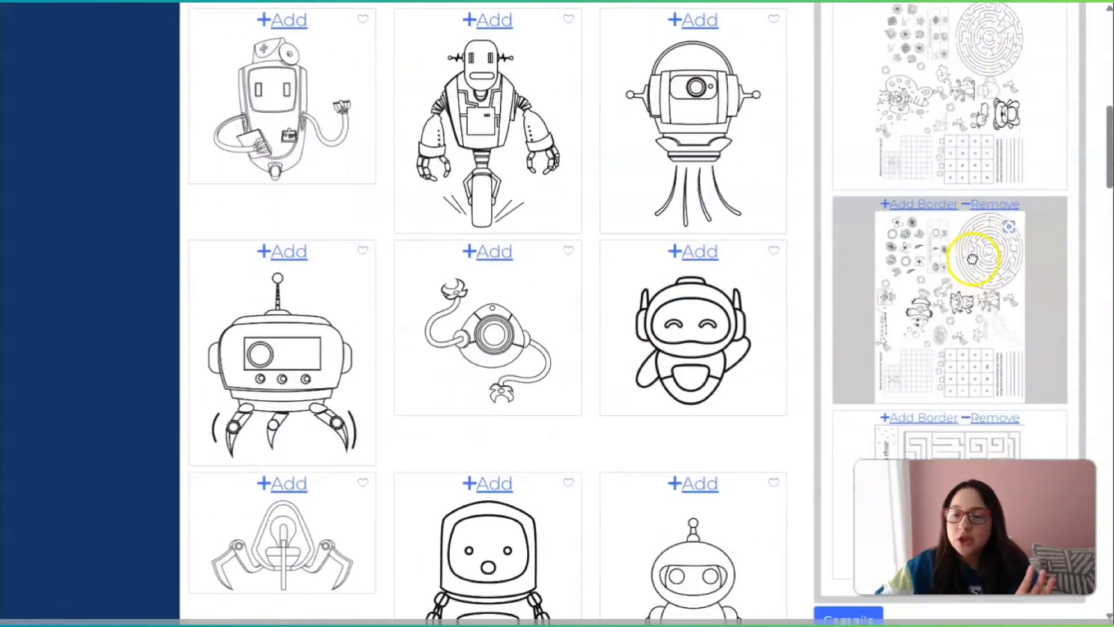
{"action": "scroll", "coordinate": [957, 250], "scroll_direction": "up", "scroll_amount": 5}
{"action": "scroll", "coordinate": [951, 340], "scroll_direction": "down", "scroll_amount": 10}
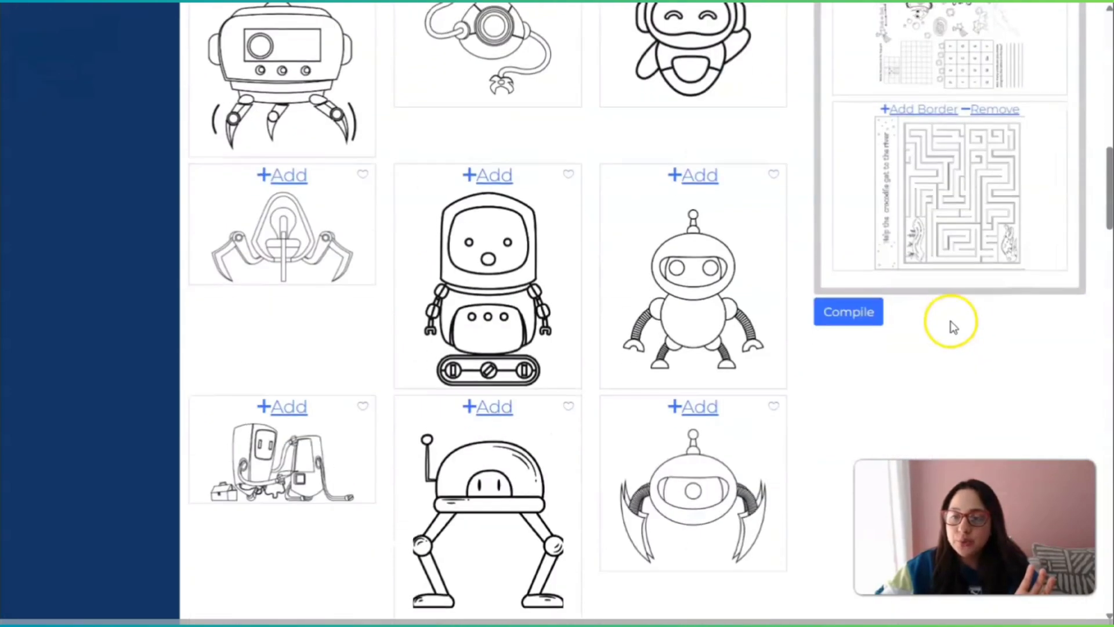
{"action": "scroll", "coordinate": [948, 322], "scroll_direction": "up", "scroll_amount": 3}
{"action": "scroll", "coordinate": [952, 157], "scroll_direction": "up", "scroll_amount": 4}
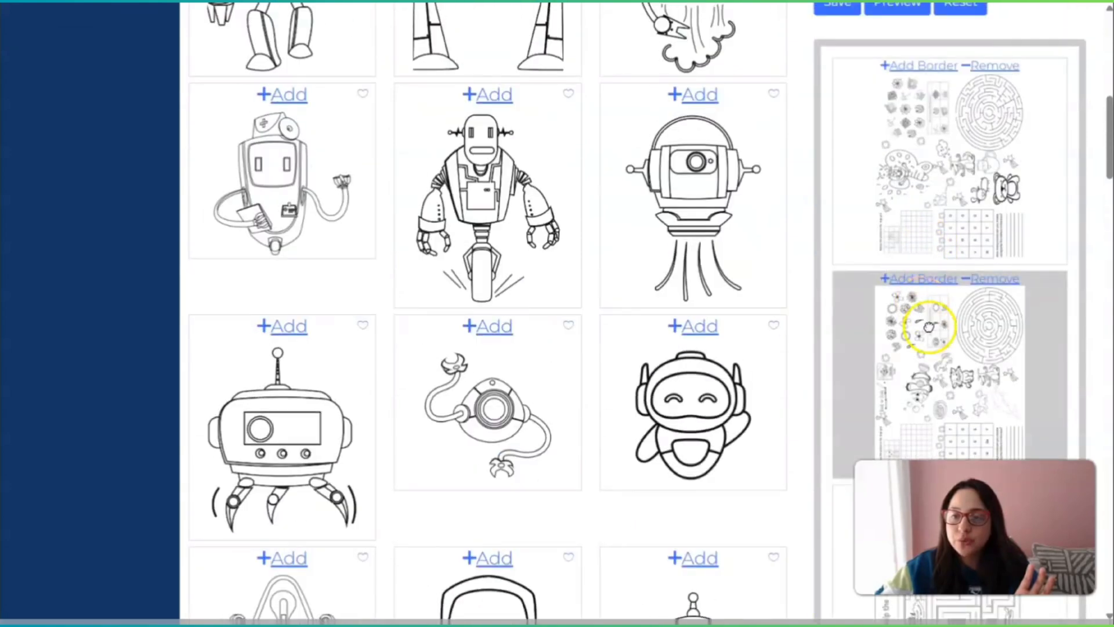
Title the project "activity pages 3" and save it.
{"action": "scroll", "coordinate": [974, 174], "scroll_direction": "up", "scroll_amount": 3}
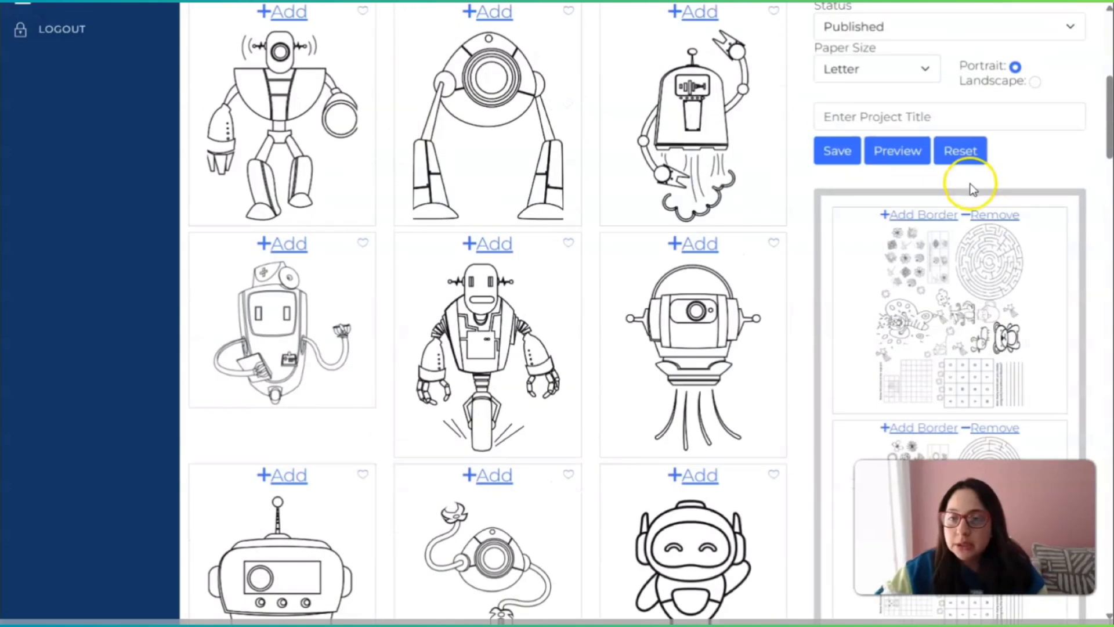
{"action": "scroll", "coordinate": [917, 278], "scroll_direction": "up", "scroll_amount": 3}
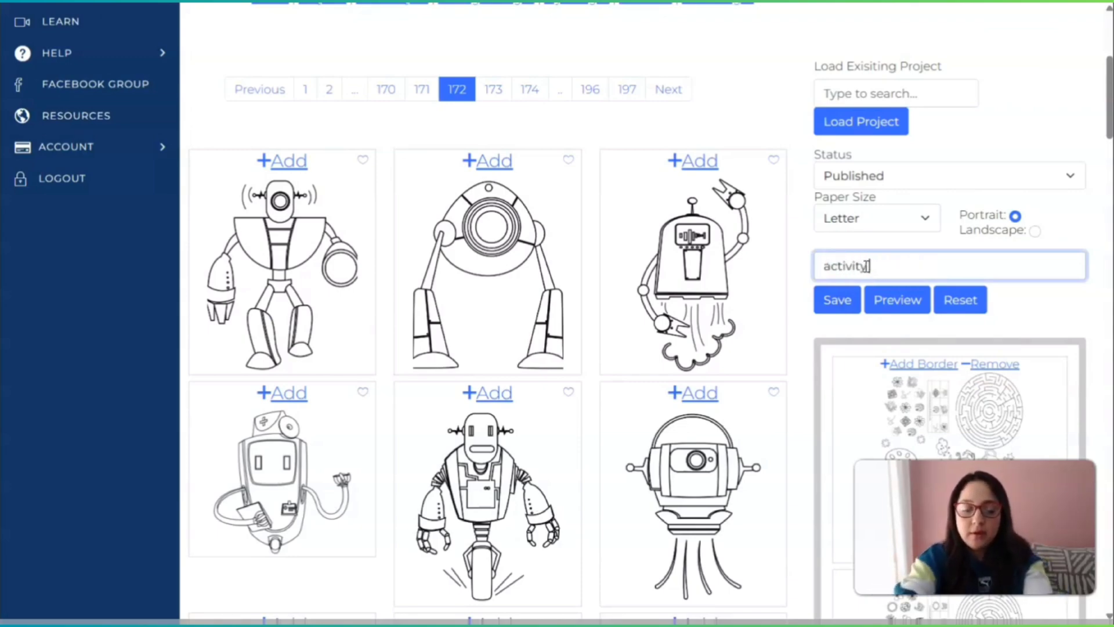
{"action": "type", "text": "3"}
{"action": "scroll", "coordinate": [939, 431], "scroll_direction": "down", "scroll_amount": 3}
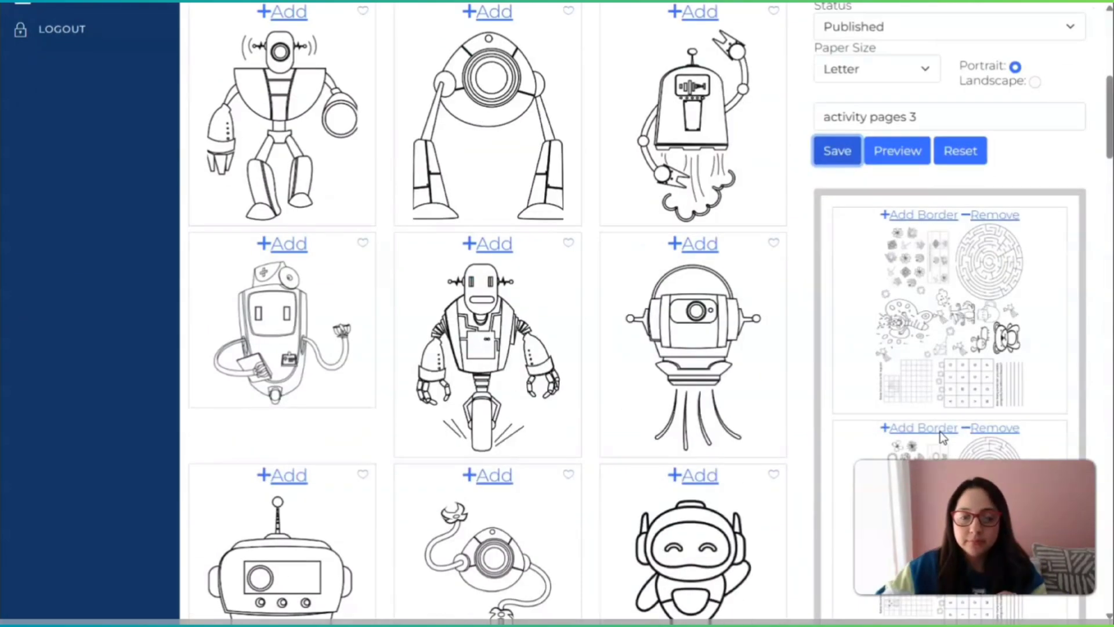
{"action": "scroll", "coordinate": [940, 430], "scroll_direction": "up", "scroll_amount": 8}
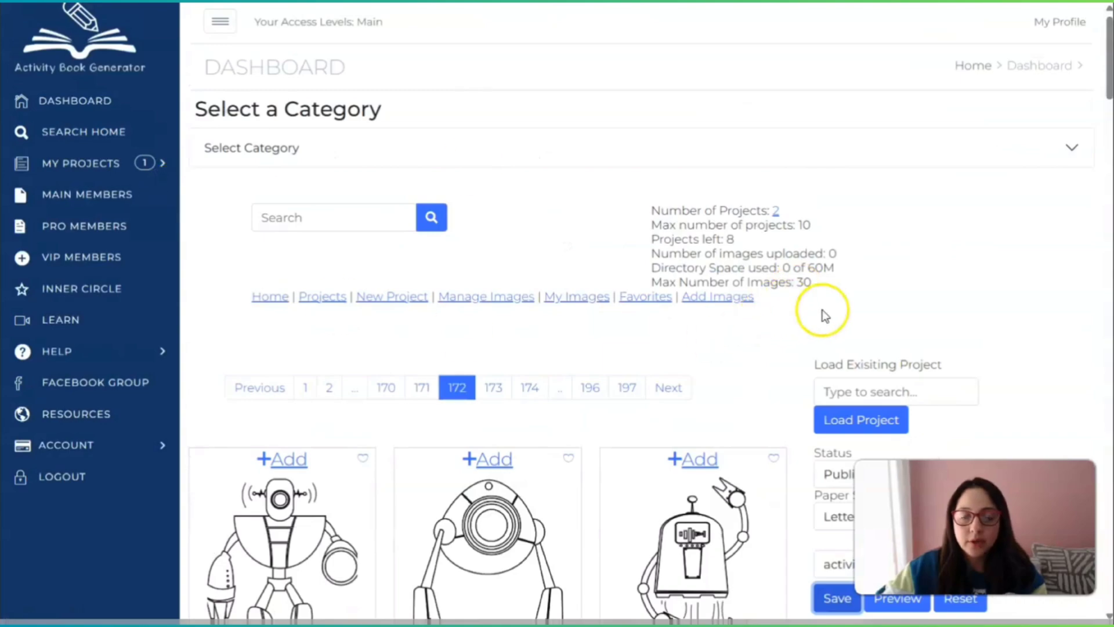
Add the one-wheeled robot coloring page to the project and check the end of the page list.
{"action": "scroll", "coordinate": [825, 316], "scroll_direction": "down", "scroll_amount": 10}
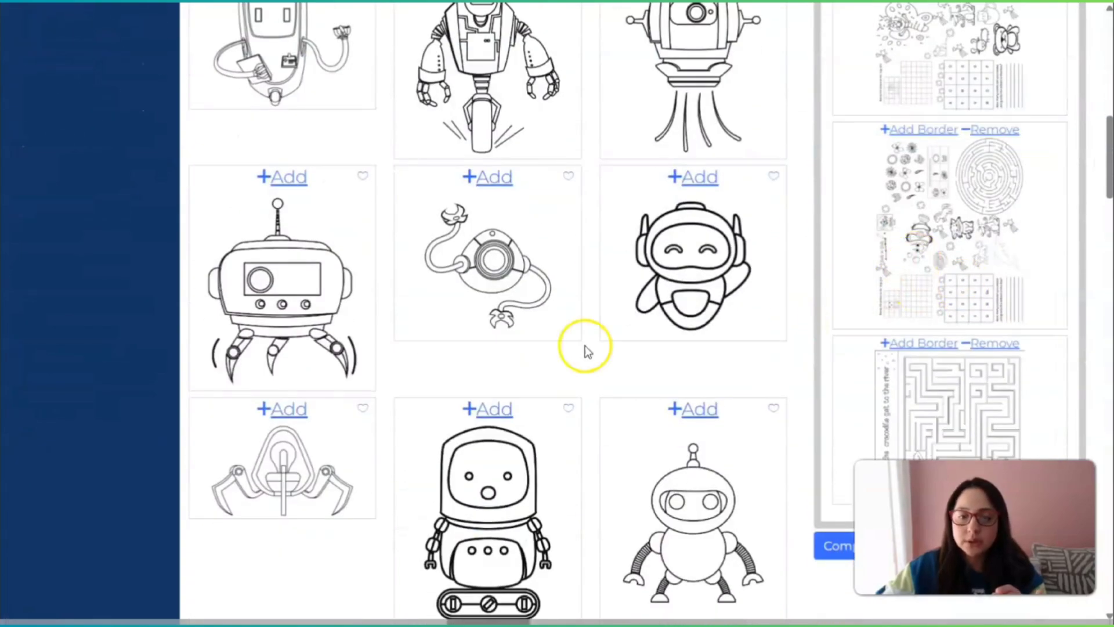
{"action": "scroll", "coordinate": [848, 393], "scroll_direction": "up", "scroll_amount": 10}
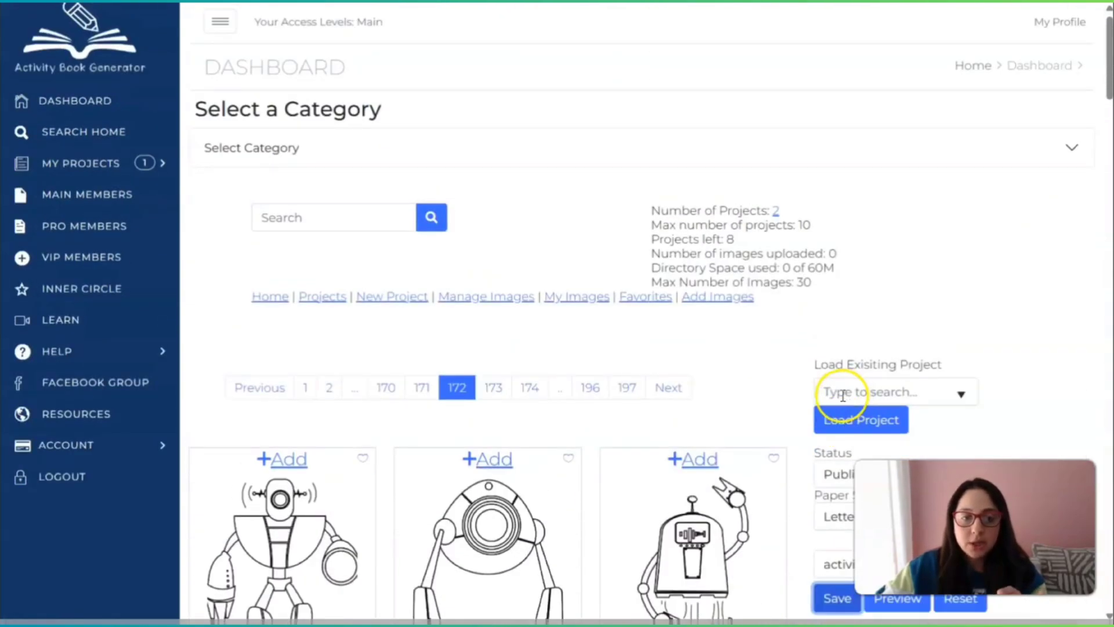
{"action": "scroll", "coordinate": [833, 391], "scroll_direction": "down", "scroll_amount": 10}
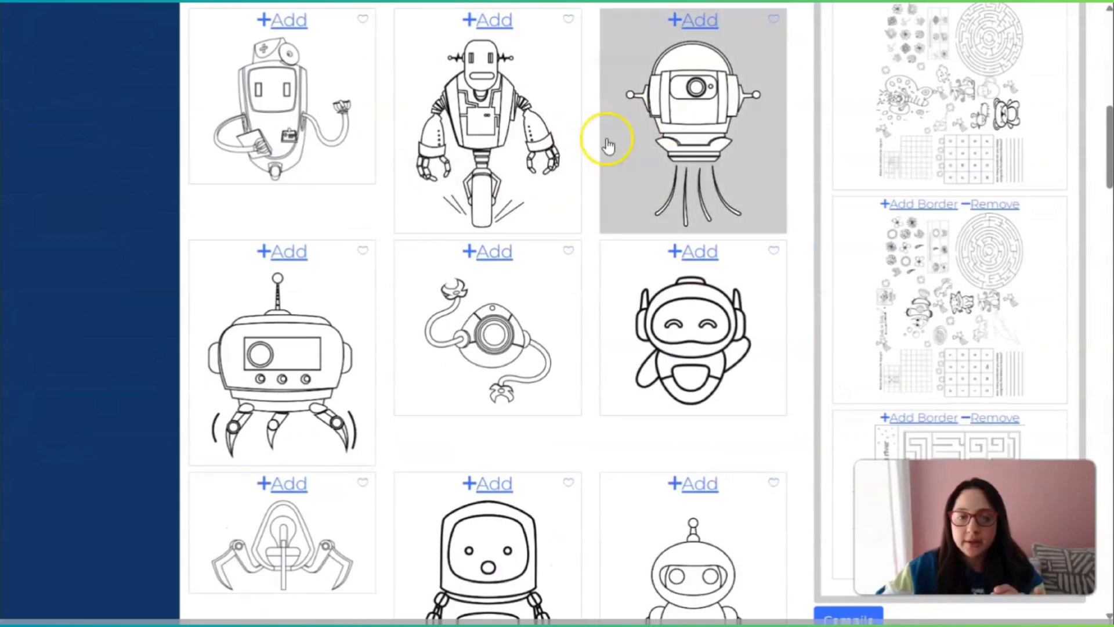
{"action": "scroll", "coordinate": [404, 334], "scroll_direction": "up", "scroll_amount": 5}
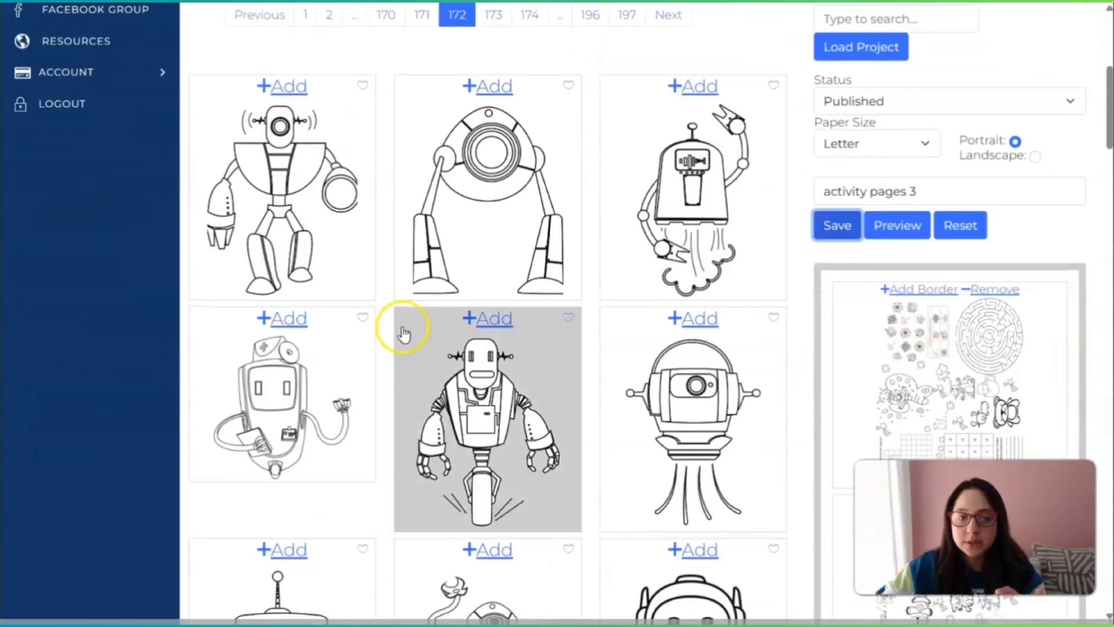
{"action": "left_click", "coordinate": [496, 319]}
{"action": "scroll", "coordinate": [1038, 333], "scroll_direction": "down", "scroll_amount": 9}
{"action": "scroll", "coordinate": [1013, 330], "scroll_direction": "up", "scroll_amount": 4}
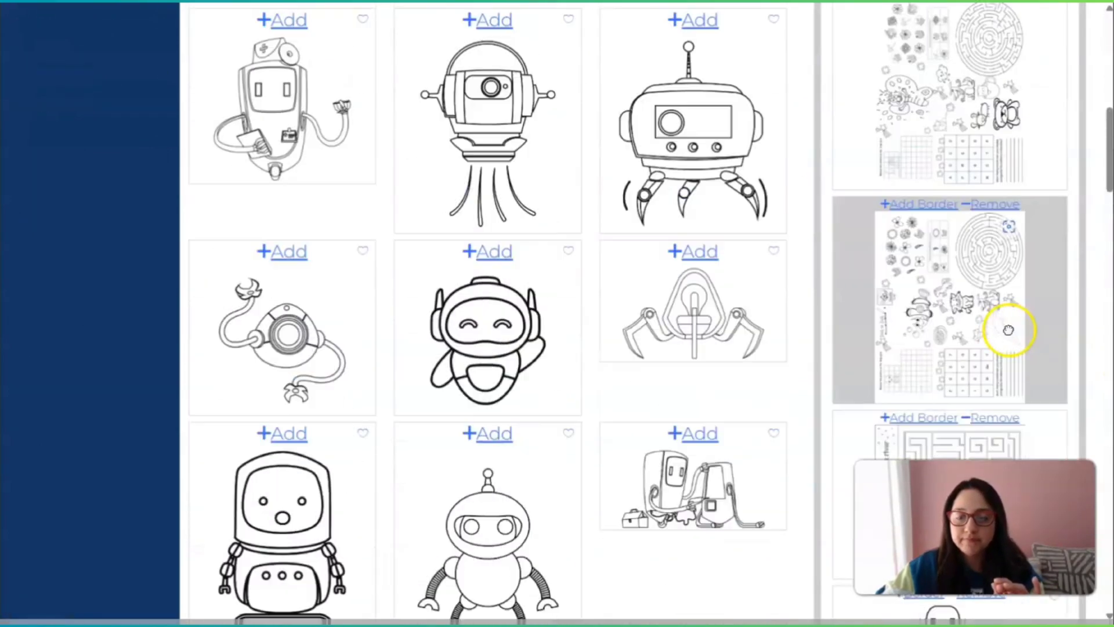
{"action": "scroll", "coordinate": [1008, 329], "scroll_direction": "up", "scroll_amount": 5}
{"action": "scroll", "coordinate": [989, 315], "scroll_direction": "down", "scroll_amount": 7}
{"action": "scroll", "coordinate": [982, 316], "scroll_direction": "down", "scroll_amount": 6}
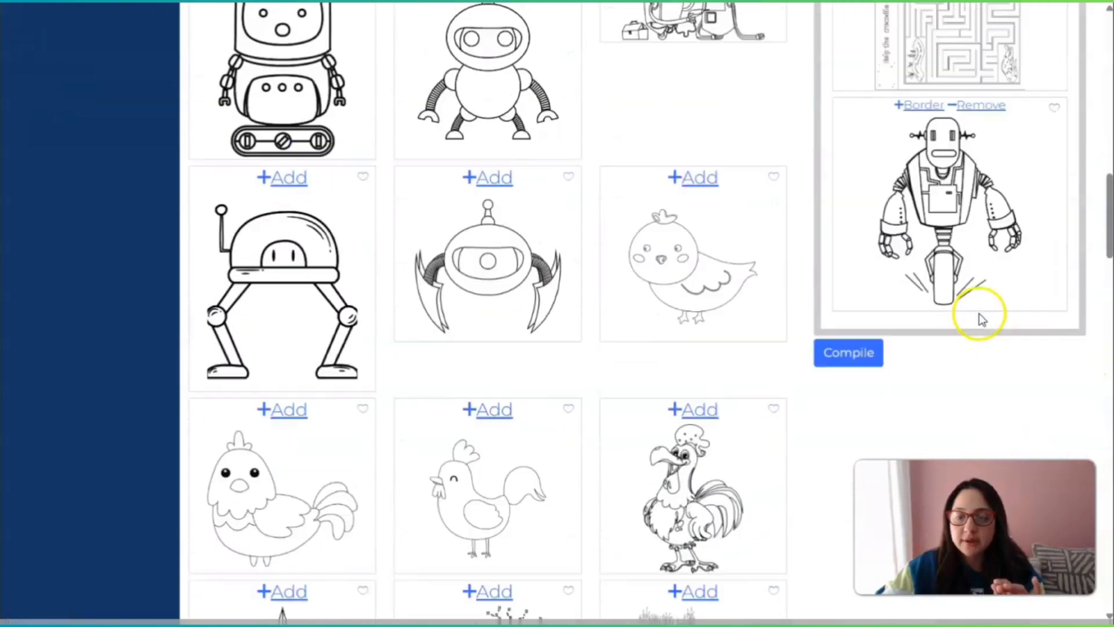
Save the updated project again and compile its pages into a PDF.
{"action": "scroll", "coordinate": [979, 313], "scroll_direction": "up", "scroll_amount": 10}
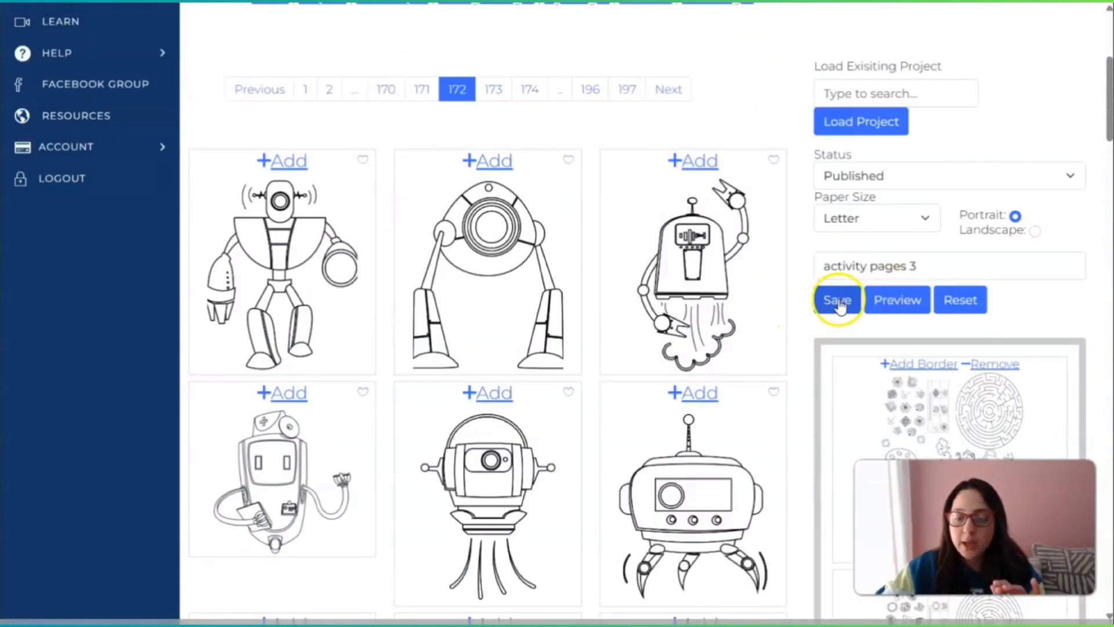
{"action": "left_click", "coordinate": [838, 300]}
{"action": "scroll", "coordinate": [1017, 331], "scroll_direction": "down", "scroll_amount": 5}
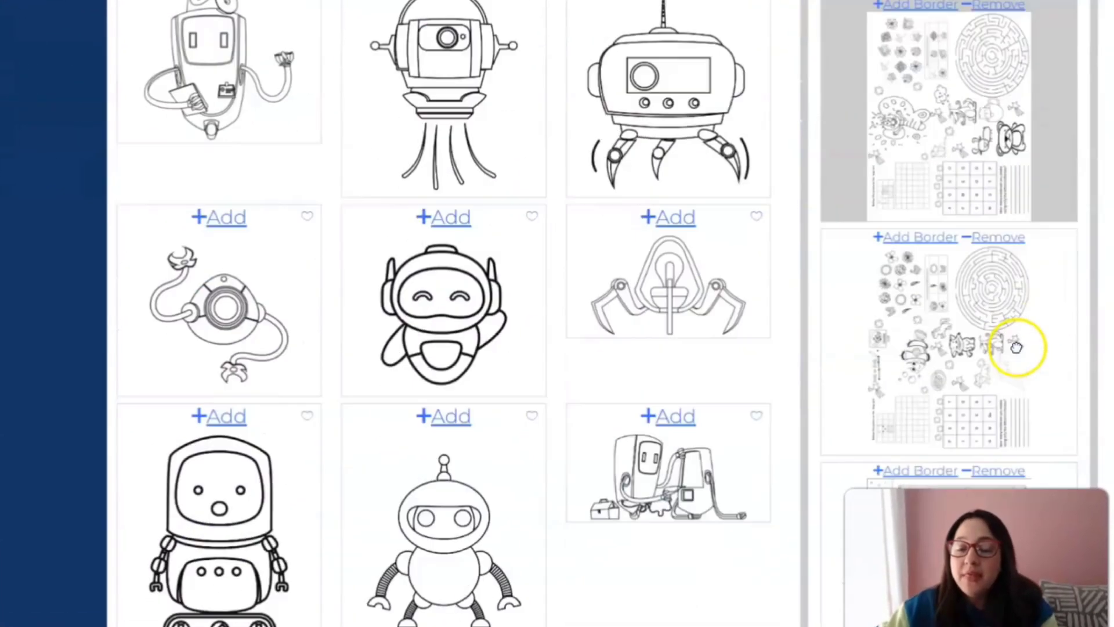
{"action": "scroll", "coordinate": [1017, 347], "scroll_direction": "down", "scroll_amount": 5}
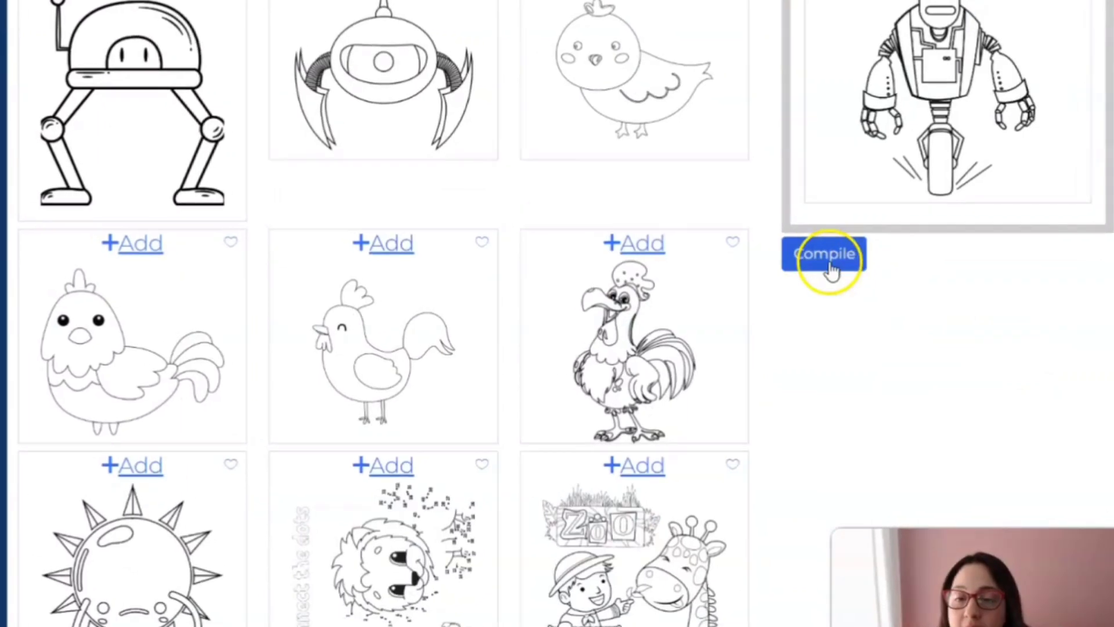
{"action": "left_click", "coordinate": [827, 258]}
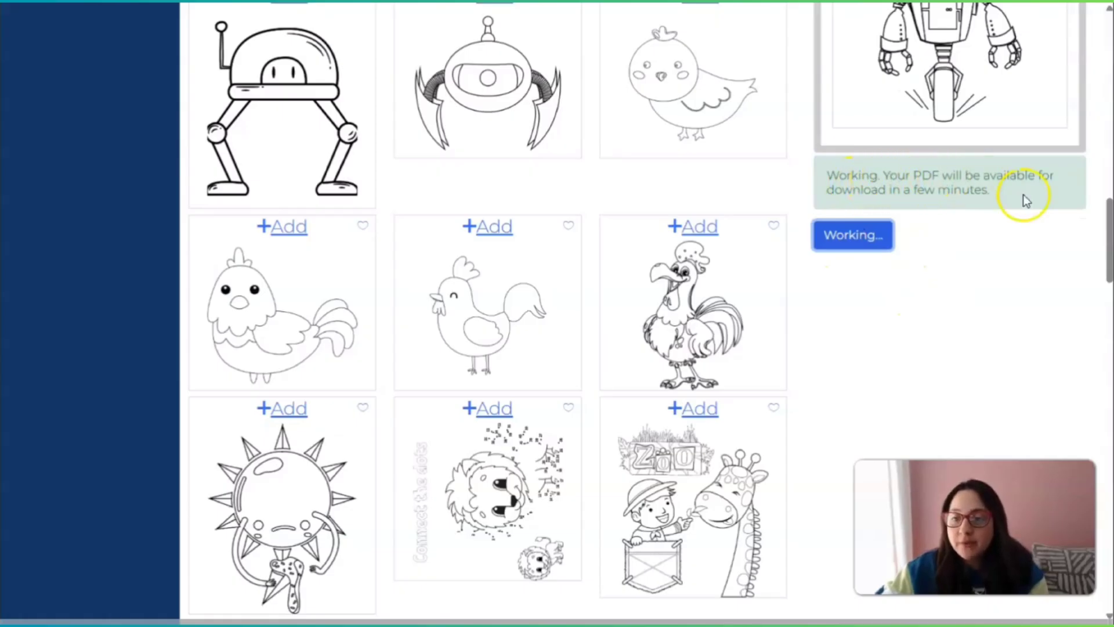
Download the compiled PDF once it is available and open cppdf (2).pdf.
{"action": "scroll", "coordinate": [973, 362], "scroll_direction": "up", "scroll_amount": 15}
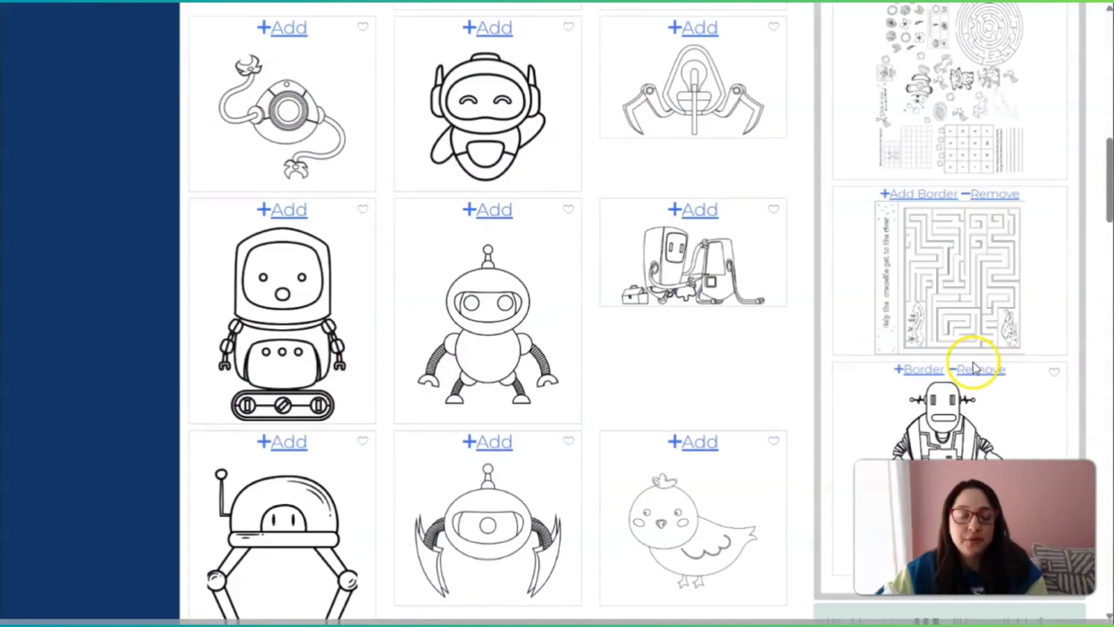
{"action": "scroll", "coordinate": [494, 305], "scroll_direction": "up", "scroll_amount": 1}
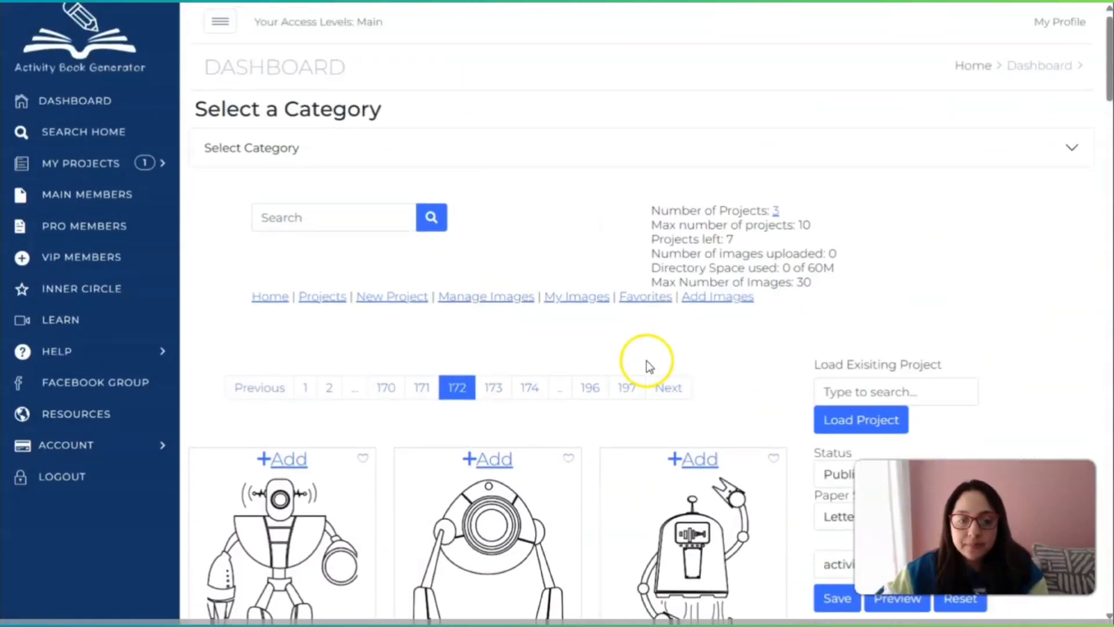
{"action": "scroll", "coordinate": [649, 366], "scroll_direction": "down", "scroll_amount": 15}
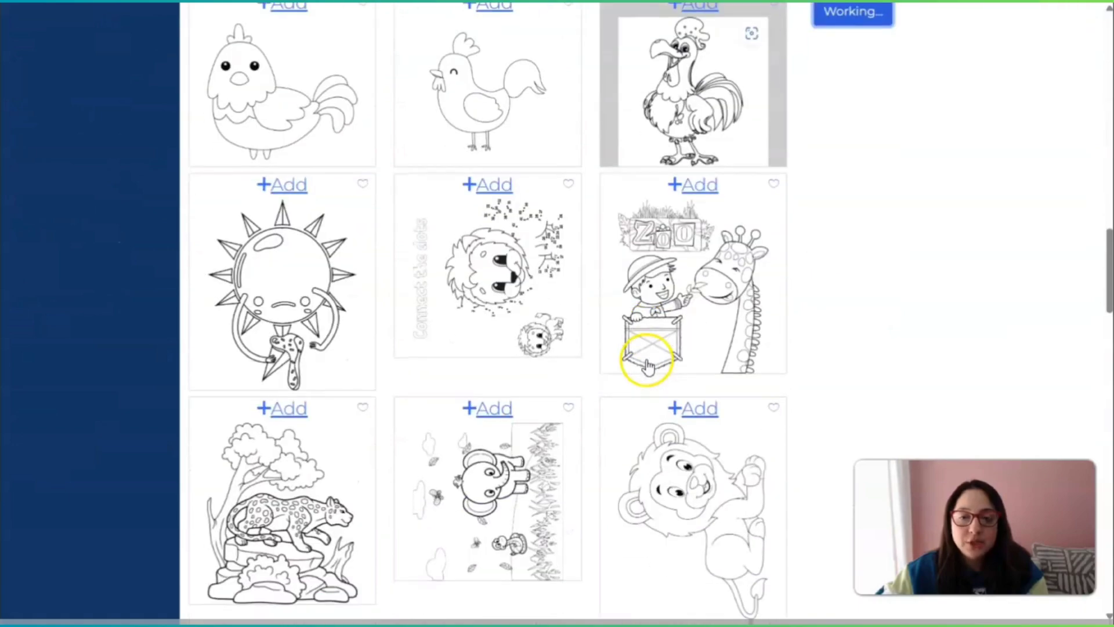
{"action": "scroll", "coordinate": [888, 246], "scroll_direction": "up", "scroll_amount": 10}
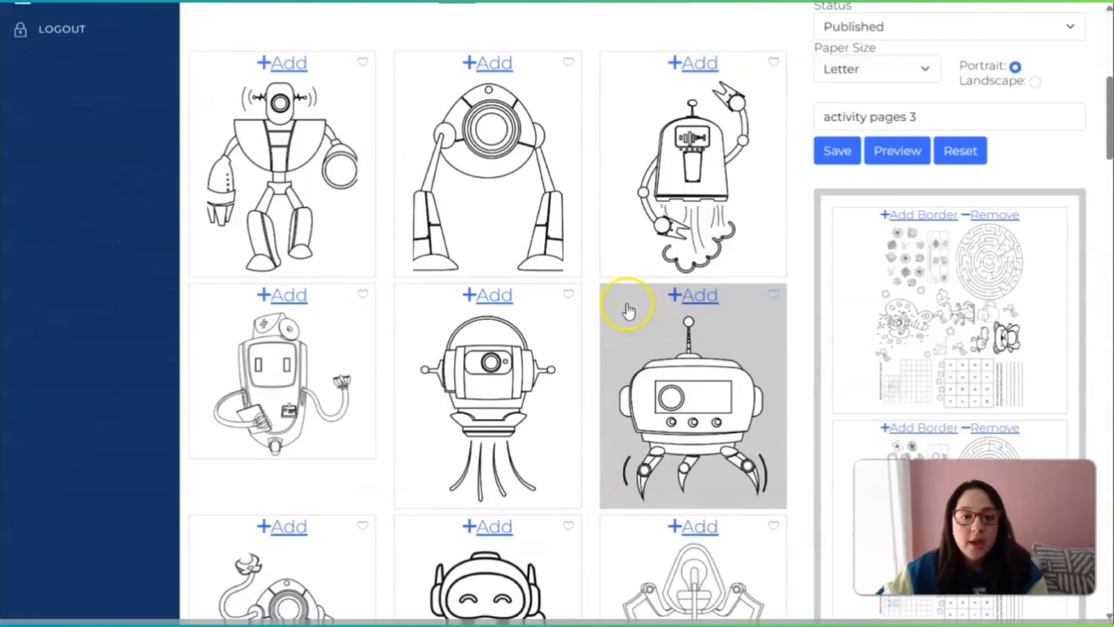
{"action": "scroll", "coordinate": [609, 306], "scroll_direction": "up", "scroll_amount": 8}
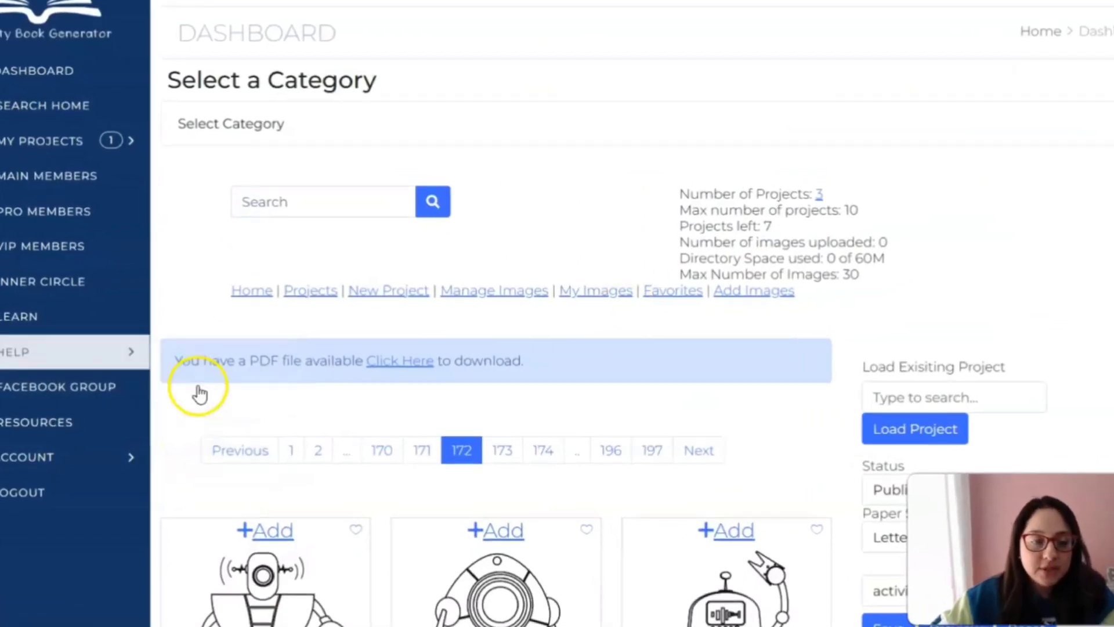
{"action": "left_click", "coordinate": [419, 363]}
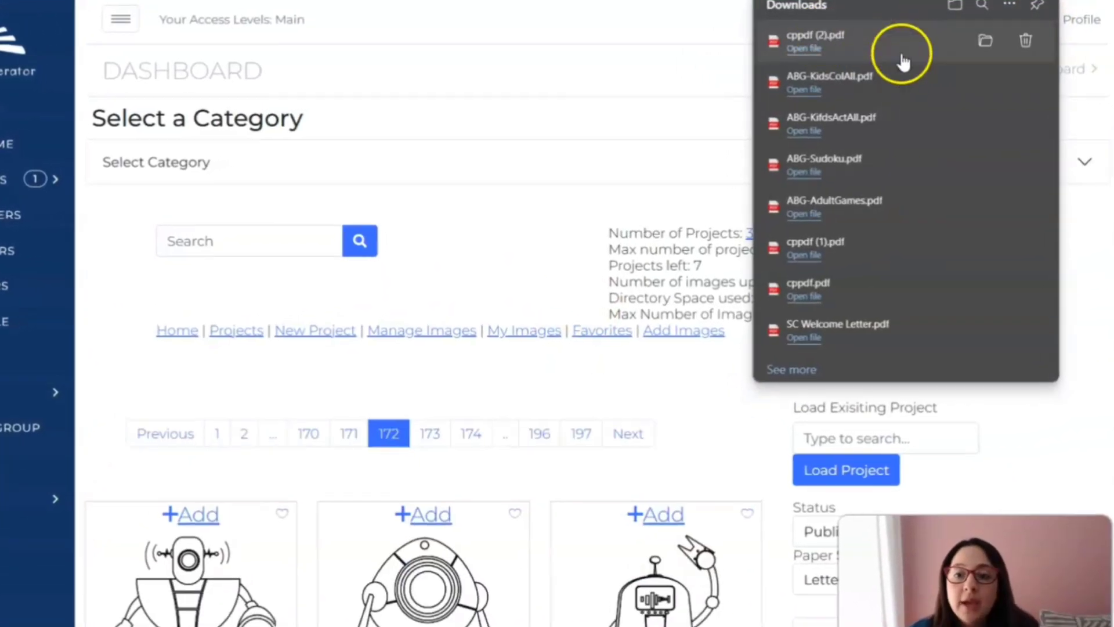
{"action": "left_click", "coordinate": [841, 40]}
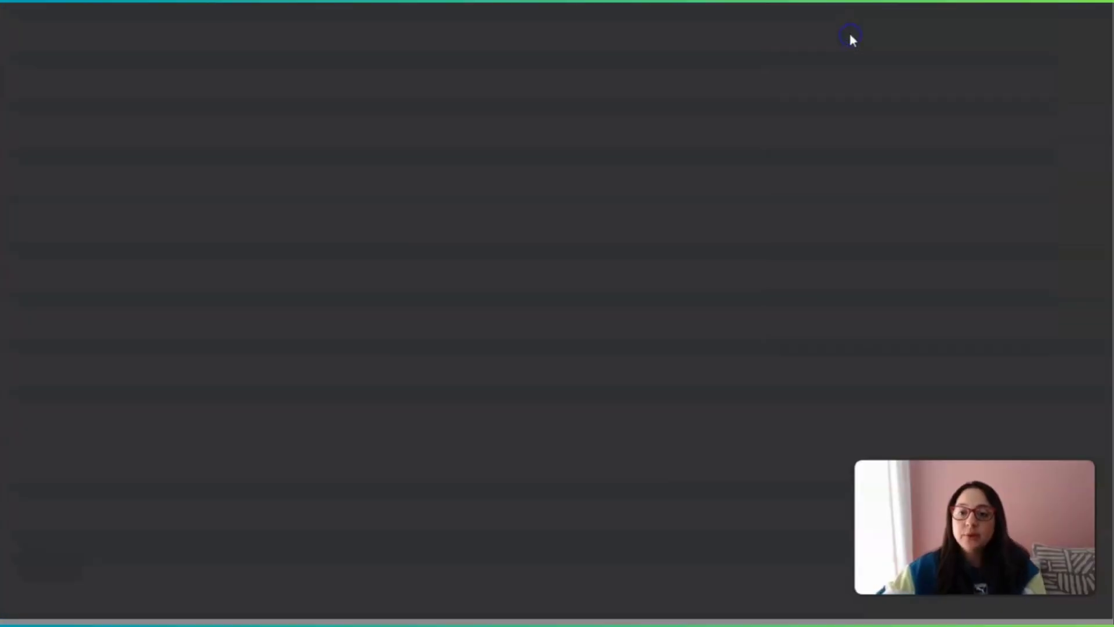
Look through the combined activity pages, crocodile maze and robot page of the compiled PDF.
{"action": "scroll", "coordinate": [562, 274], "scroll_direction": "down", "scroll_amount": 15}
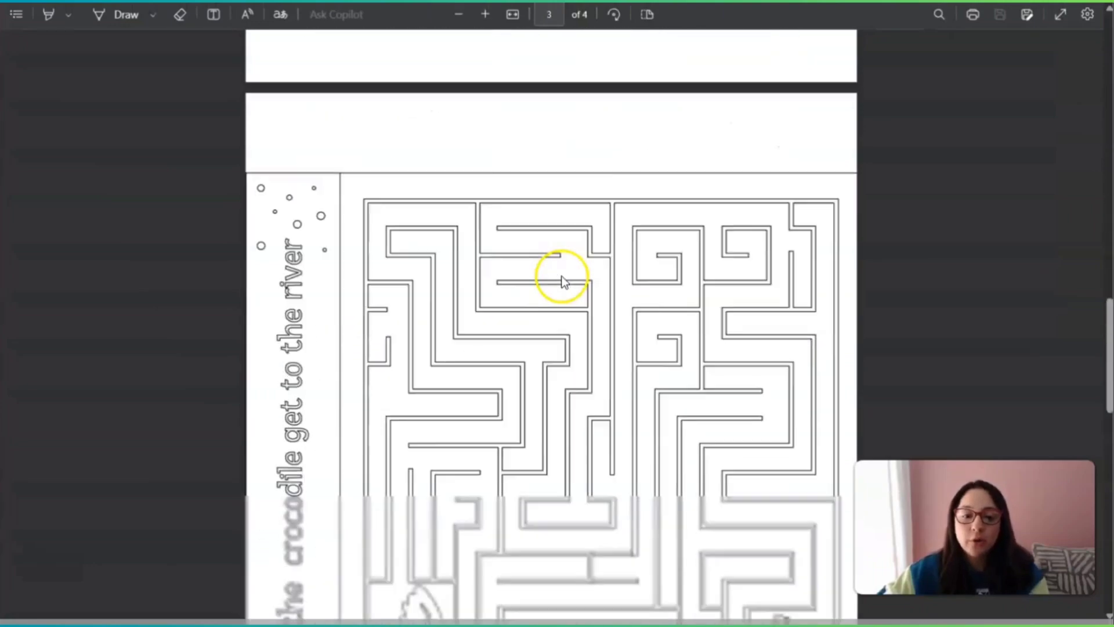
{"action": "scroll", "coordinate": [562, 280], "scroll_direction": "down", "scroll_amount": 10}
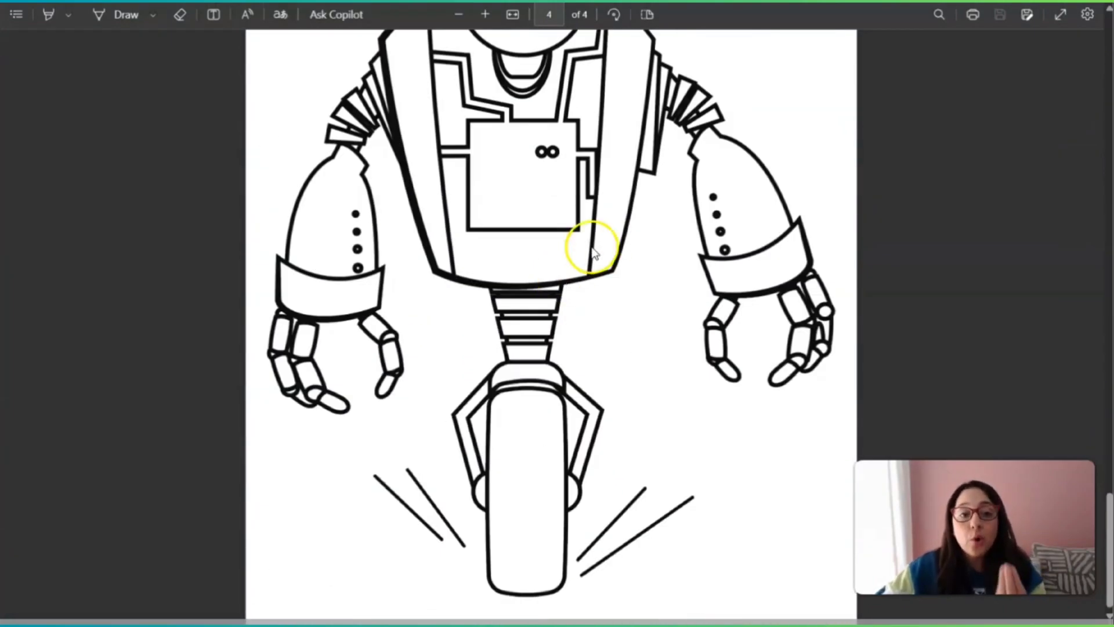
{"action": "scroll", "coordinate": [644, 293], "scroll_direction": "up", "scroll_amount": 20}
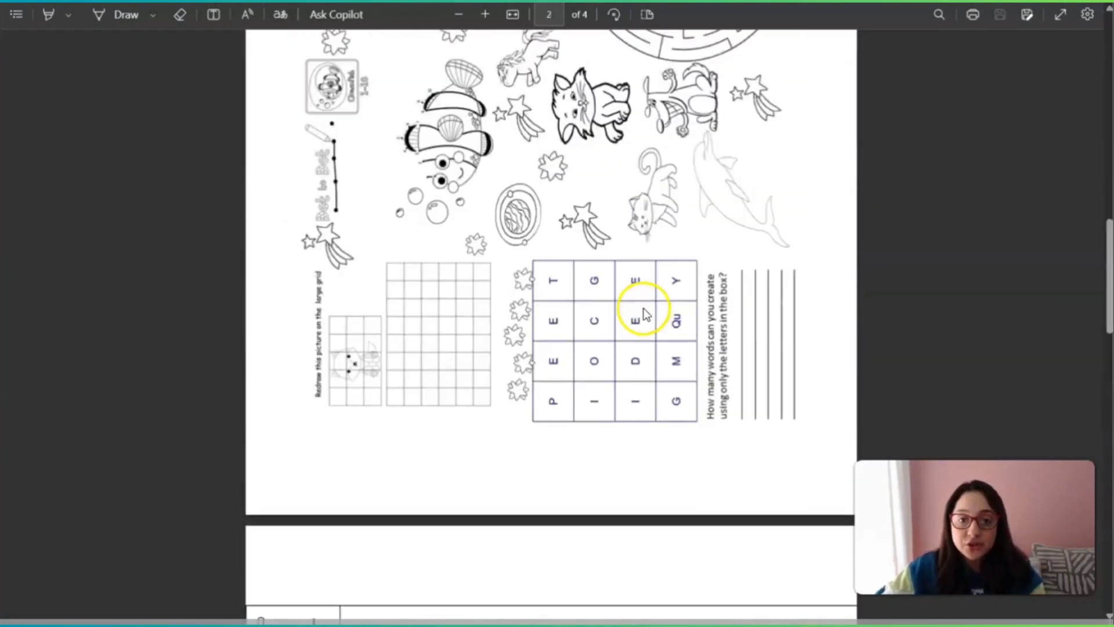
{"action": "scroll", "coordinate": [645, 317], "scroll_direction": "up", "scroll_amount": 10}
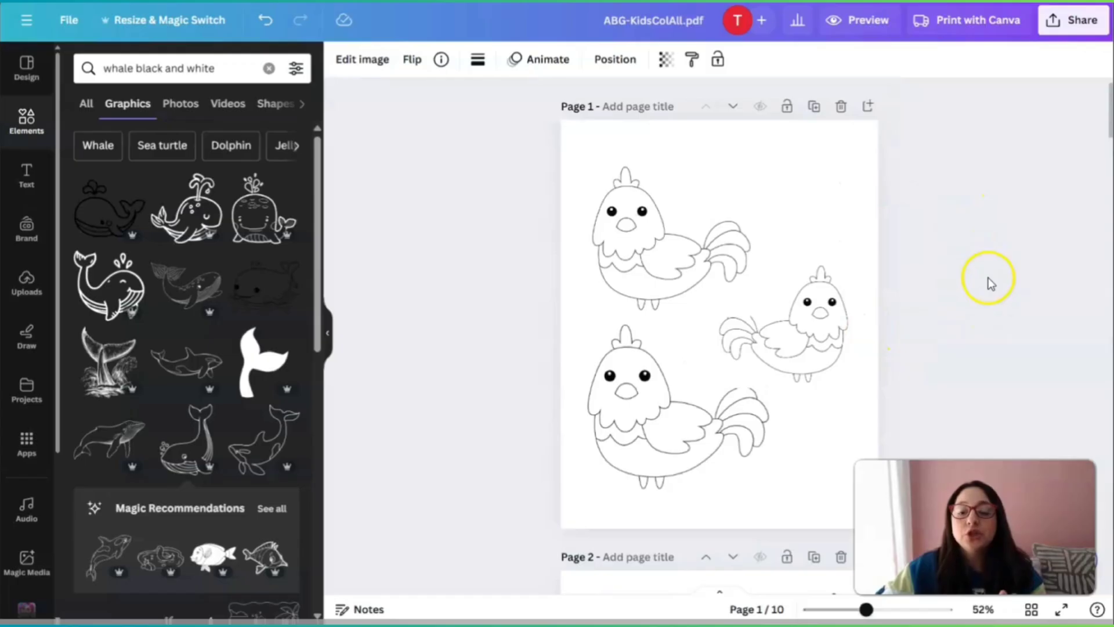
{"action": "scroll", "coordinate": [987, 278], "scroll_direction": "down", "scroll_amount": 10}
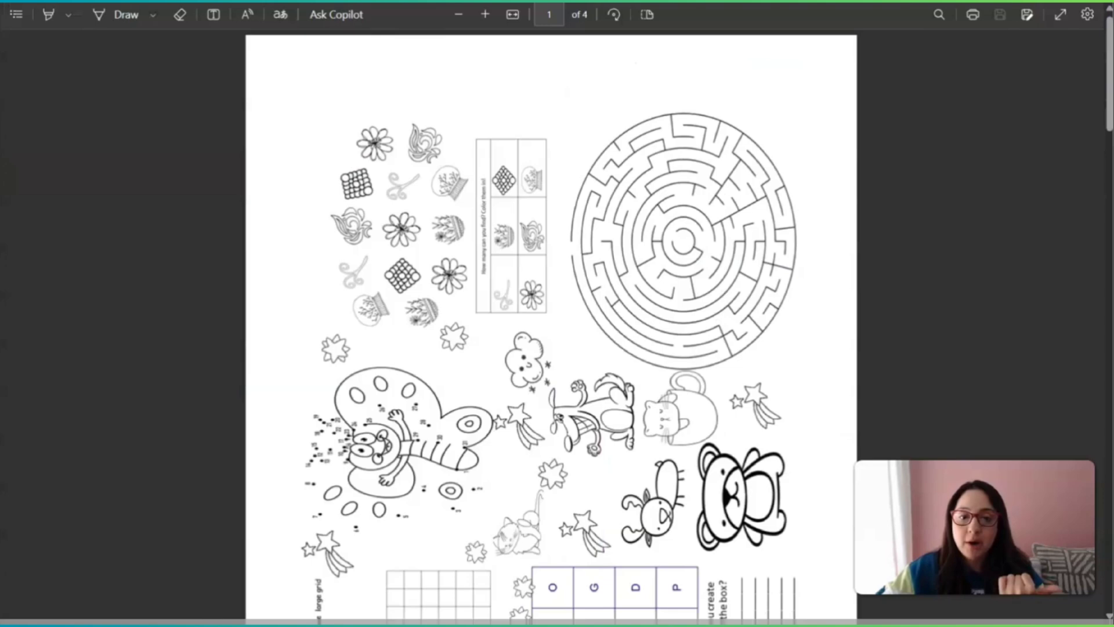
{"action": "scroll", "coordinate": [522, 325], "scroll_direction": "down", "scroll_amount": 10}
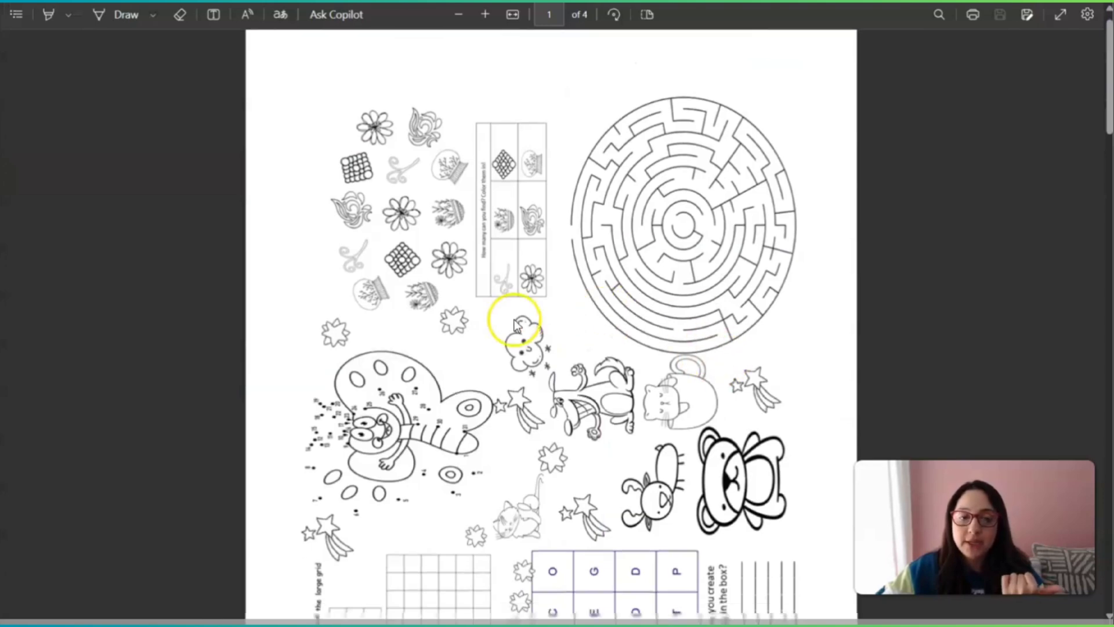
Switch to Canva, leave the ABG-KidsColAll.pdf design for the home page and open the cppdf (2).pdf design.
{"action": "scroll", "coordinate": [512, 323], "scroll_direction": "down", "scroll_amount": 8}
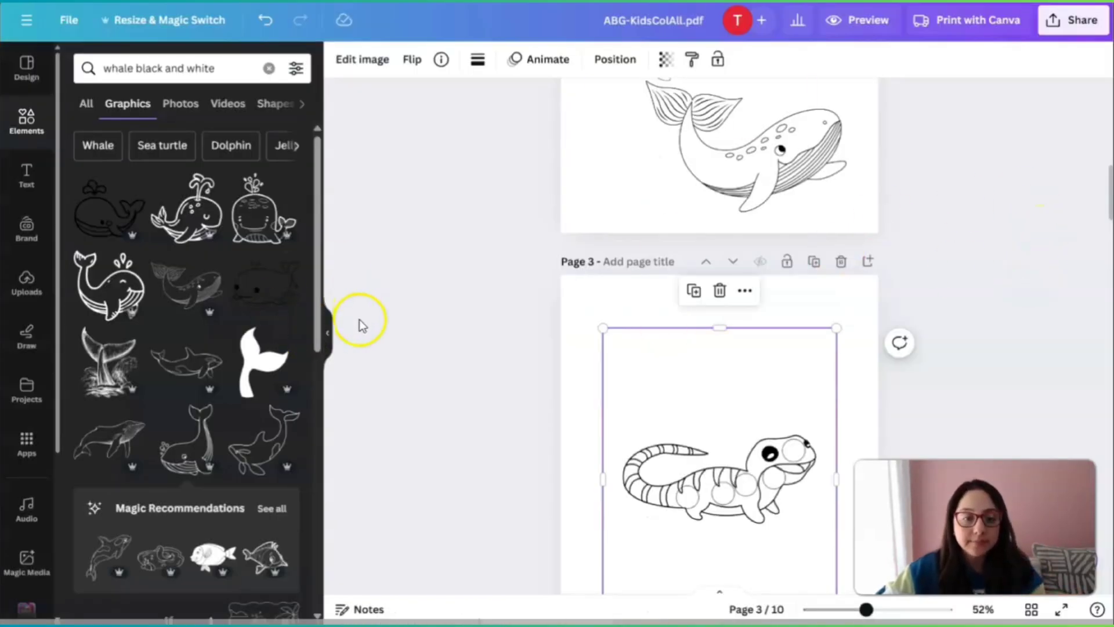
{"action": "left_click", "coordinate": [331, 338]}
{"action": "left_click", "coordinate": [43, 302]}
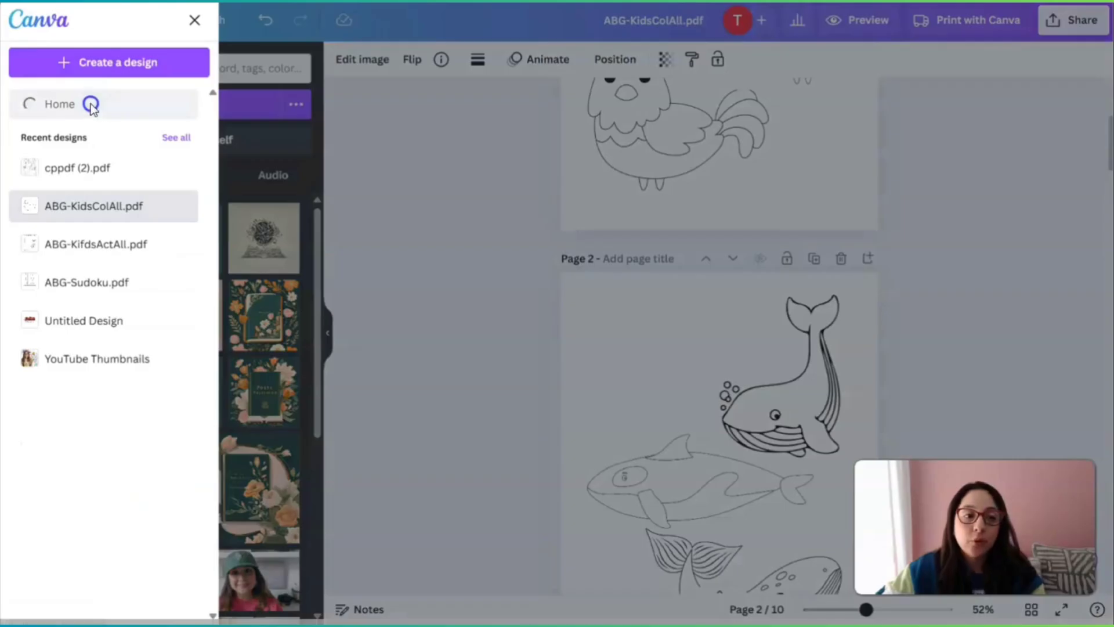
{"action": "left_click", "coordinate": [87, 105]}
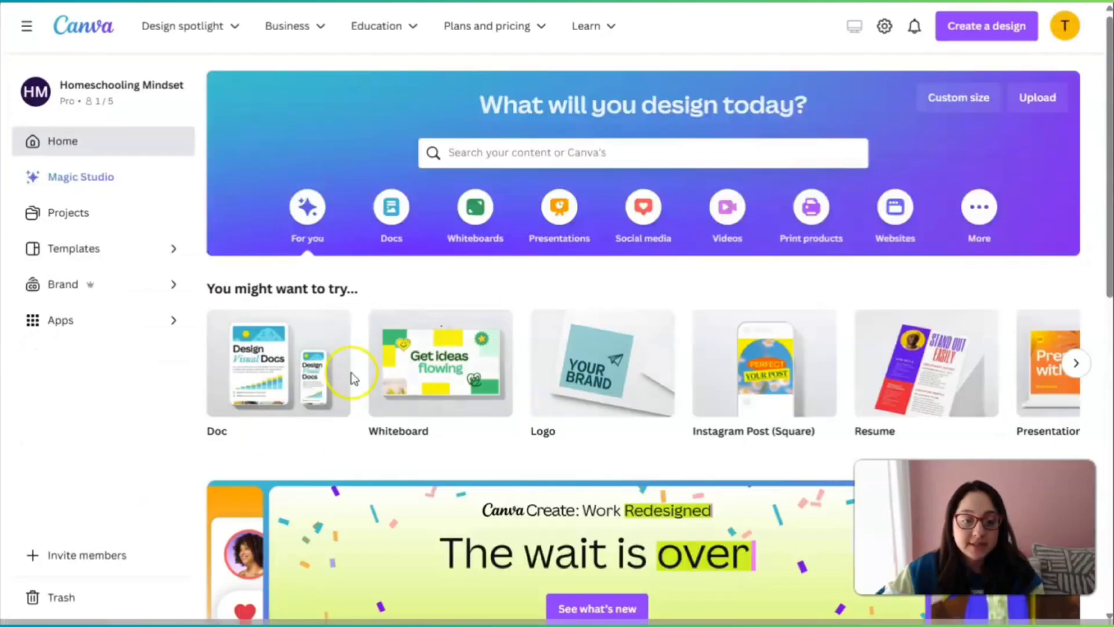
{"action": "scroll", "coordinate": [524, 430], "scroll_direction": "down", "scroll_amount": 1}
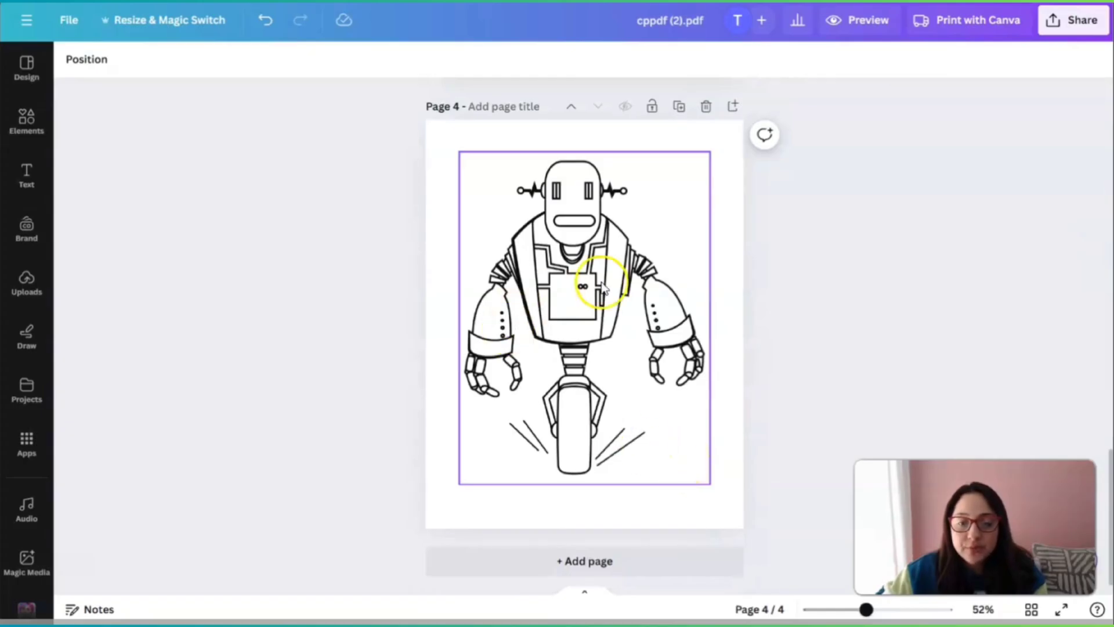
Shrink the crocodile maze on page 3 and shift it to the right and slightly up.
{"action": "scroll", "coordinate": [646, 328], "scroll_direction": "up", "scroll_amount": 10}
{"action": "left_click", "coordinate": [615, 347]}
{"action": "scroll", "coordinate": [615, 347], "scroll_direction": "down", "scroll_amount": 4}
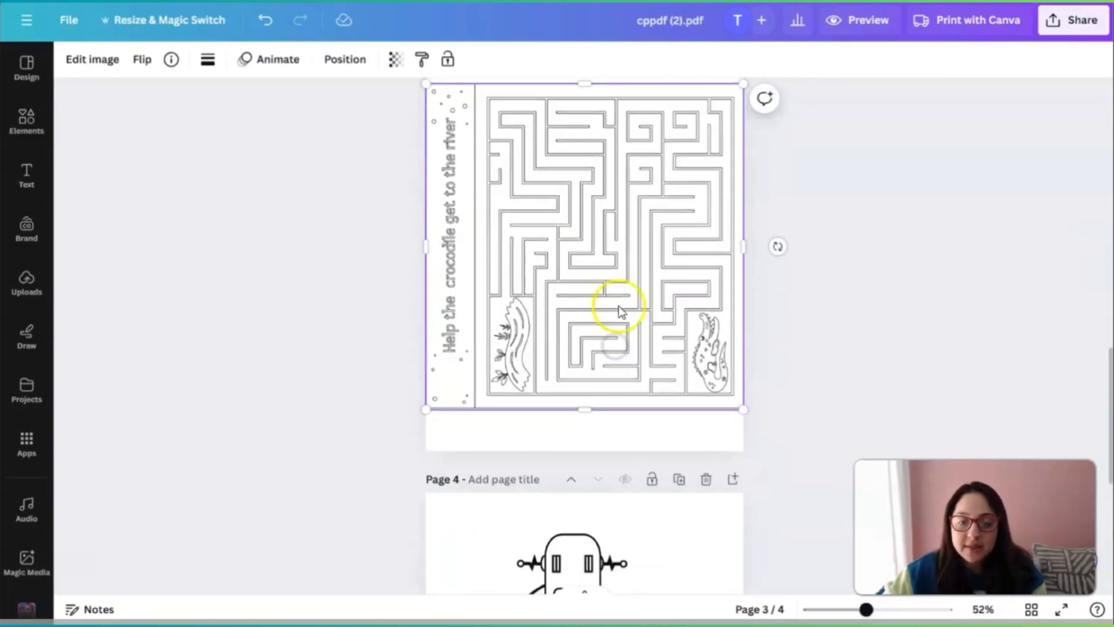
{"action": "left_click_drag", "start_coordinate": [746, 85], "coordinate": [671, 142]}
{"action": "left_click_drag", "start_coordinate": [582, 224], "coordinate": [633, 199]}
{"action": "left_click", "coordinate": [778, 239]}
Return to page 1 of the design and open its download options.
{"action": "scroll", "coordinate": [861, 316], "scroll_direction": "up", "scroll_amount": 10}
{"action": "scroll", "coordinate": [853, 318], "scroll_direction": "down", "scroll_amount": 3}
{"action": "left_click", "coordinate": [897, 226]}
{"action": "scroll", "coordinate": [876, 239], "scroll_direction": "up", "scroll_amount": 9}
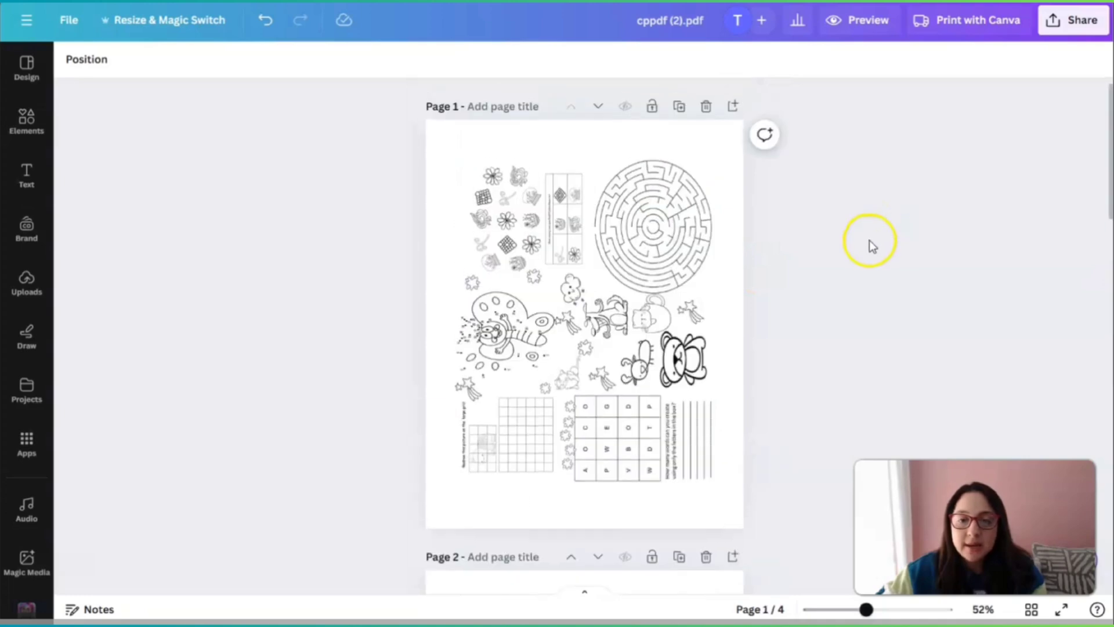
{"action": "left_click", "coordinate": [1066, 28]}
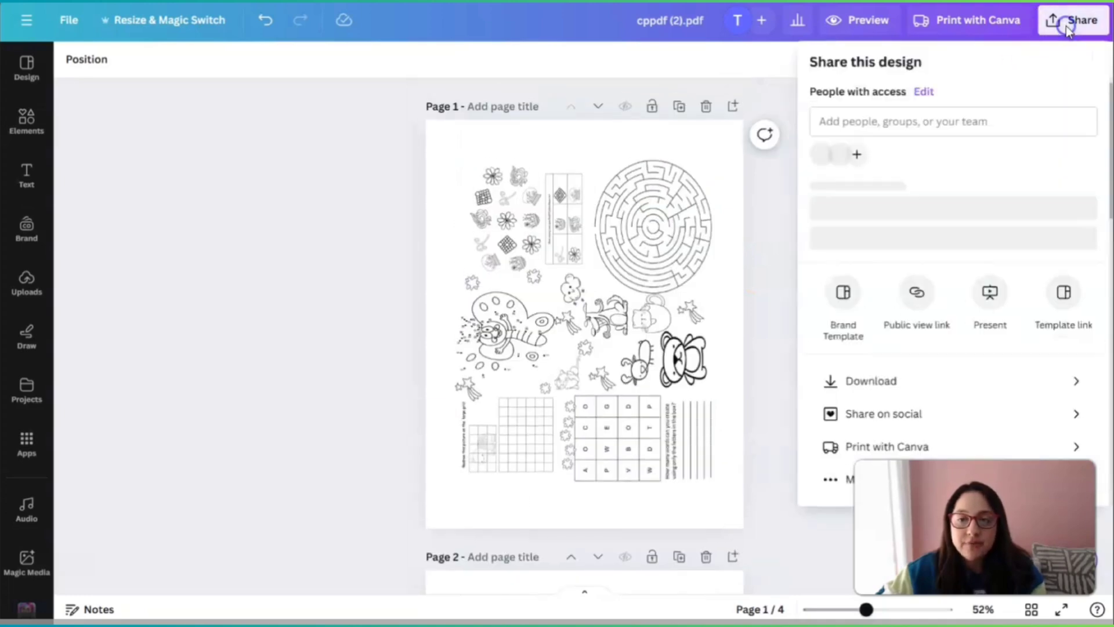
{"action": "left_click", "coordinate": [867, 395]}
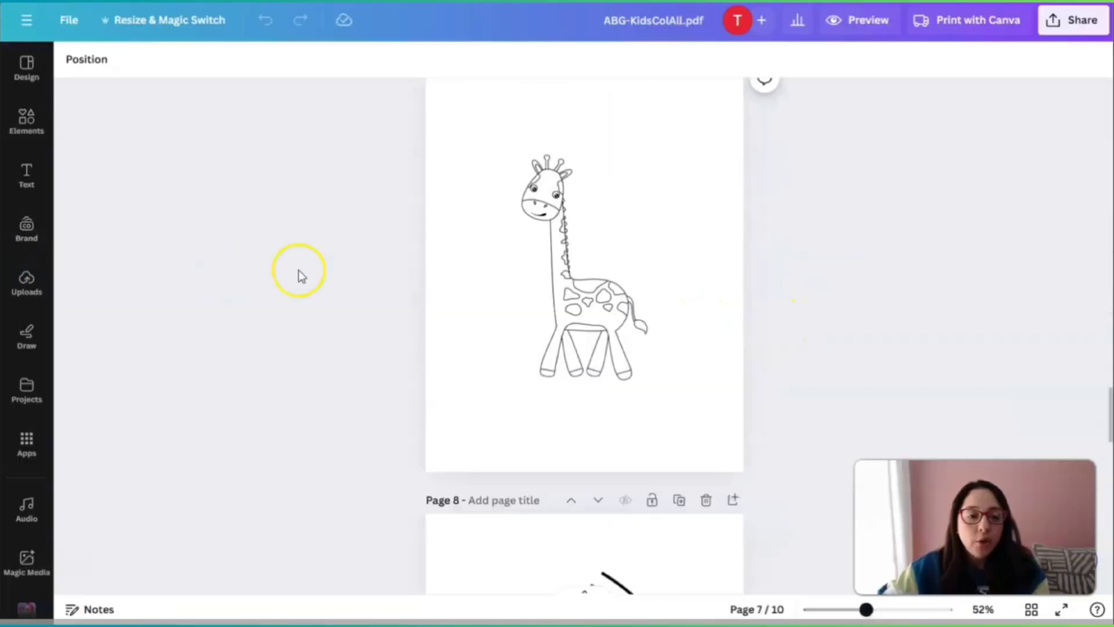
Enlarge the robot drawing on page 2 and reposition it near the middle of the page.
{"action": "scroll", "coordinate": [475, 236], "scroll_direction": "up", "scroll_amount": 20}
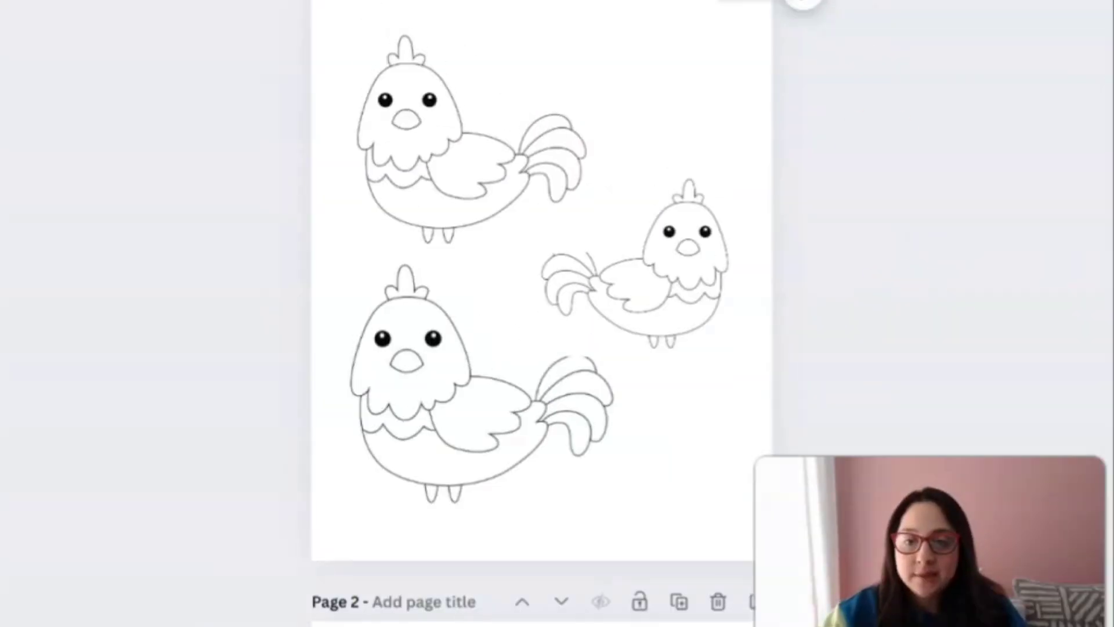
{"action": "scroll", "coordinate": [531, 290], "scroll_direction": "down", "scroll_amount": 10}
{"action": "left_click", "coordinate": [465, 273]}
{"action": "scroll", "coordinate": [582, 346], "scroll_direction": "up", "scroll_amount": 10}
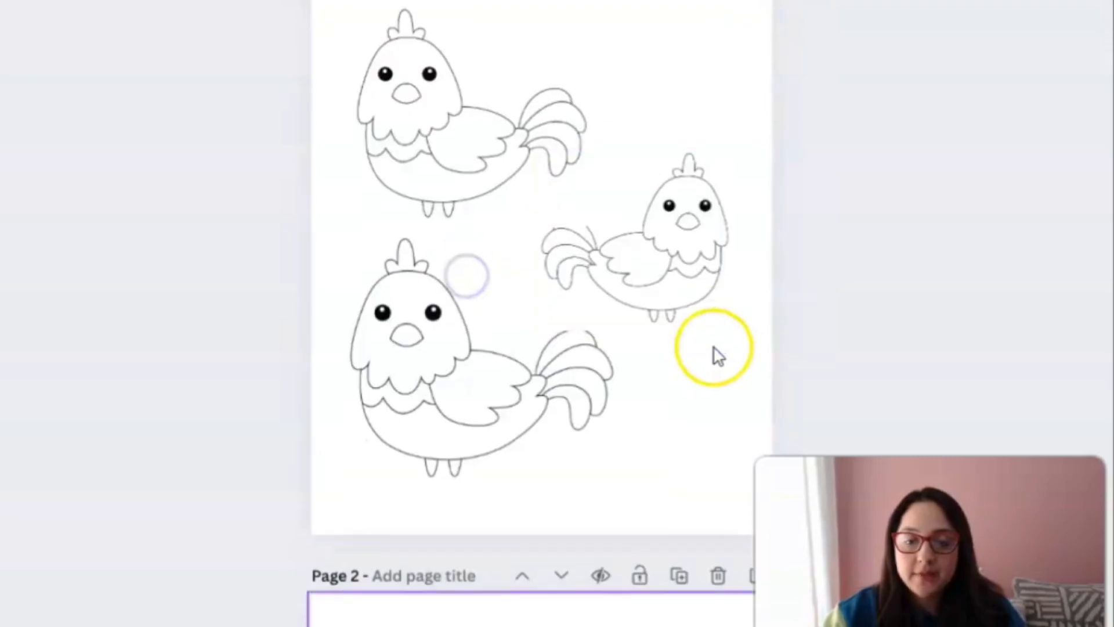
{"action": "scroll", "coordinate": [717, 355], "scroll_direction": "down", "scroll_amount": 10}
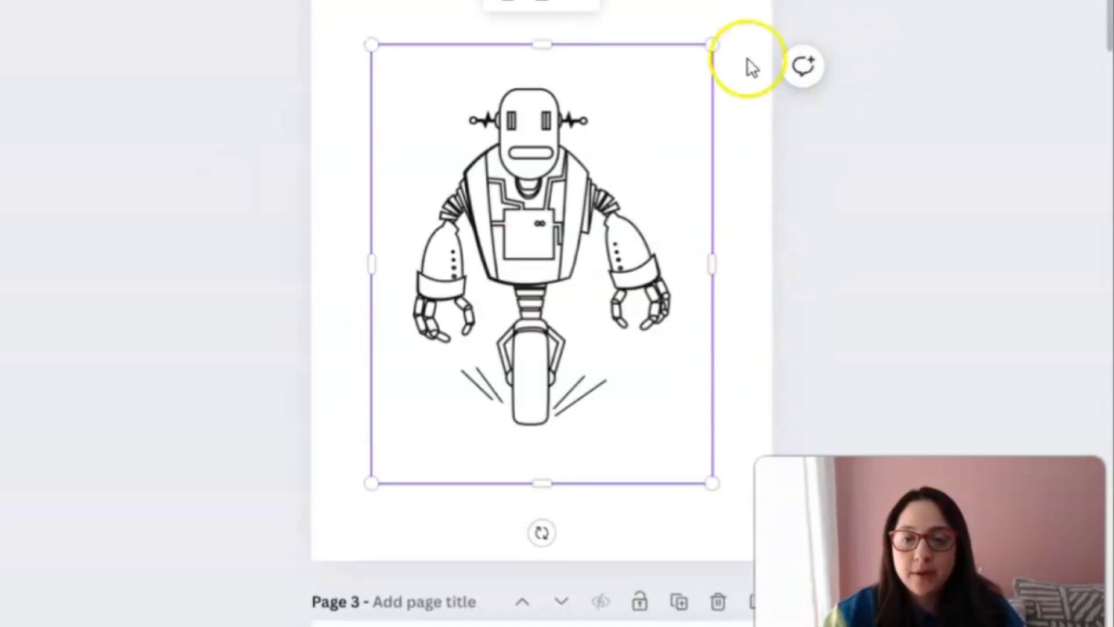
{"action": "left_click_drag", "start_coordinate": [716, 42], "coordinate": [831, 1]}
{"action": "left_click_drag", "start_coordinate": [632, 88], "coordinate": [590, 160]}
{"action": "left_click", "coordinate": [875, 204]}
Enlarge the mixed activity sheet with the round maze on page 4 and center it on the page.
{"action": "scroll", "coordinate": [869, 207], "scroll_direction": "down", "scroll_amount": 20}
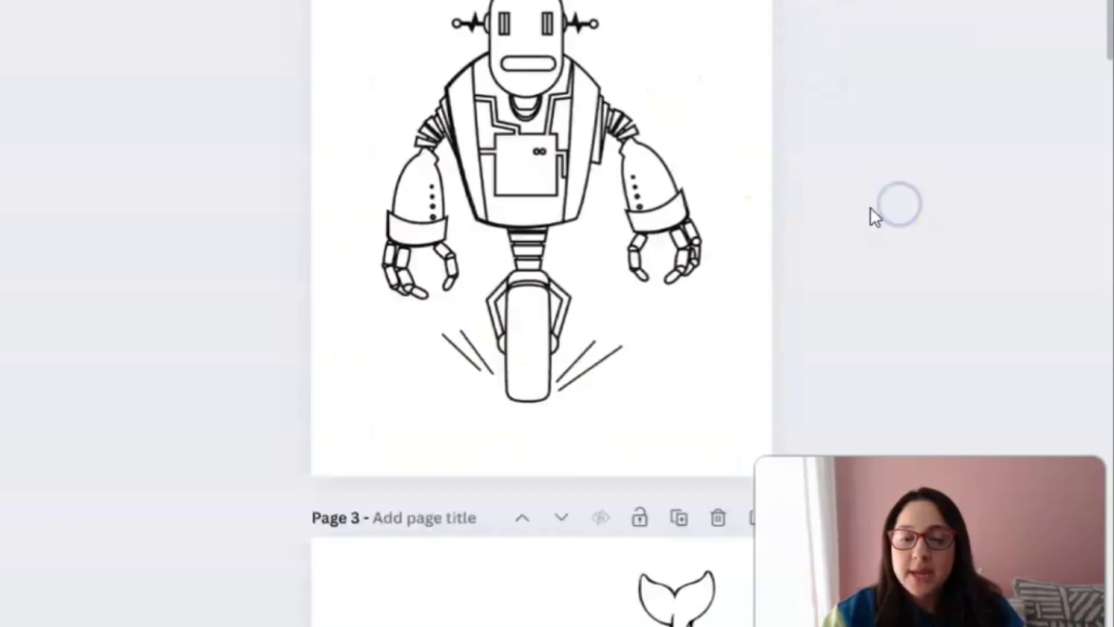
{"action": "scroll", "coordinate": [809, 140], "scroll_direction": "up", "scroll_amount": 12}
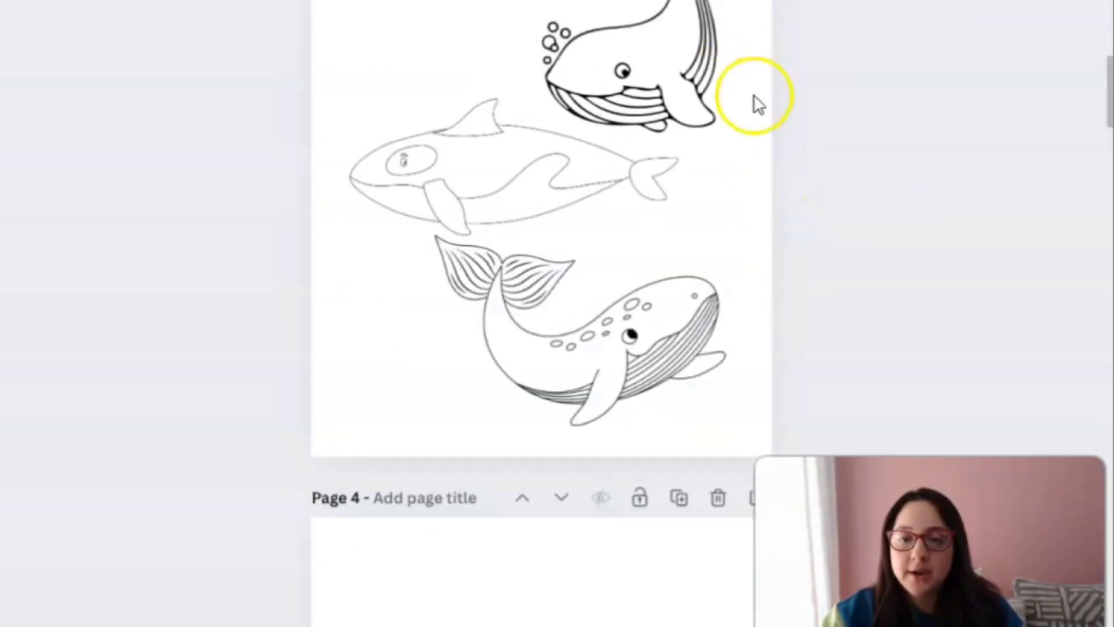
{"action": "left_click", "coordinate": [753, 169]}
{"action": "left_click", "coordinate": [524, 174]}
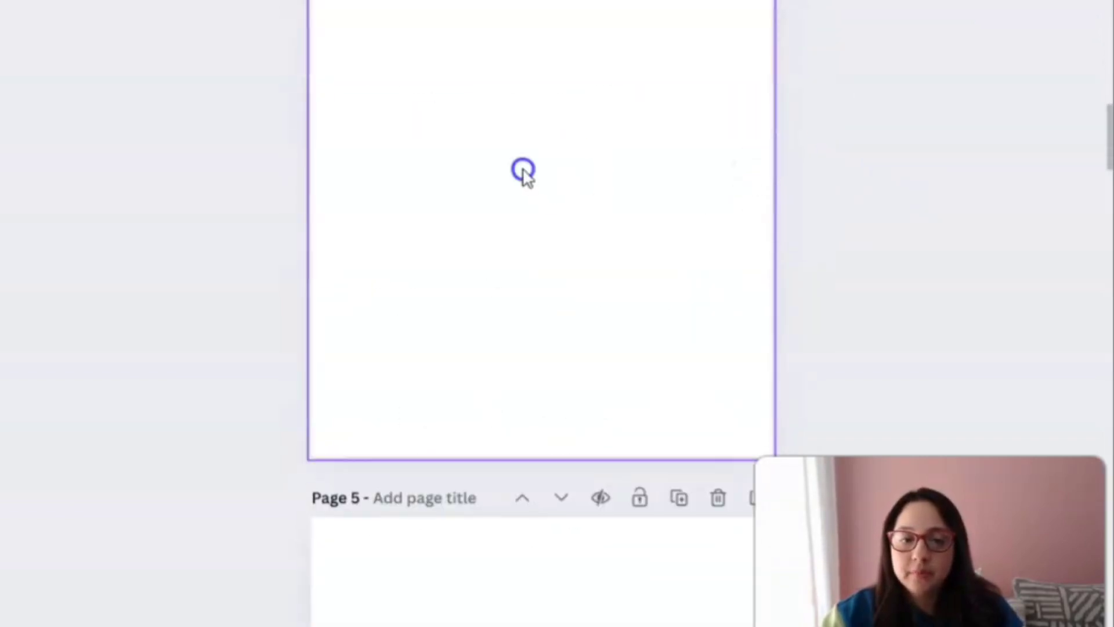
{"action": "scroll", "coordinate": [785, 216], "scroll_direction": "up", "scroll_amount": 6}
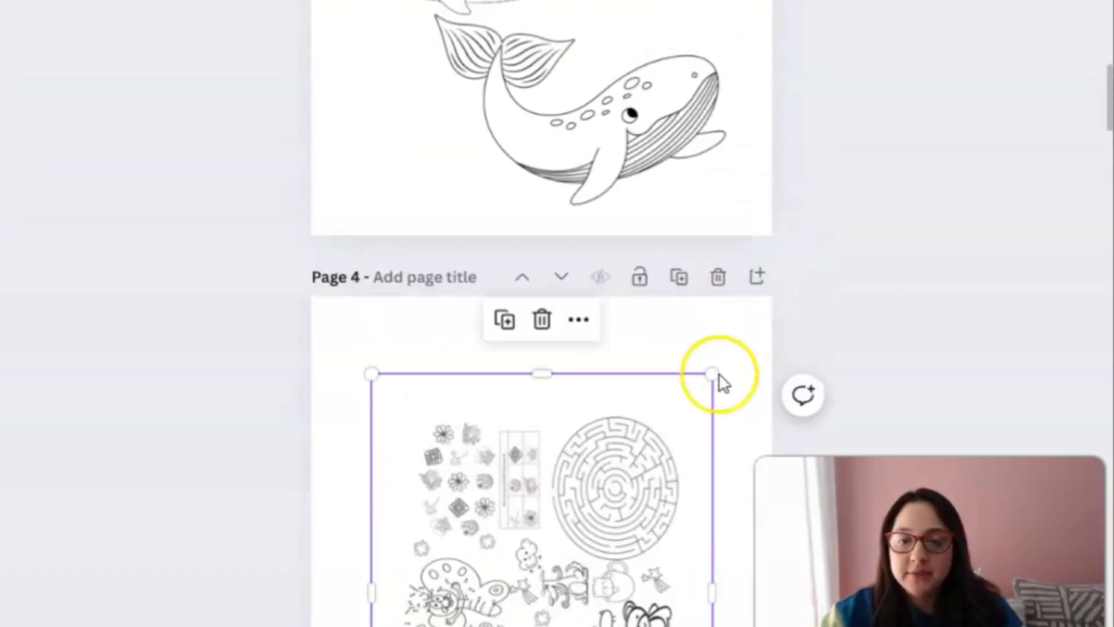
{"action": "left_click_drag", "start_coordinate": [715, 378], "coordinate": [835, 291]}
{"action": "scroll", "coordinate": [727, 264], "scroll_direction": "down", "scroll_amount": 5}
{"action": "left_click_drag", "start_coordinate": [730, 268], "coordinate": [686, 324]}
{"action": "left_click", "coordinate": [1057, 194]}
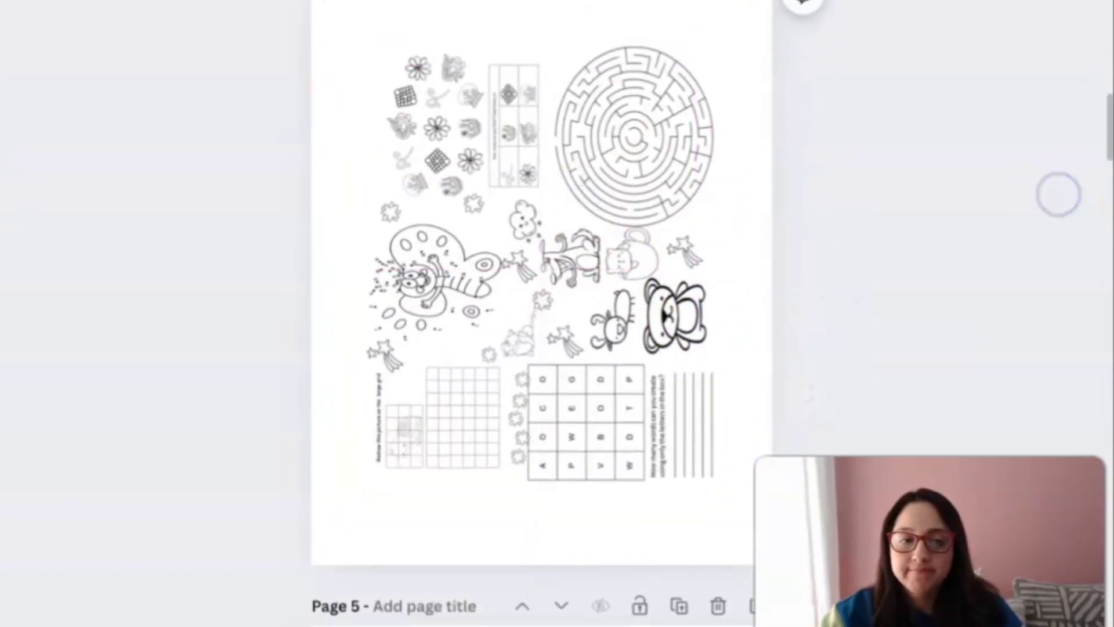
Enlarge the dinosaur drawing on page 7 and shift it to fill the middle of the page.
{"action": "scroll", "coordinate": [883, 226], "scroll_direction": "up", "scroll_amount": 20}
{"action": "scroll", "coordinate": [927, 211], "scroll_direction": "down", "scroll_amount": 2}
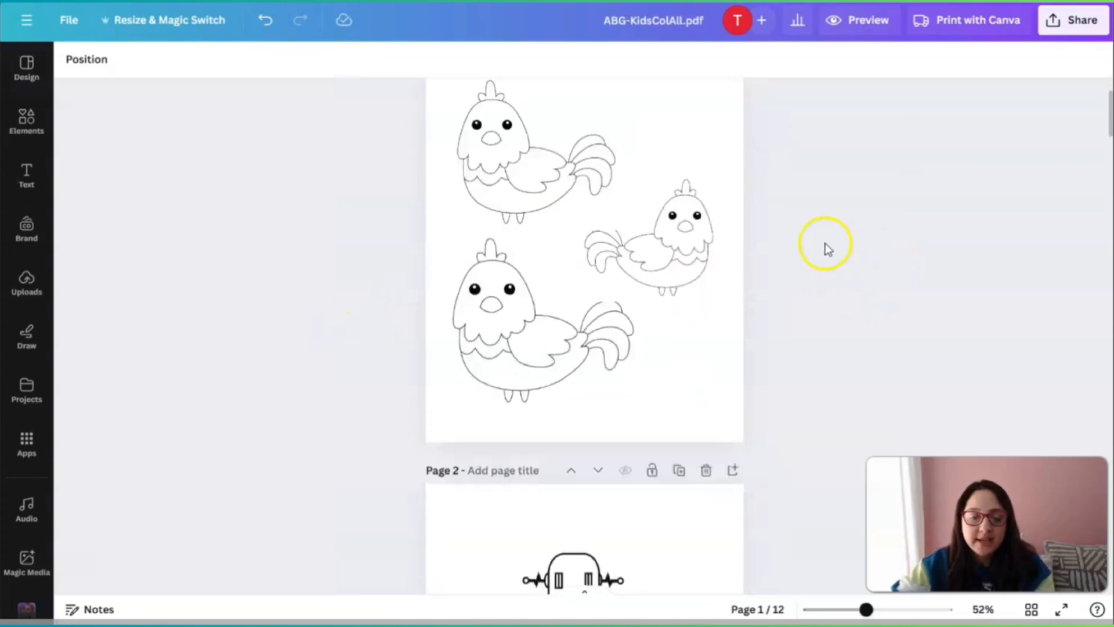
{"action": "scroll", "coordinate": [827, 250], "scroll_direction": "down", "scroll_amount": 20}
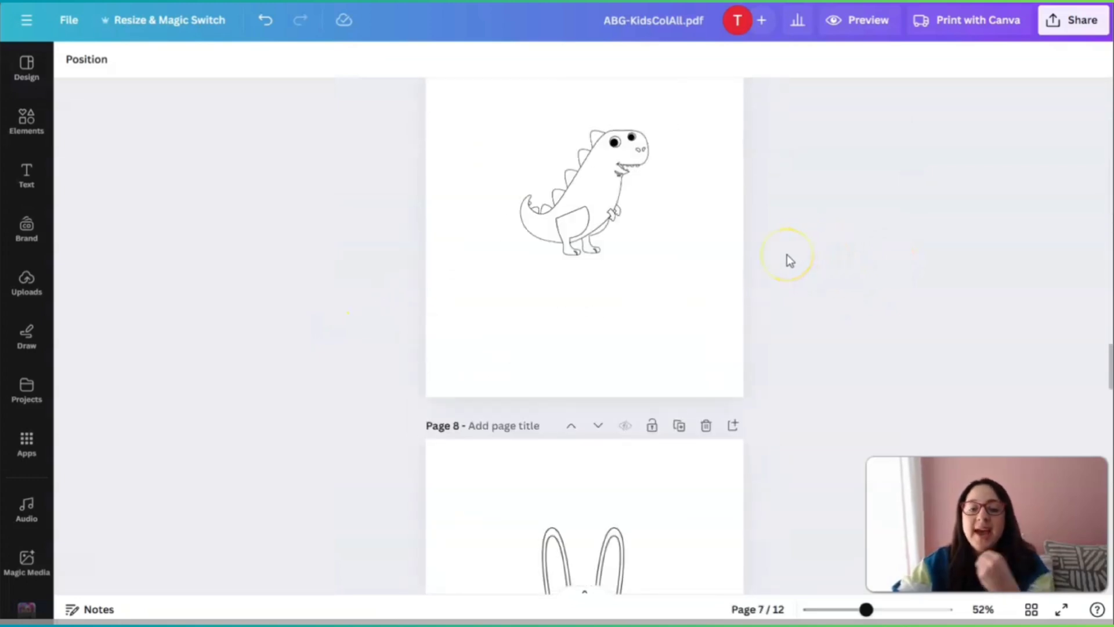
{"action": "scroll", "coordinate": [796, 259], "scroll_direction": "down", "scroll_amount": 5}
{"action": "scroll", "coordinate": [795, 259], "scroll_direction": "up", "scroll_amount": 7}
{"action": "left_click", "coordinate": [613, 327]}
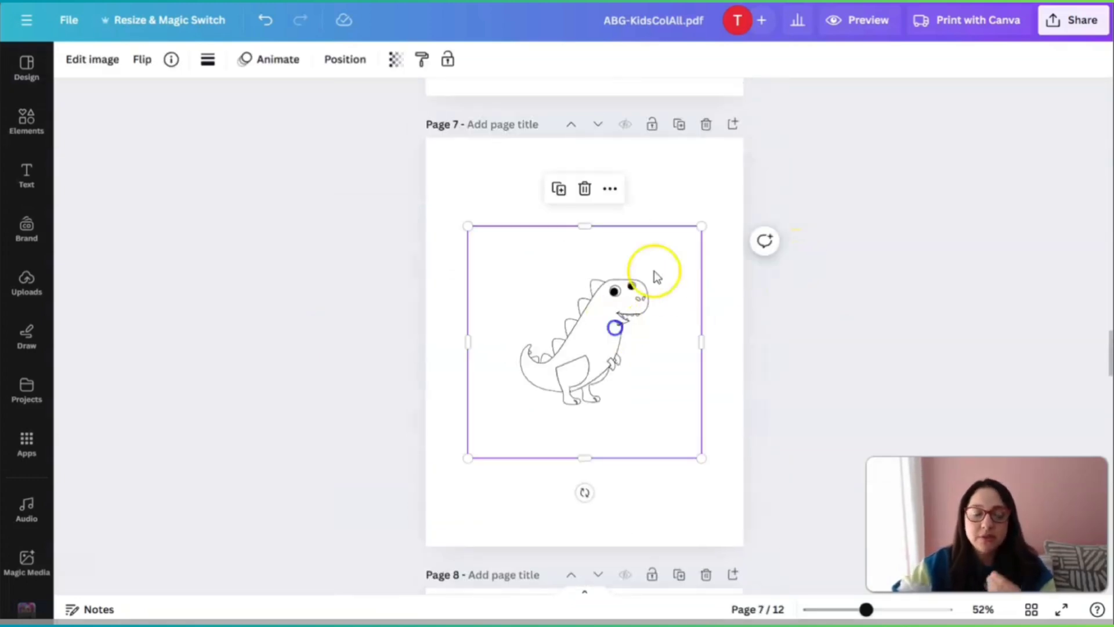
{"action": "left_click_drag", "start_coordinate": [705, 231], "coordinate": [882, 129]}
{"action": "left_click_drag", "start_coordinate": [672, 243], "coordinate": [586, 300]}
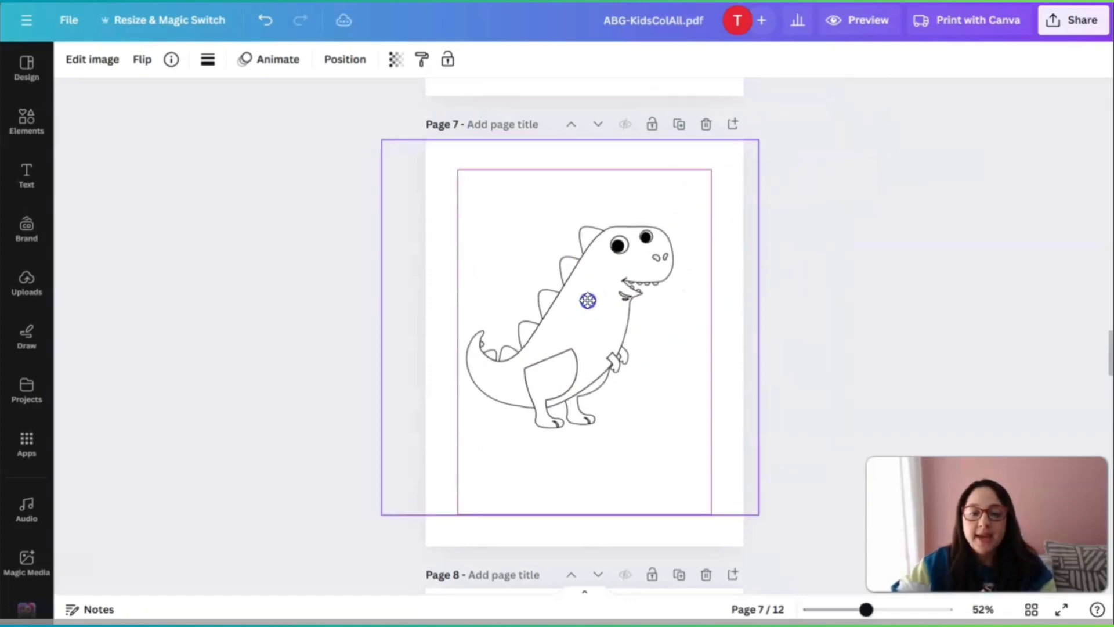
{"action": "left_click", "coordinate": [1001, 301]}
Insert two blank pages at the start of the design, ahead of the chicken page.
{"action": "scroll", "coordinate": [992, 287], "scroll_direction": "up", "scroll_amount": 15}
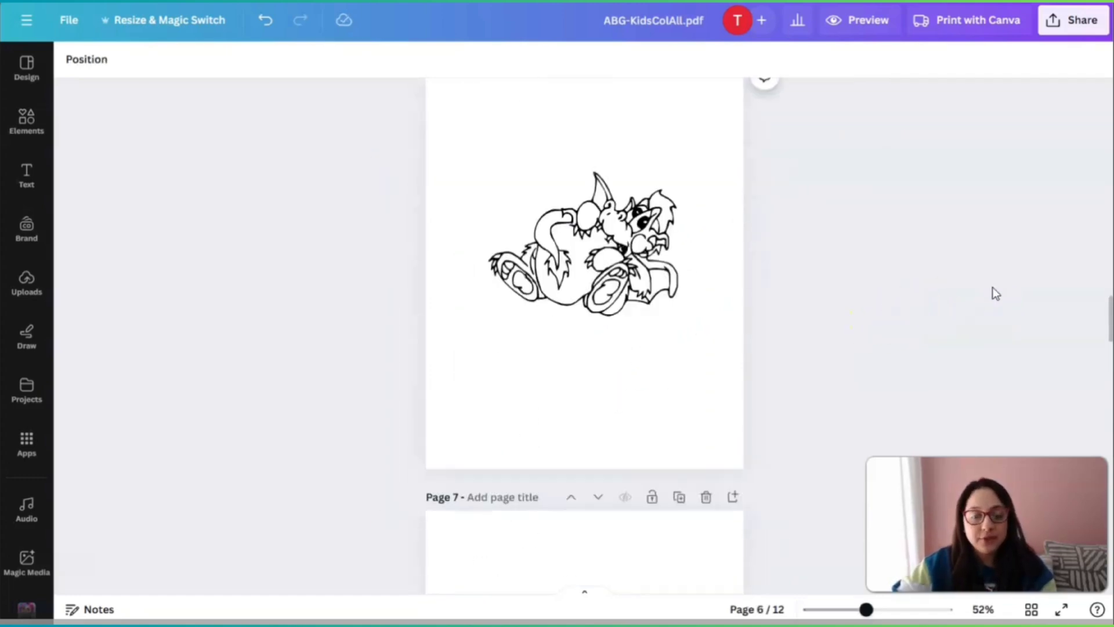
{"action": "scroll", "coordinate": [992, 328], "scroll_direction": "up", "scroll_amount": 5}
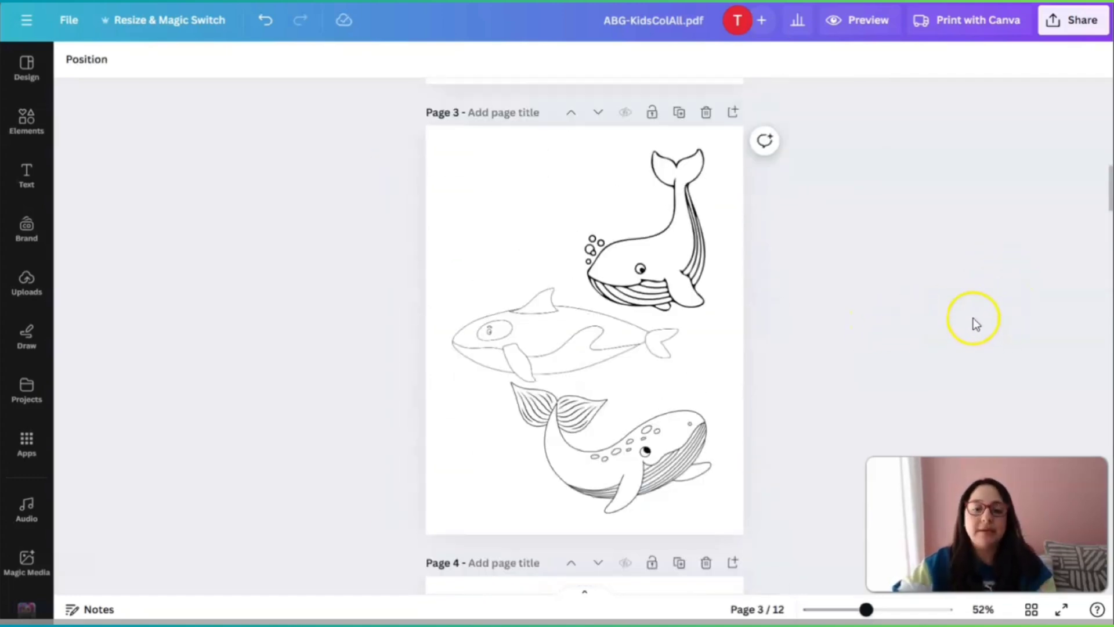
{"action": "scroll", "coordinate": [878, 278], "scroll_direction": "up", "scroll_amount": 5}
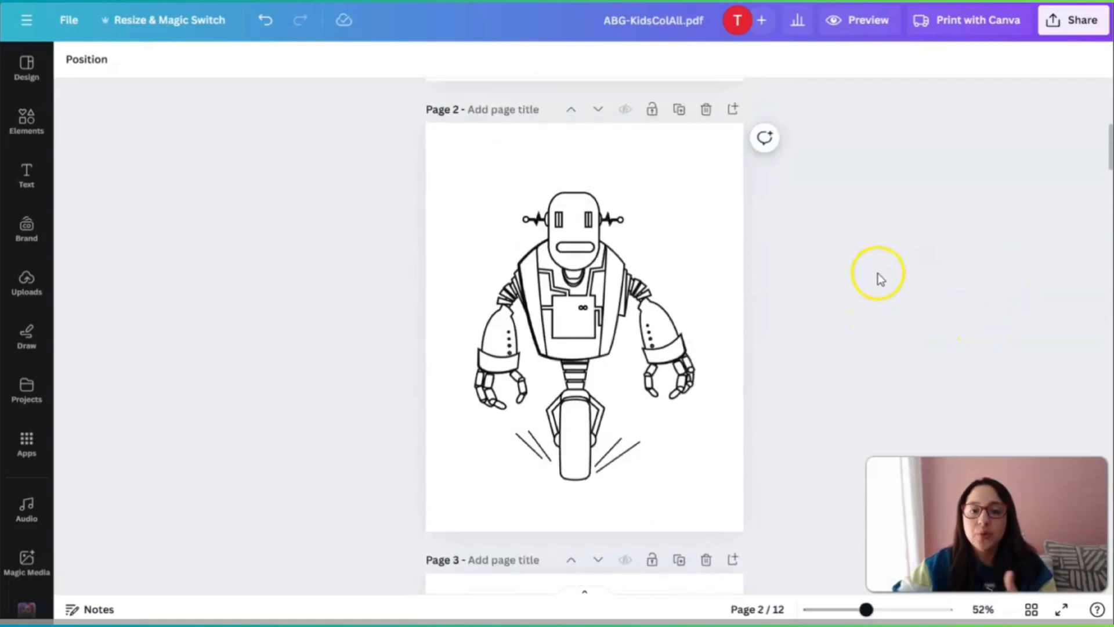
{"action": "scroll", "coordinate": [863, 272], "scroll_direction": "up", "scroll_amount": 5}
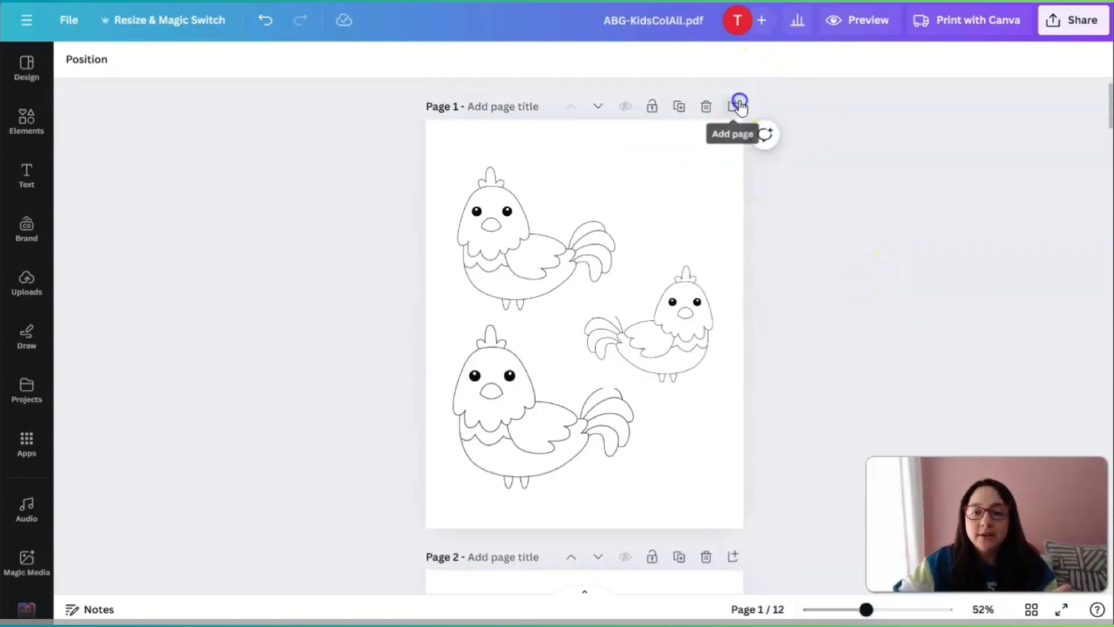
{"action": "left_click", "coordinate": [738, 105]}
{"action": "left_click", "coordinate": [570, 106]}
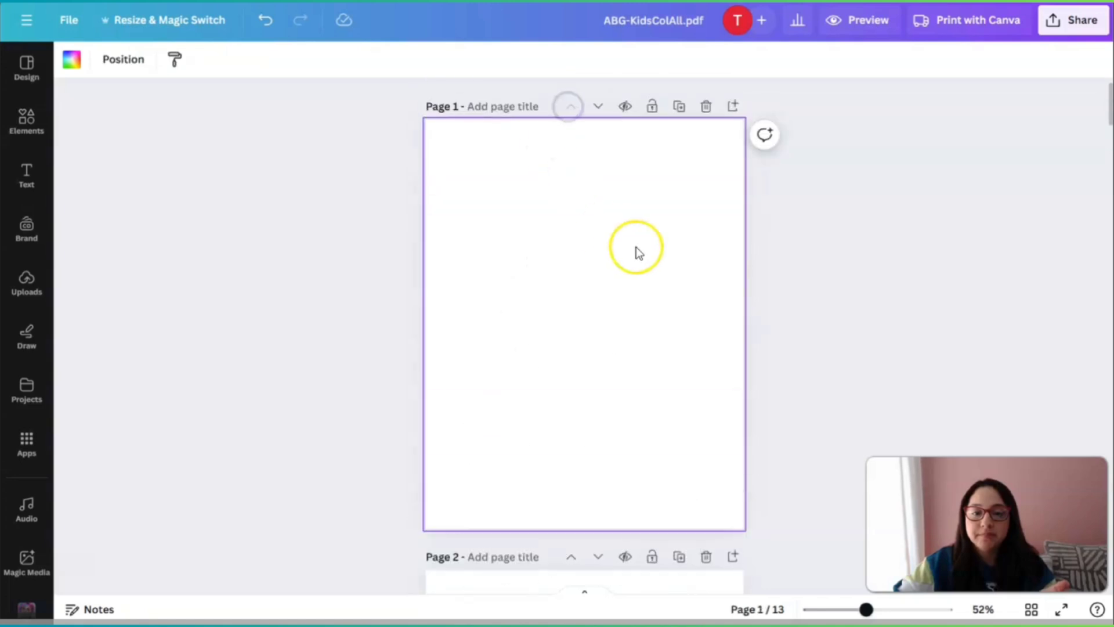
{"action": "left_click", "coordinate": [735, 107]}
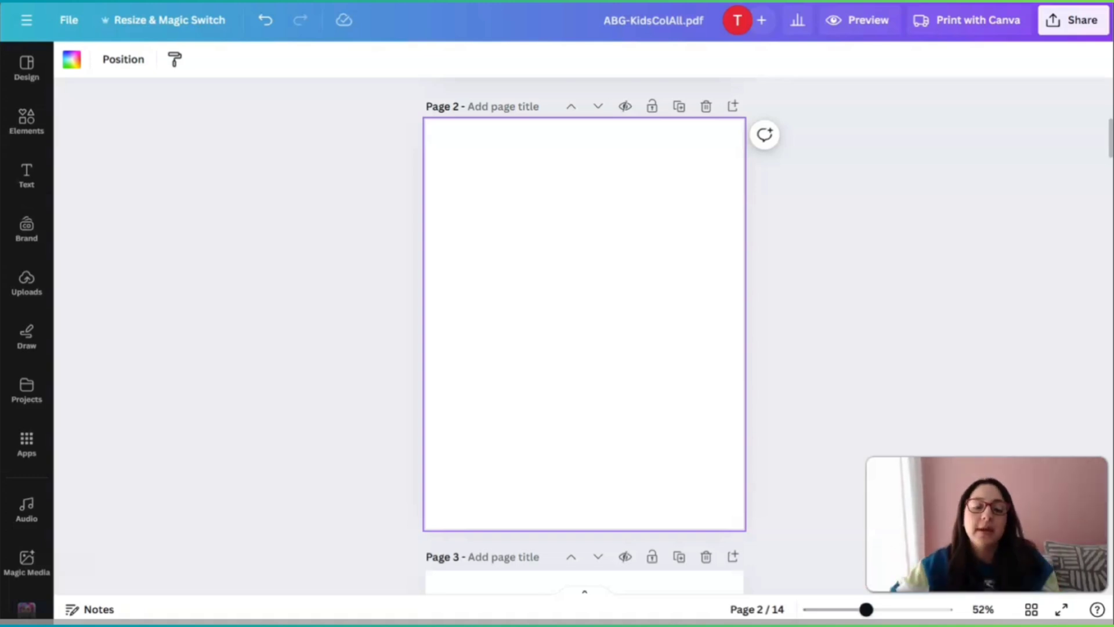
Show all pages in grid view and examine their order, from the blank opening pages to the last drawing.
{"action": "scroll", "coordinate": [568, 284], "scroll_direction": "up", "scroll_amount": 5}
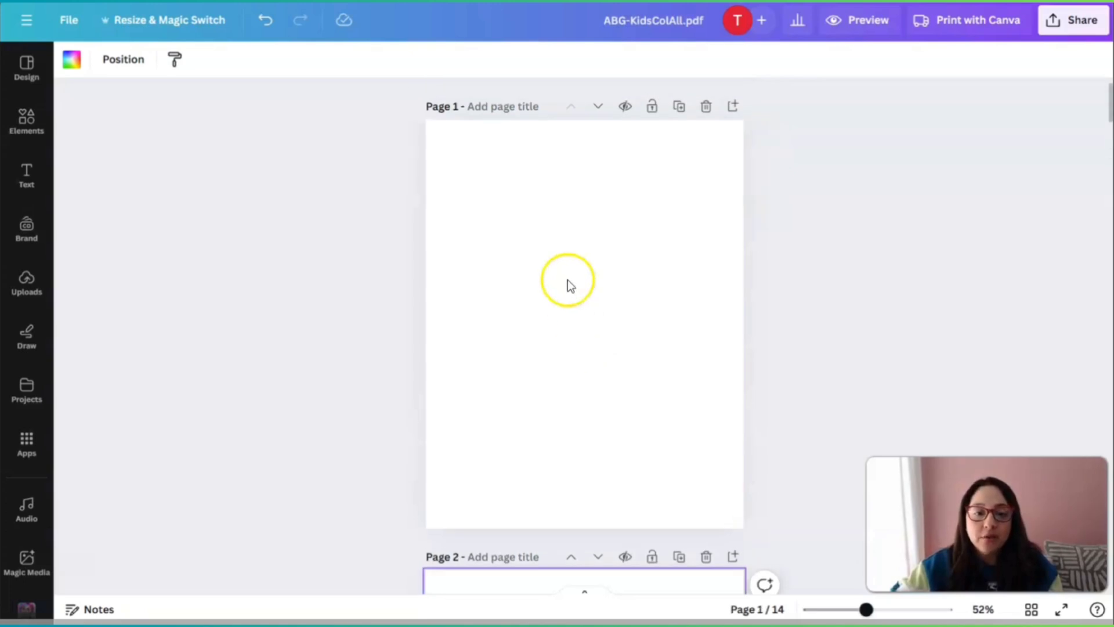
{"action": "scroll", "coordinate": [552, 347], "scroll_direction": "down", "scroll_amount": 5}
{"action": "scroll", "coordinate": [597, 355], "scroll_direction": "up", "scroll_amount": 3}
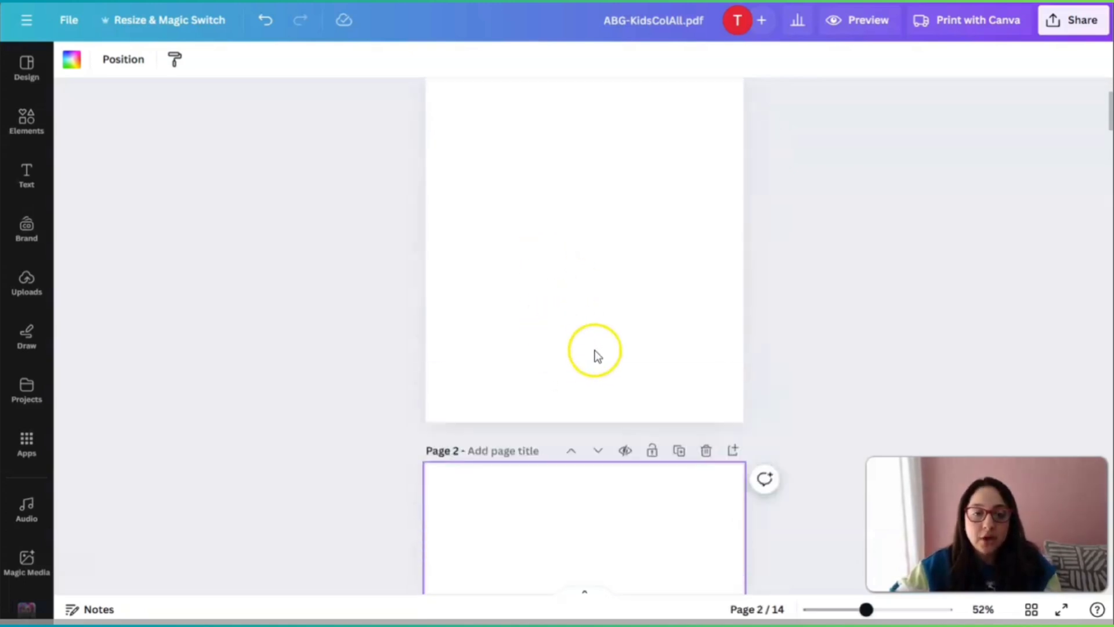
{"action": "left_click", "coordinate": [1030, 609]}
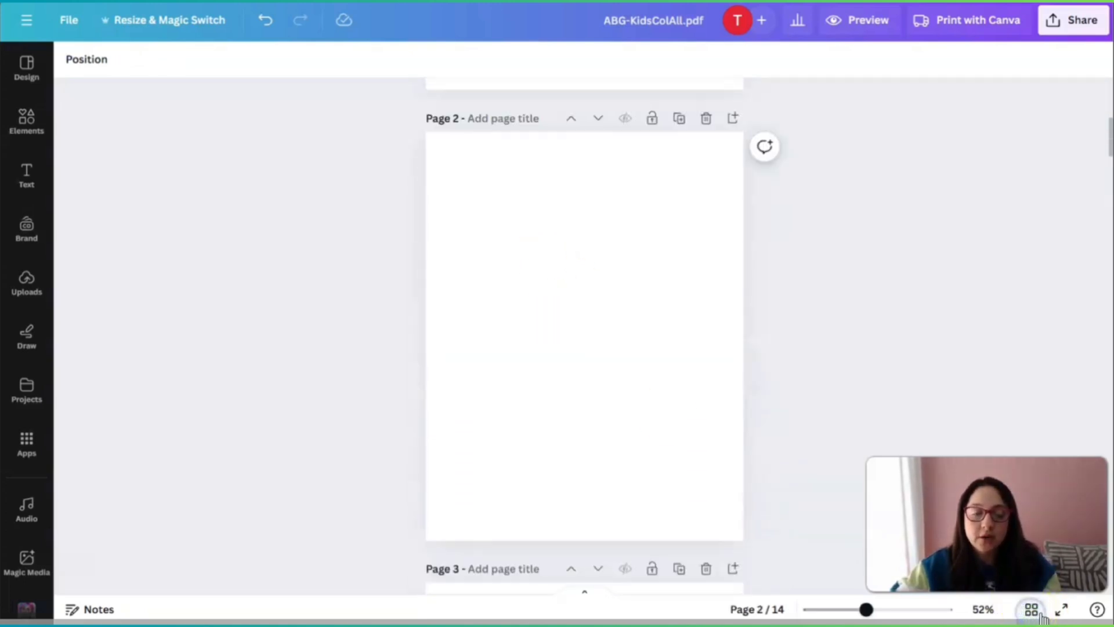
{"action": "left_click", "coordinate": [1031, 610]}
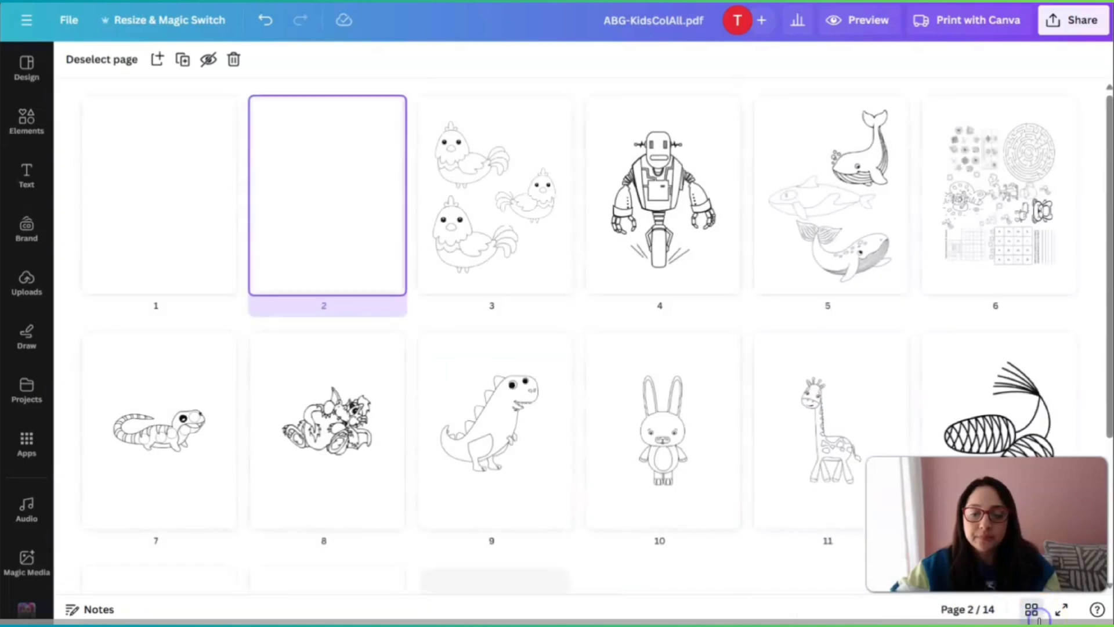
{"action": "scroll", "coordinate": [530, 186], "scroll_direction": "down", "scroll_amount": 3}
{"action": "scroll", "coordinate": [541, 192], "scroll_direction": "up", "scroll_amount": 3}
{"action": "scroll", "coordinate": [540, 222], "scroll_direction": "down", "scroll_amount": 3}
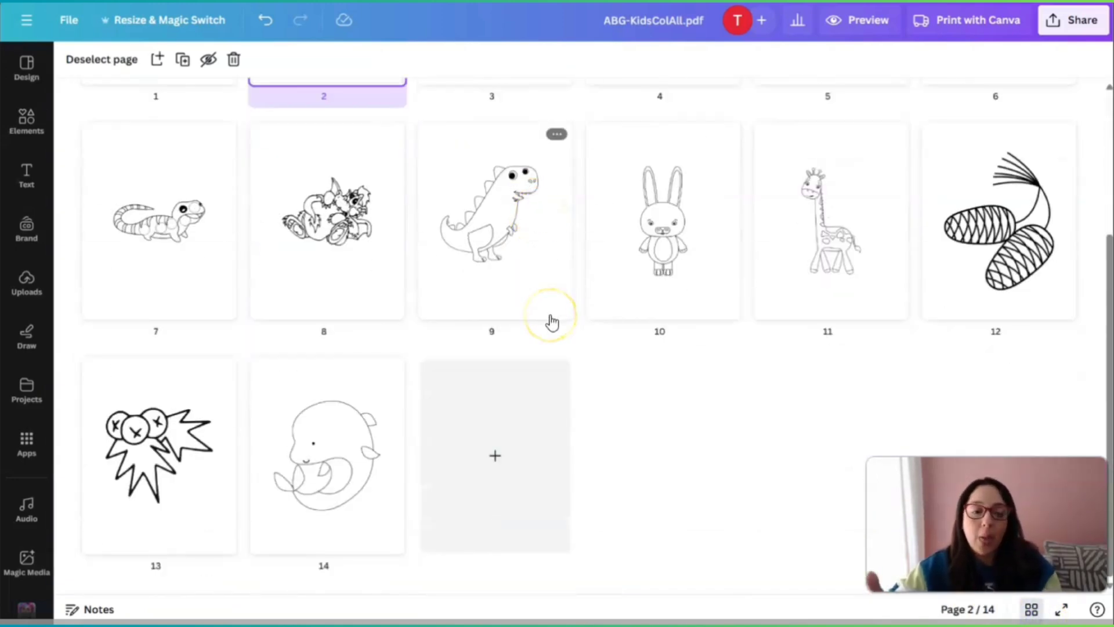
{"action": "scroll", "coordinate": [580, 327], "scroll_direction": "up", "scroll_amount": 2}
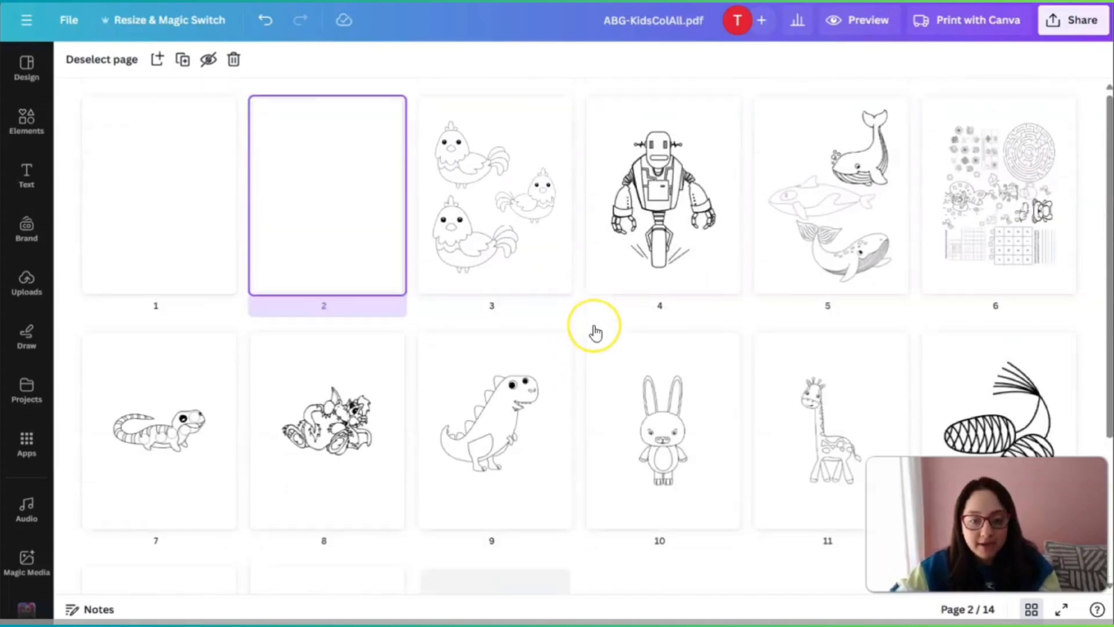
{"action": "scroll", "coordinate": [594, 328], "scroll_direction": "down", "scroll_amount": 2}
{"action": "scroll", "coordinate": [614, 356], "scroll_direction": "up", "scroll_amount": 2}
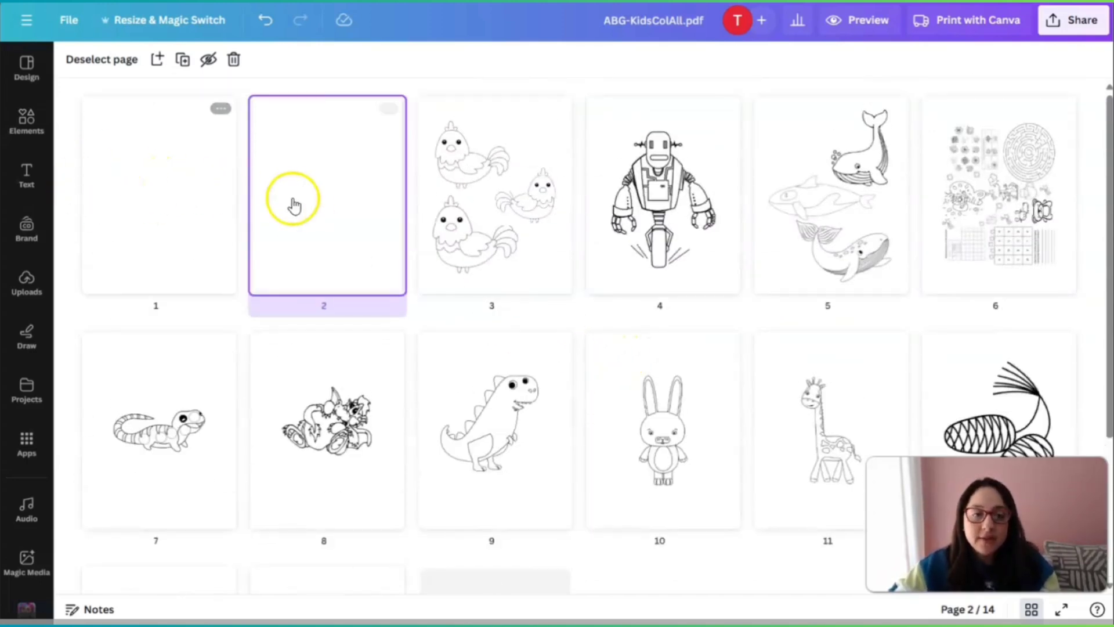
Open page 1 from the grid overview and look through the blank pages, the chickens and the robot.
{"action": "left_click", "coordinate": [147, 166]}
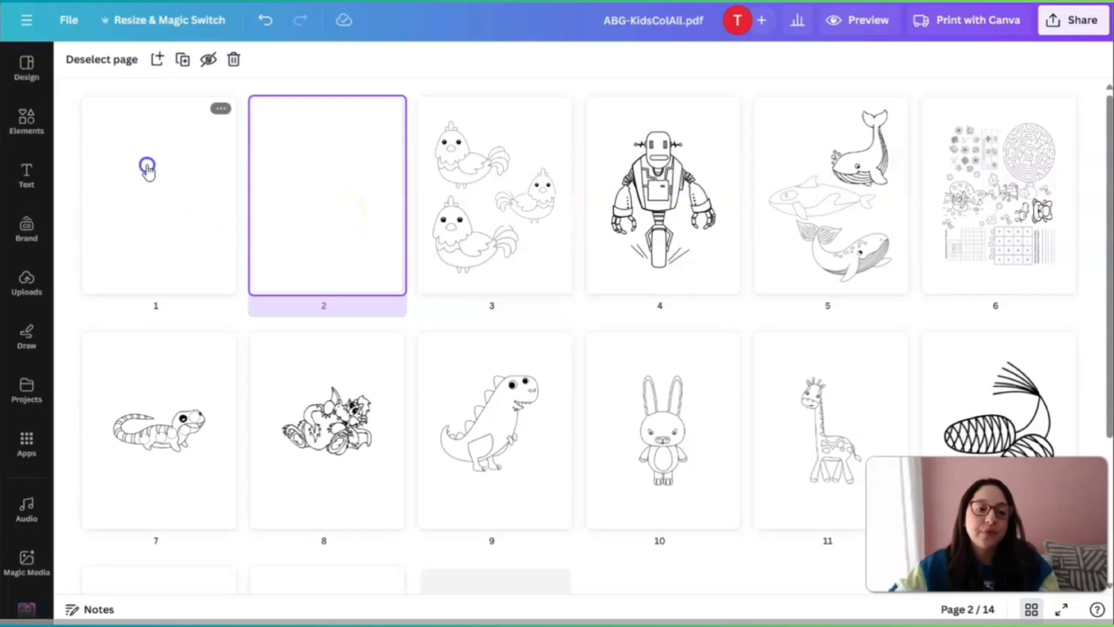
{"action": "left_click", "coordinate": [325, 183]}
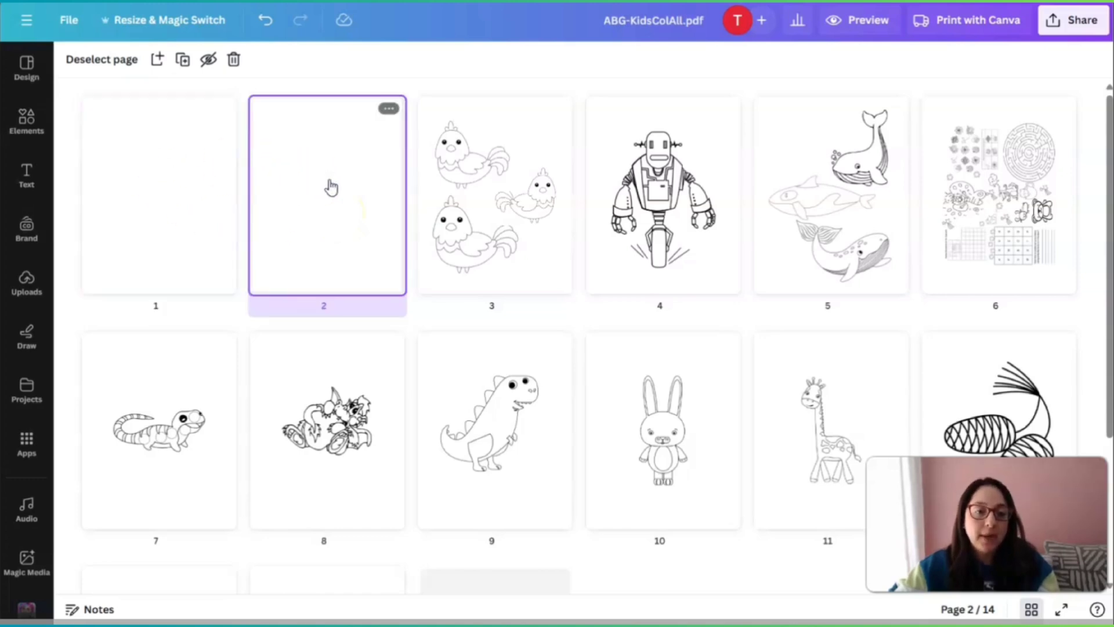
{"action": "double_click", "coordinate": [163, 214]}
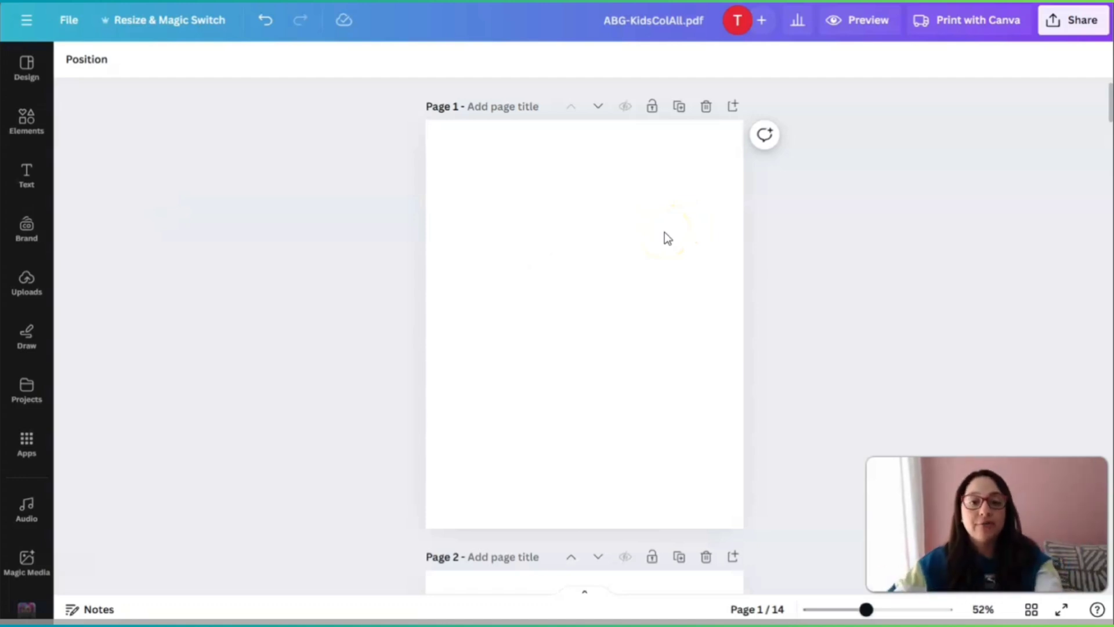
{"action": "scroll", "coordinate": [680, 258], "scroll_direction": "down", "scroll_amount": 7}
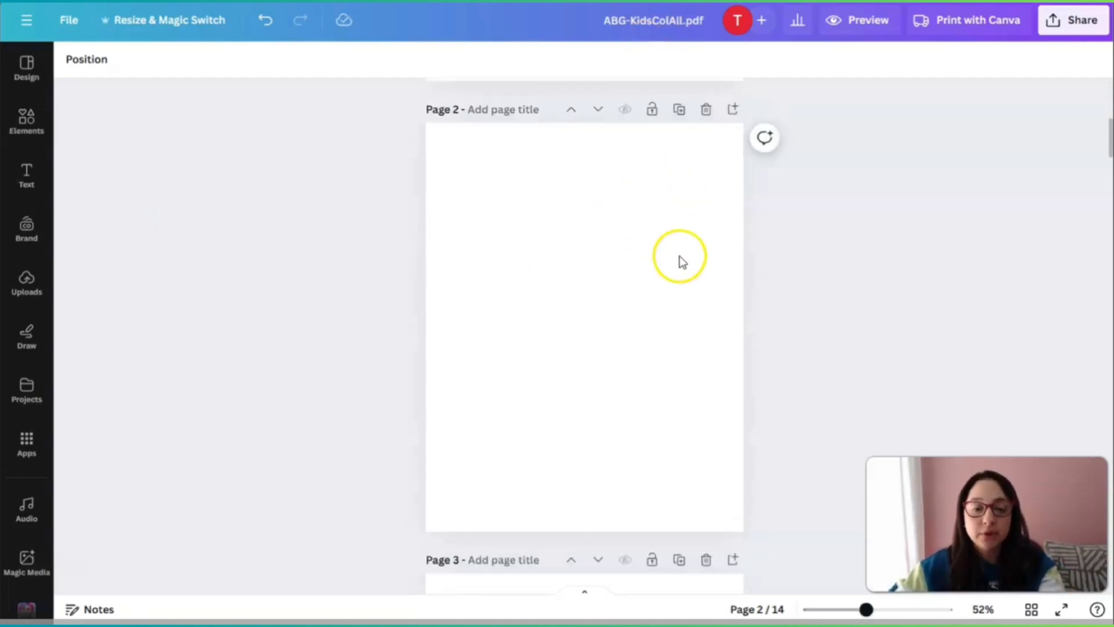
{"action": "scroll", "coordinate": [681, 261], "scroll_direction": "down", "scroll_amount": 10}
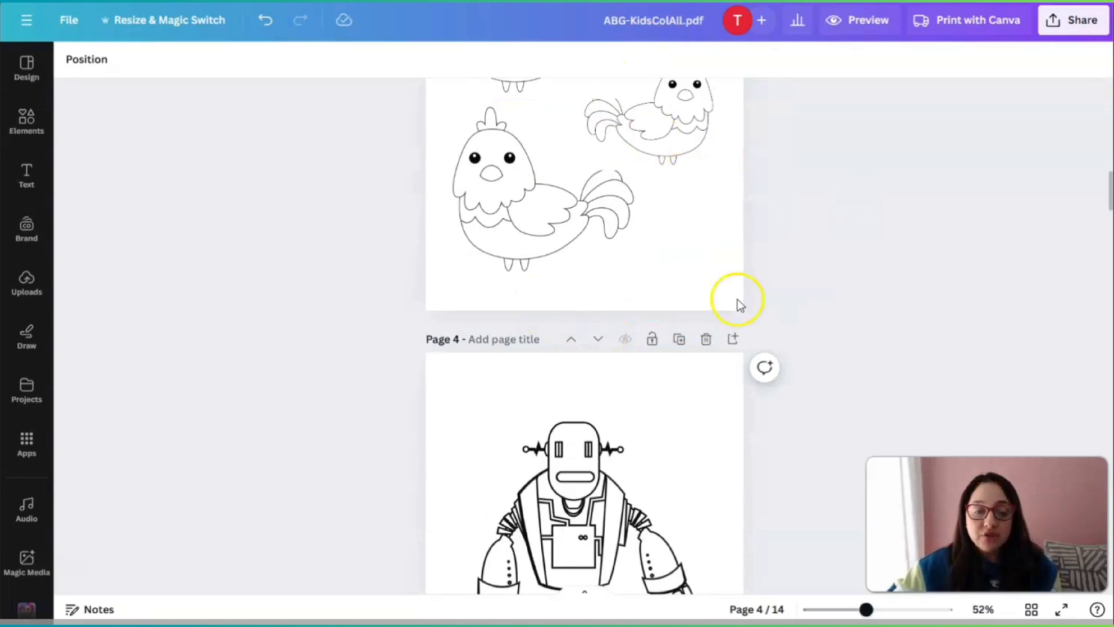
{"action": "scroll", "coordinate": [710, 310], "scroll_direction": "up", "scroll_amount": 3}
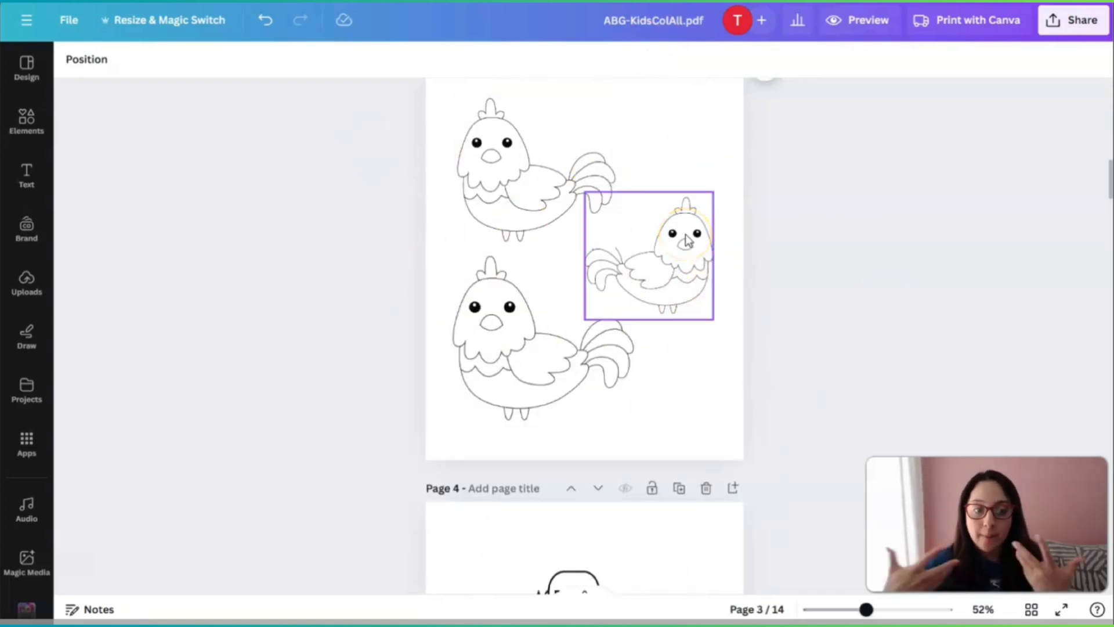
{"action": "scroll", "coordinate": [687, 250], "scroll_direction": "up", "scroll_amount": 15}
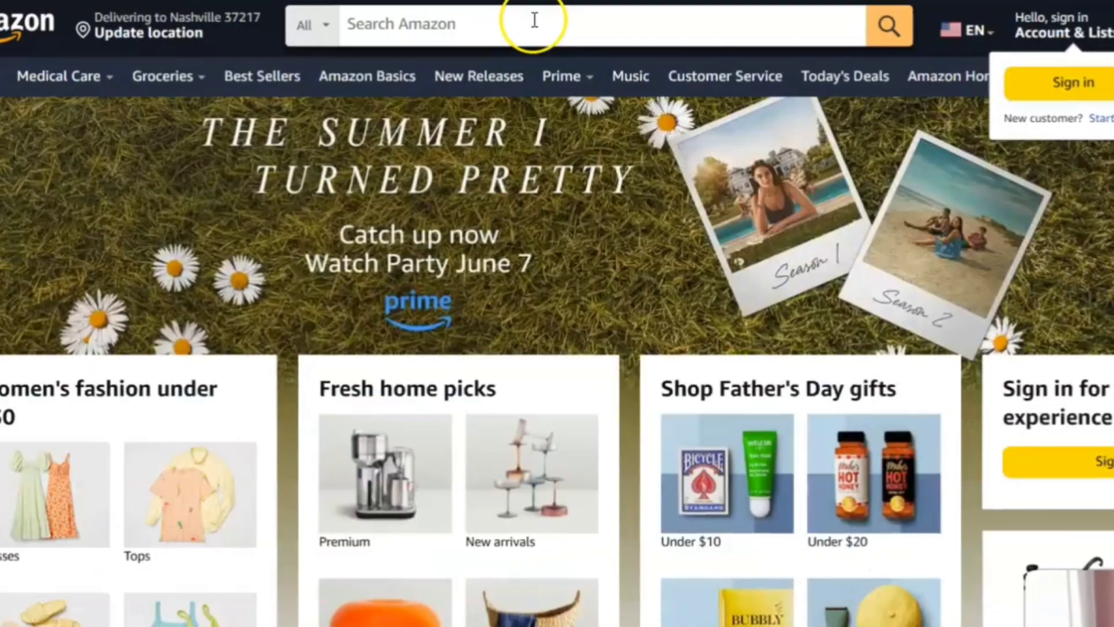
Switch to Amazon and search for "coloring books for kids ages 4-8".
{"action": "left_click", "coordinate": [539, 22]}
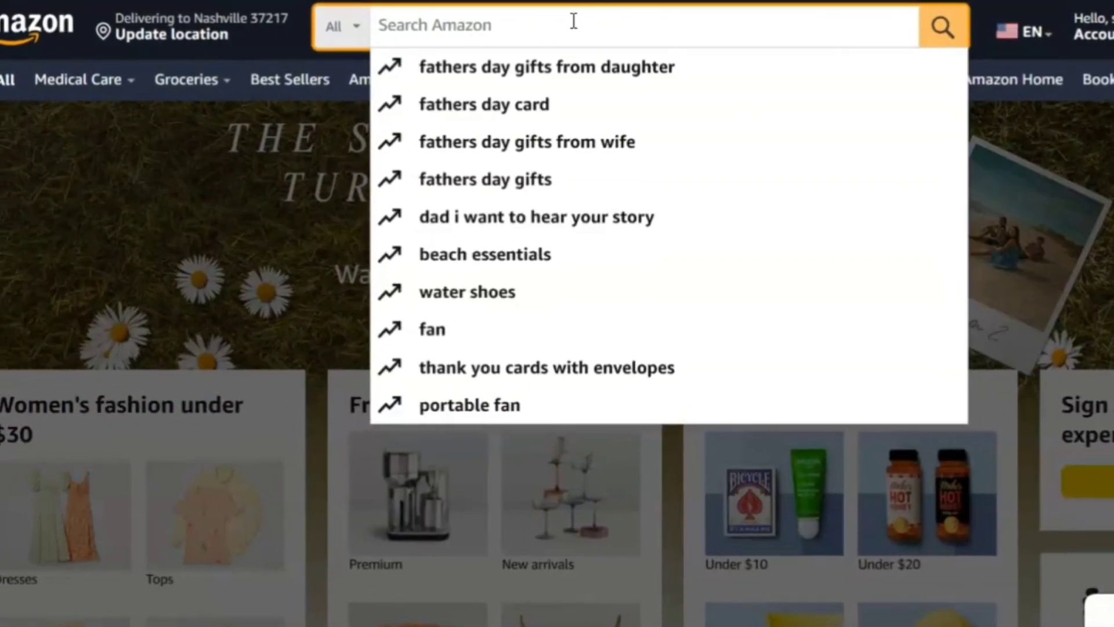
{"action": "type", "text": "coloring books for"}
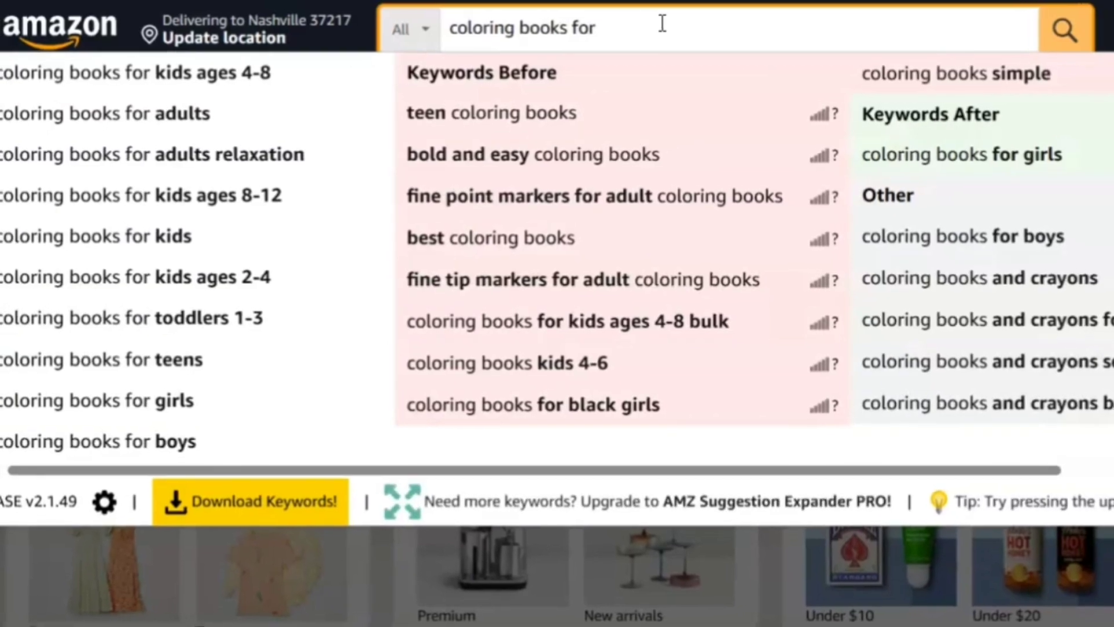
{"action": "left_click", "coordinate": [238, 81]}
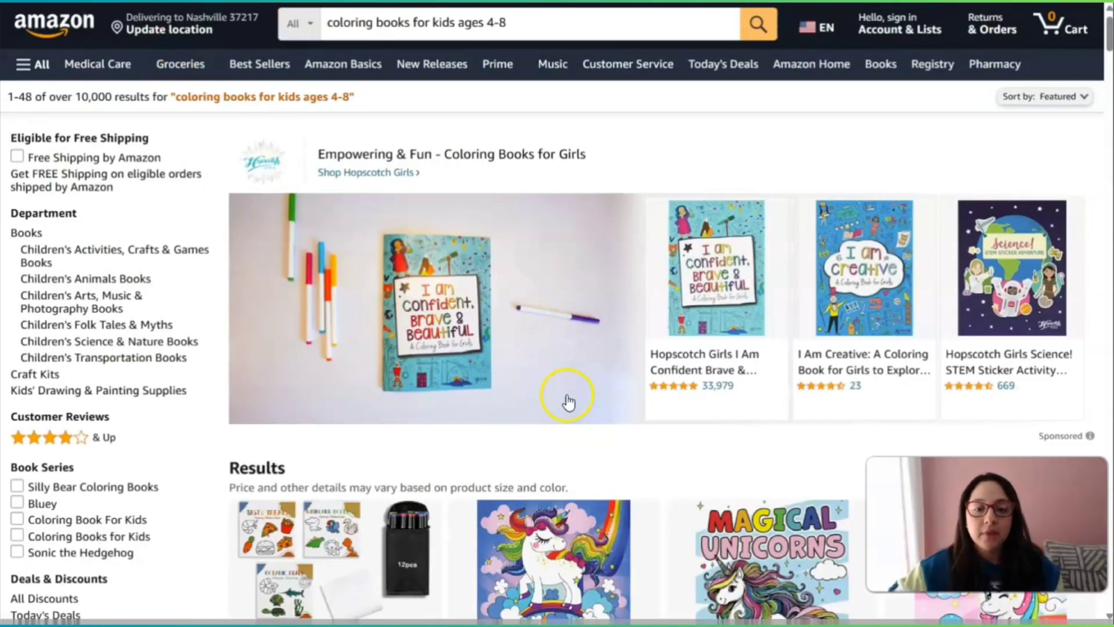
Browse the Amazon coloring book results, examining the cover designs and ratings of the unicorn, mermaid, Bluey and Crayola titles.
{"action": "scroll", "coordinate": [557, 377], "scroll_direction": "down", "scroll_amount": 5}
{"action": "scroll", "coordinate": [603, 399], "scroll_direction": "down", "scroll_amount": 7}
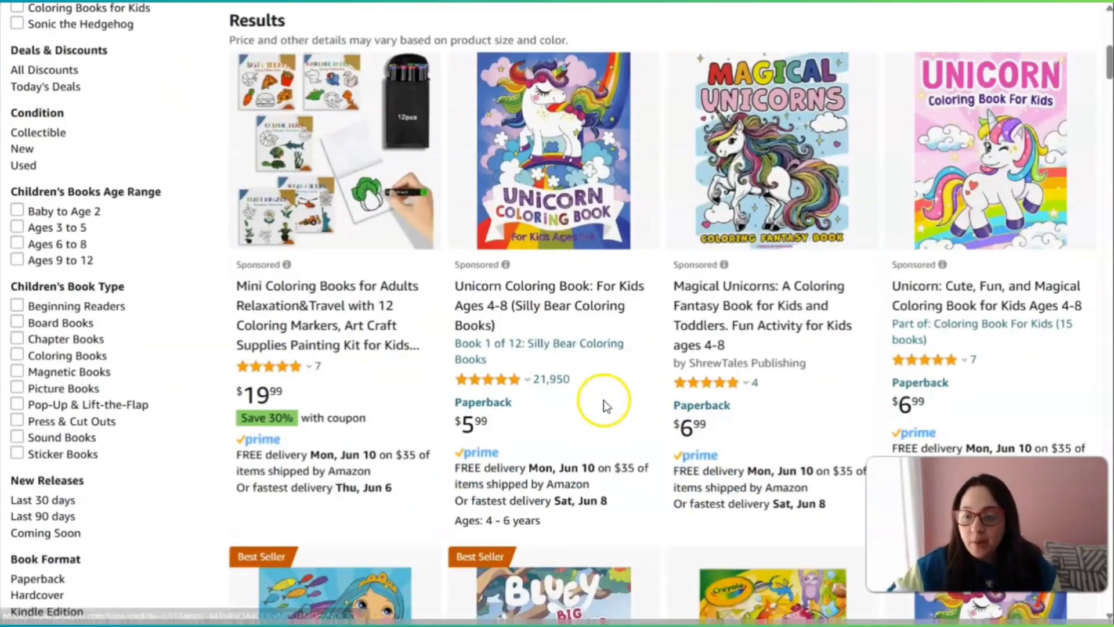
{"action": "scroll", "coordinate": [601, 407], "scroll_direction": "down", "scroll_amount": 4}
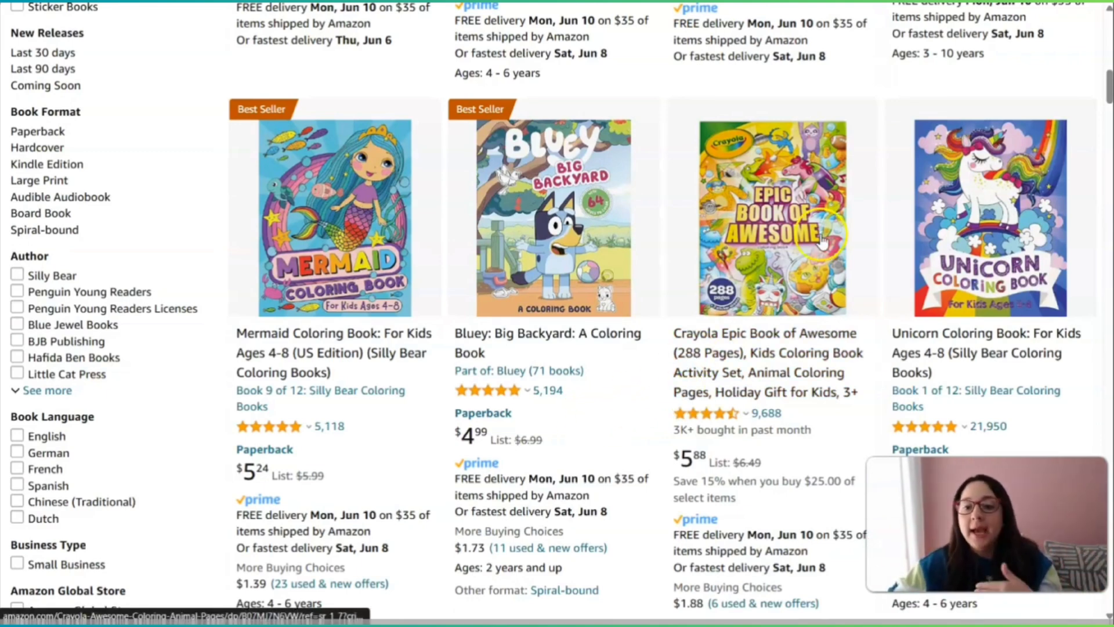
{"action": "left_click", "coordinate": [803, 275]}
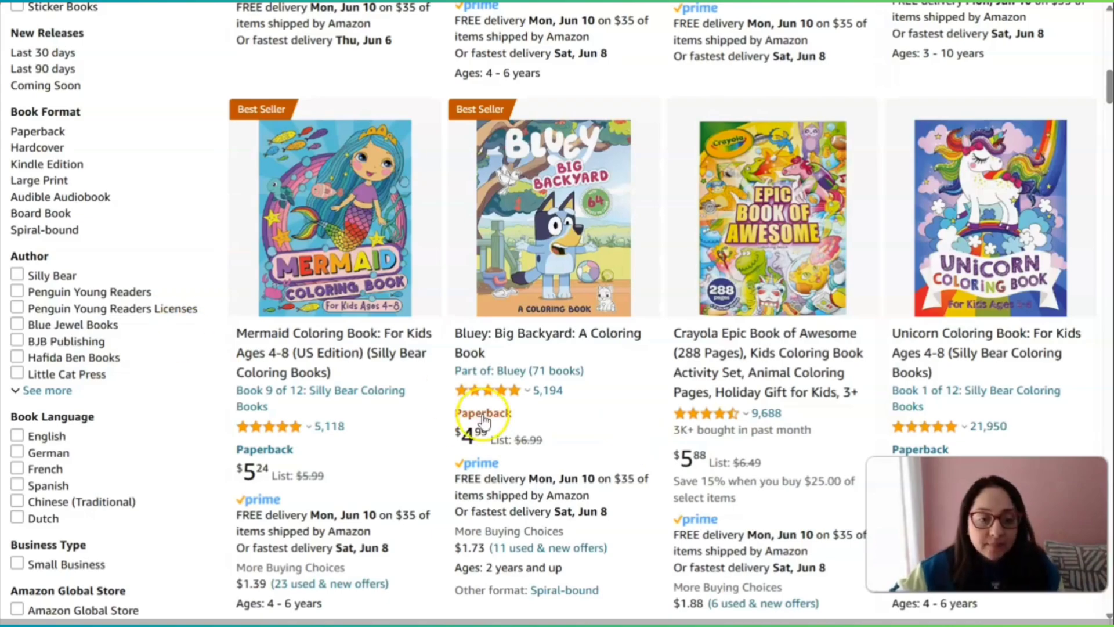
{"action": "mouse_move", "coordinate": [481, 400]}
{"action": "scroll", "coordinate": [576, 391], "scroll_direction": "down", "scroll_amount": 12}
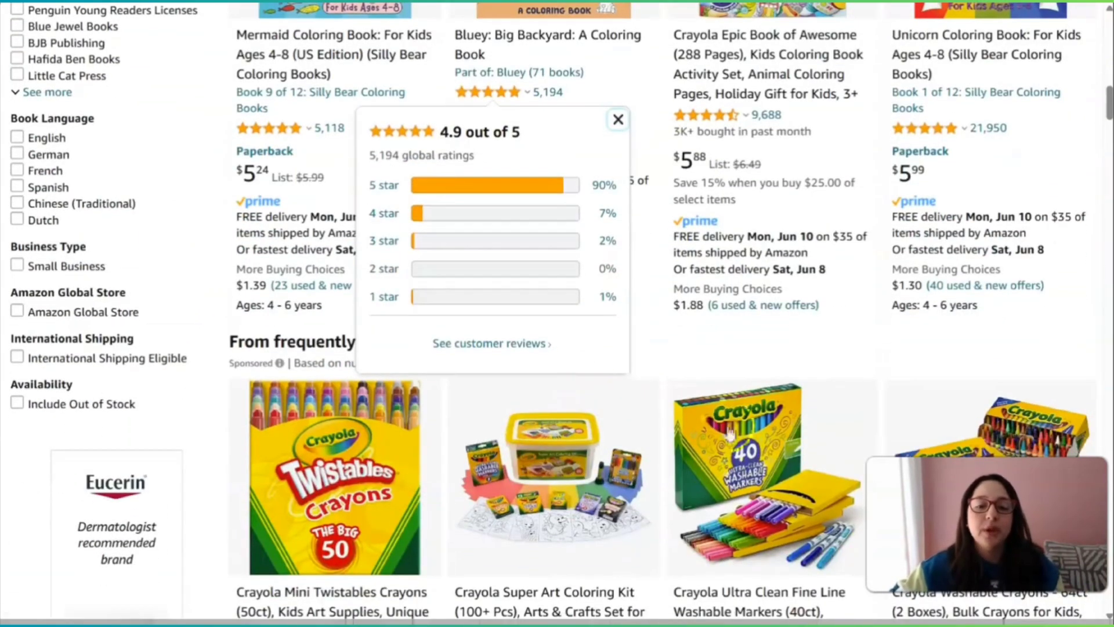
Find and open the "50 Animals Coloring Book & Fun Facts" listing and inspect its cover up close.
{"action": "scroll", "coordinate": [688, 406], "scroll_direction": "down", "scroll_amount": 9}
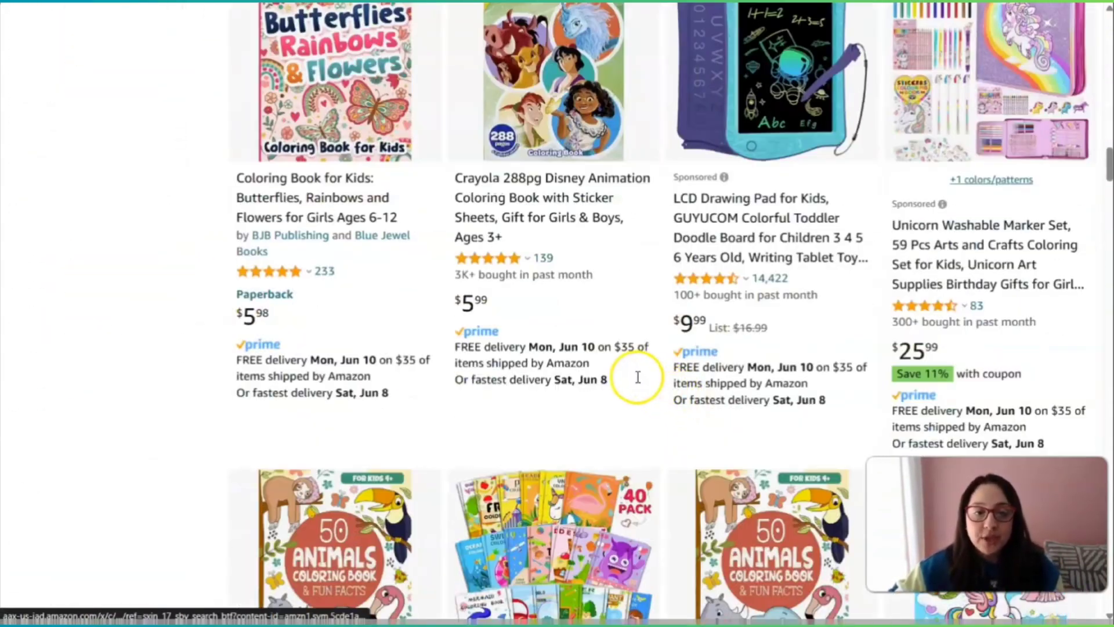
{"action": "scroll", "coordinate": [626, 376], "scroll_direction": "down", "scroll_amount": 5}
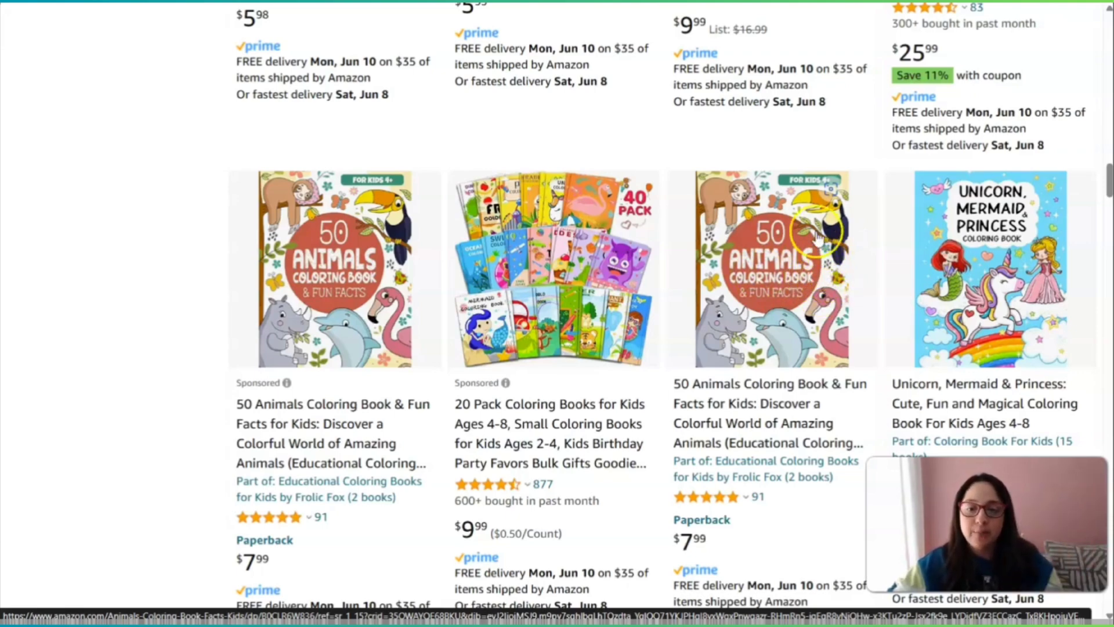
{"action": "left_click", "coordinate": [793, 285]}
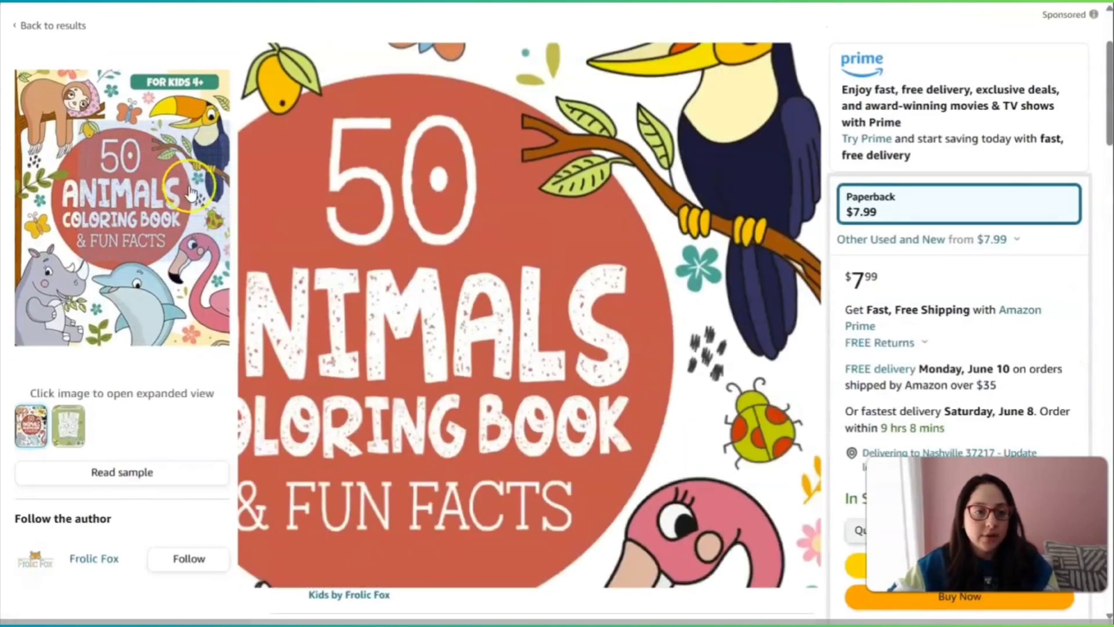
{"action": "left_click", "coordinate": [158, 196]}
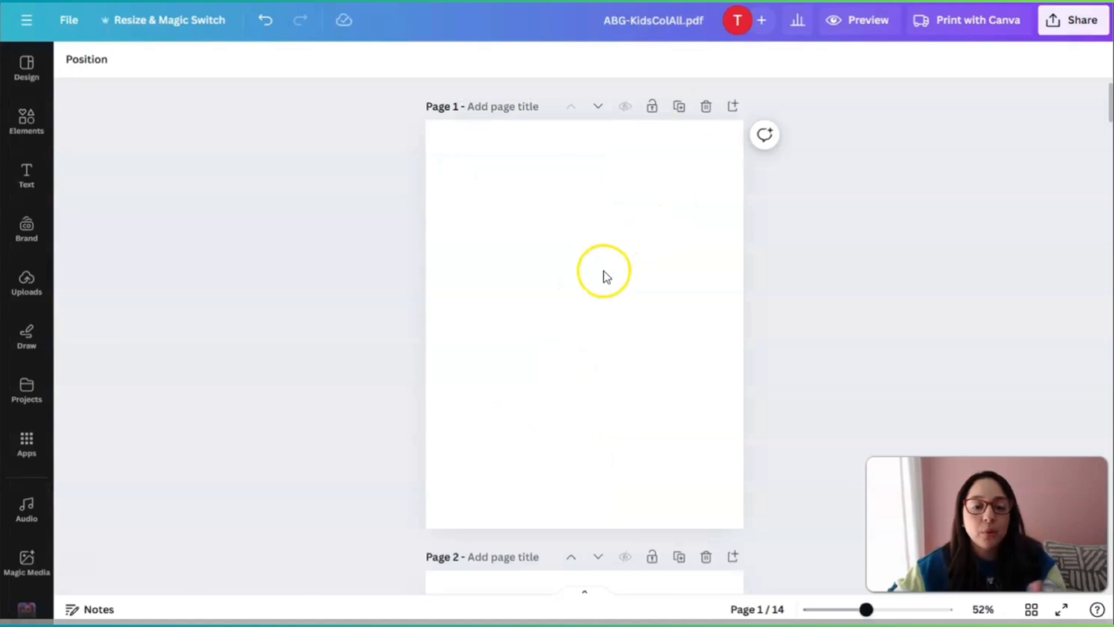
Switch to the Canva design, select the blank page 1 and search the elements for "shapes".
{"action": "left_click", "coordinate": [598, 286]}
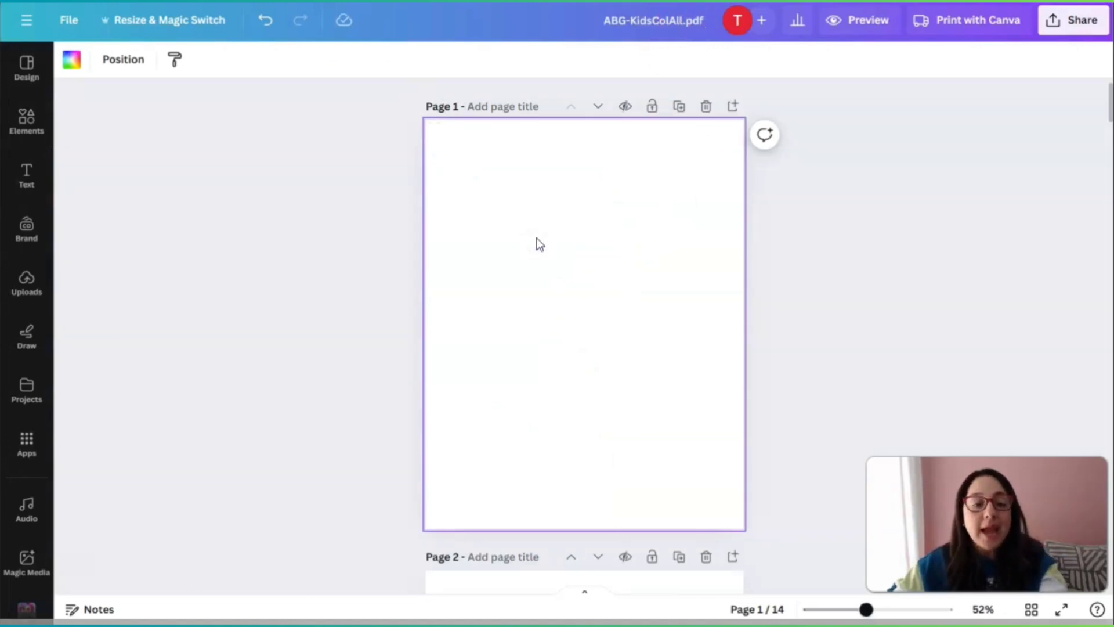
{"action": "left_click", "coordinate": [26, 131]}
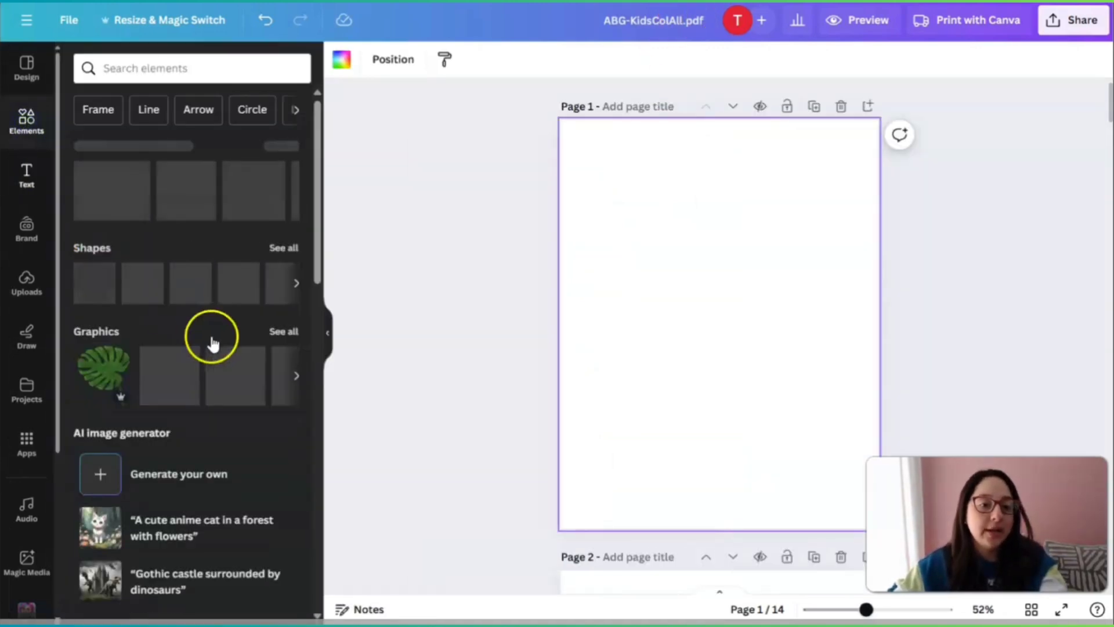
{"action": "left_click", "coordinate": [126, 70]}
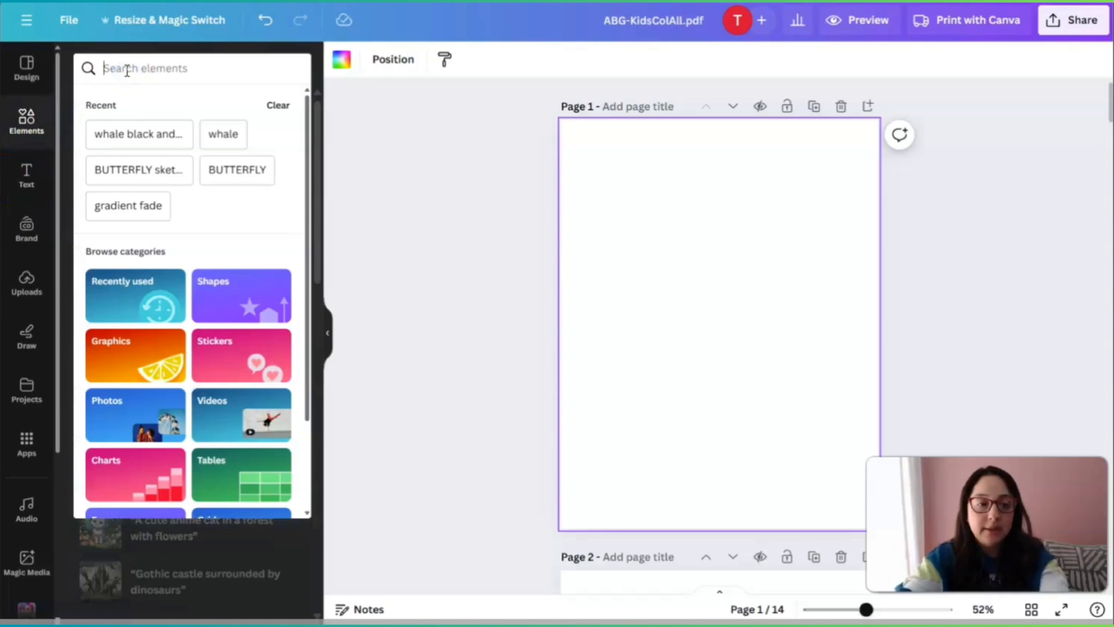
{"action": "left_click", "coordinate": [46, 122]}
{"action": "left_click", "coordinate": [287, 109]}
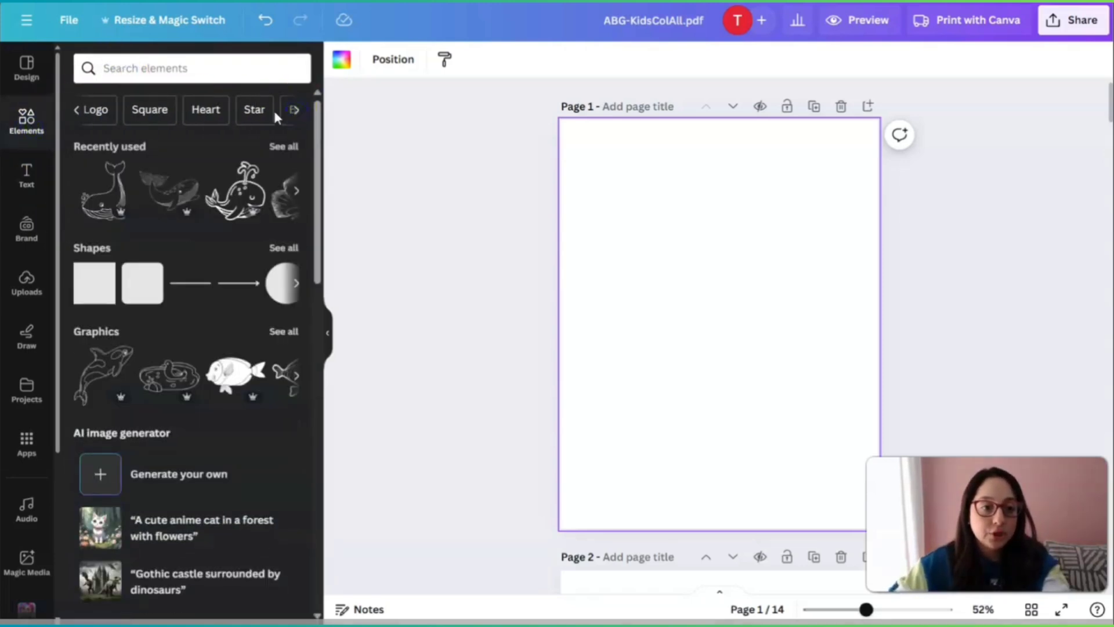
{"action": "left_click", "coordinate": [162, 68]}
{"action": "type", "text": "sha["}
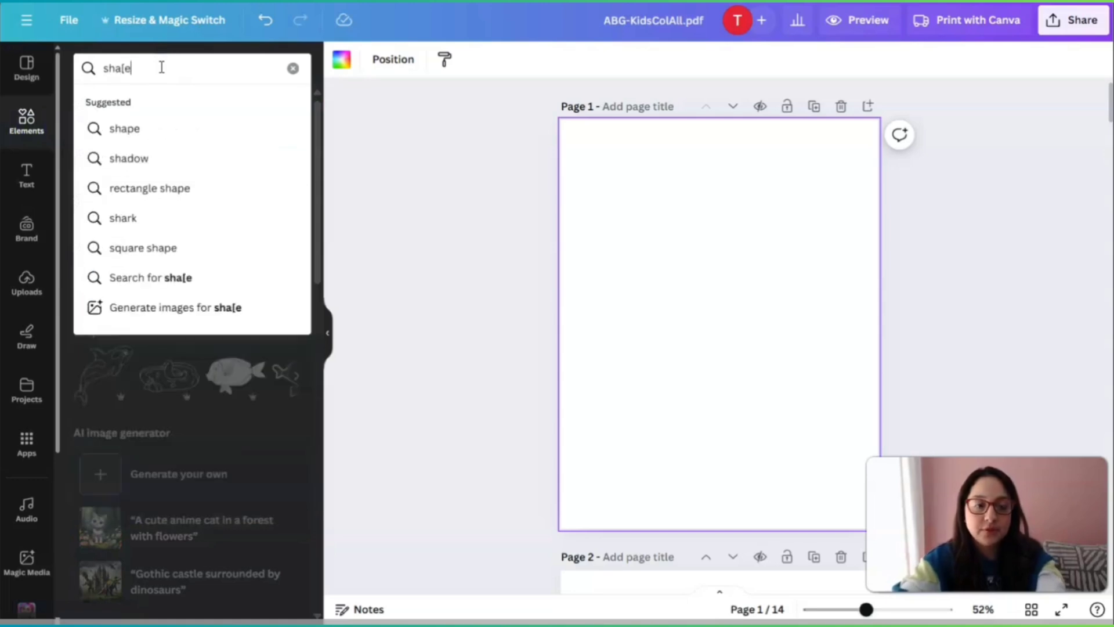
{"action": "key", "text": "BackSpace"}
{"action": "type", "text": "pes"}
{"action": "key", "text": "Return"}
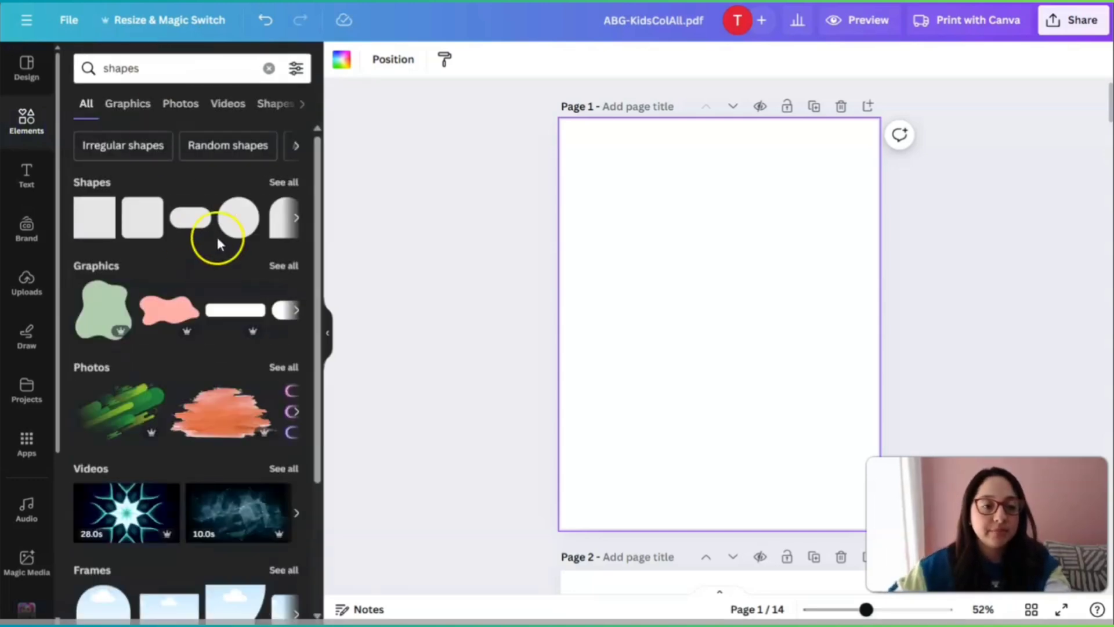
Add a block shape with pointed upper and lower edges to the middle of page 1 and fill it yellow.
{"action": "left_click", "coordinate": [288, 182]}
{"action": "left_click", "coordinate": [156, 378]}
{"action": "left_click_drag", "start_coordinate": [828, 229], "coordinate": [824, 205]}
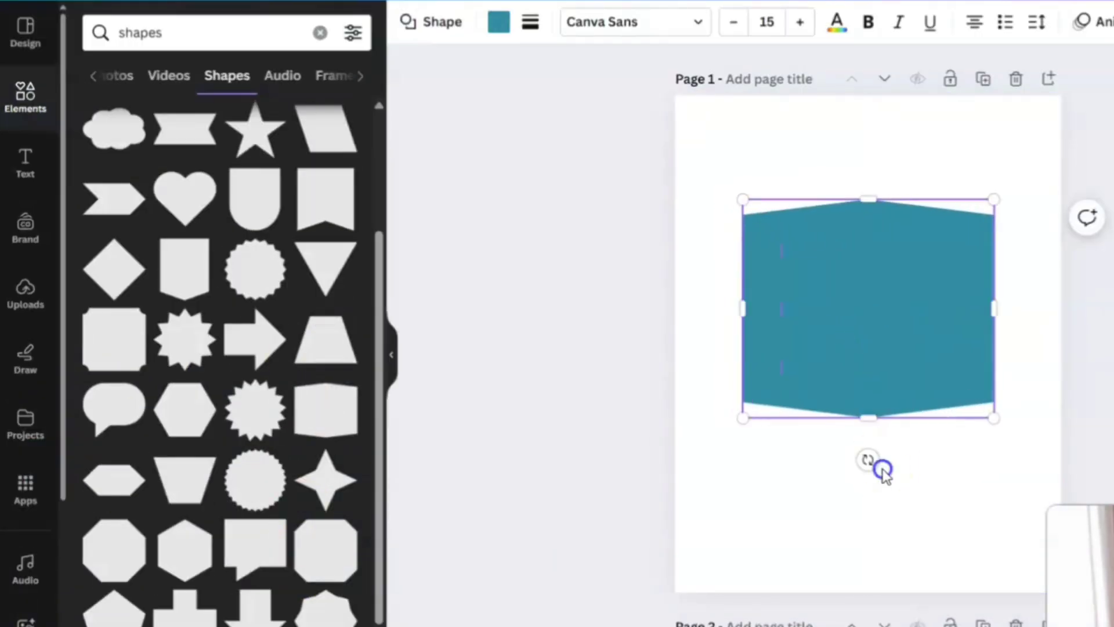
{"action": "left_click", "coordinate": [416, 60]}
{"action": "left_click", "coordinate": [242, 492]}
Search the graphics for "dinosaurs" and place the green dinosaur with sunglasses in the lower left of the cover.
{"action": "left_click", "coordinate": [25, 96]}
{"action": "left_click", "coordinate": [246, 33]}
{"action": "type", "text": "dinosaurs"}
{"action": "key", "text": "Return"}
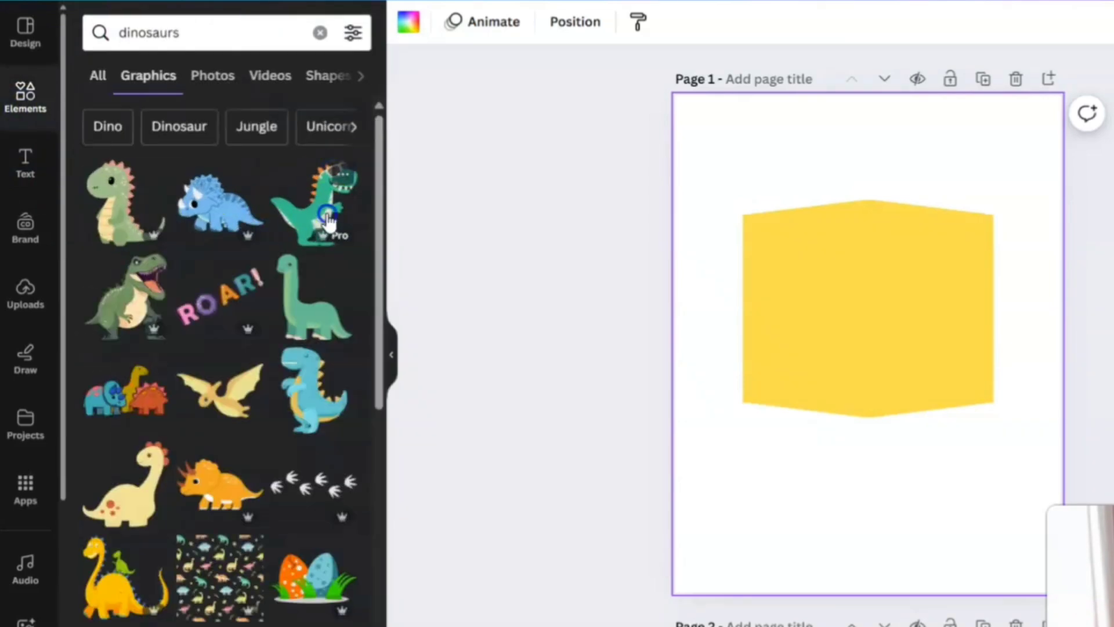
{"action": "left_click_drag", "start_coordinate": [323, 211], "coordinate": [785, 516]}
Search for "tree", place a large bright green tree along the cover's right edge and send it to the back.
{"action": "triple_click", "coordinate": [229, 33]}
{"action": "type", "text": "tree"}
{"action": "key", "text": "Return"}
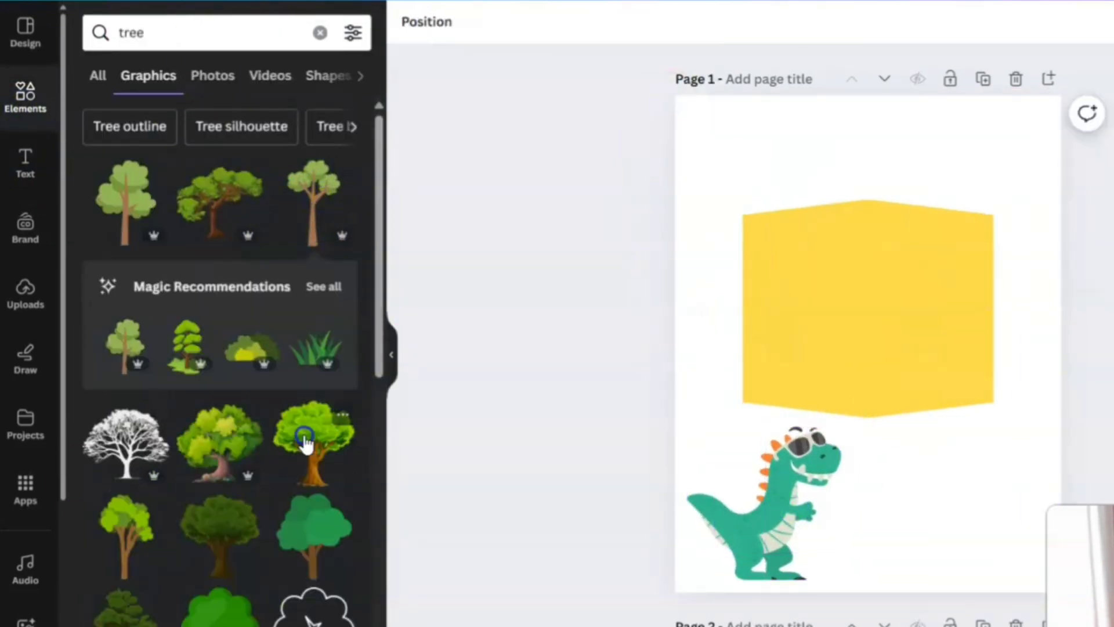
{"action": "left_click_drag", "start_coordinate": [303, 443], "coordinate": [1066, 341]}
{"action": "left_click", "coordinate": [740, 21]}
{"action": "left_click", "coordinate": [281, 104]}
Add a second large tree behind the yellow shape at the cover's left edge and move the dinosaur to the lower right corner.
{"action": "left_click", "coordinate": [25, 96]}
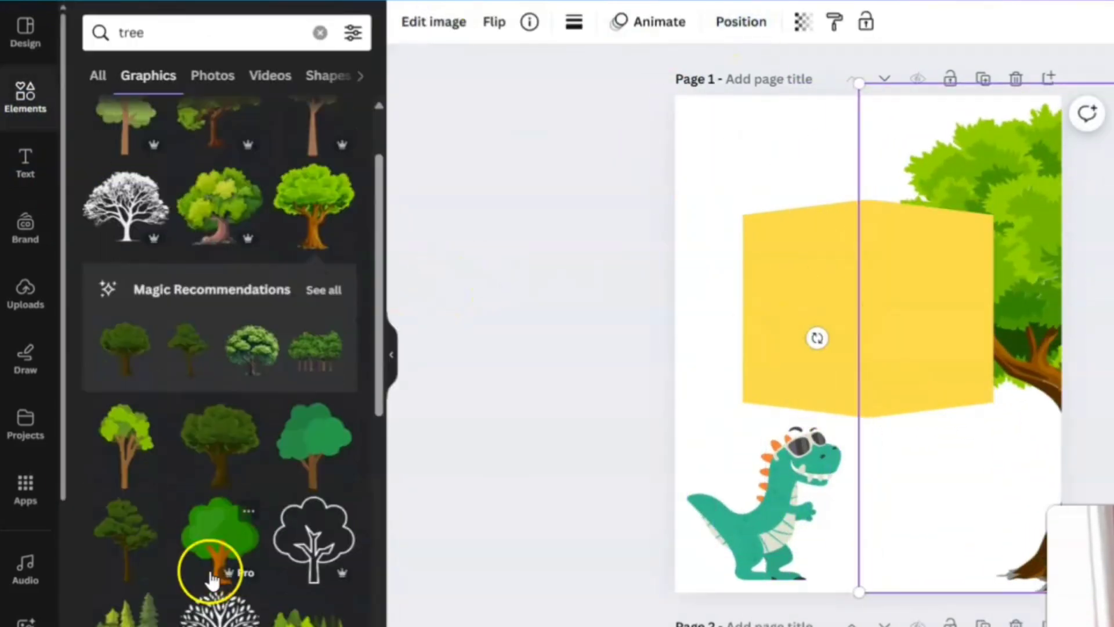
{"action": "left_click", "coordinate": [124, 194]}
{"action": "left_click_drag", "start_coordinate": [870, 342], "coordinate": [662, 365]}
{"action": "left_click", "coordinate": [741, 22]}
{"action": "left_click", "coordinate": [280, 104]}
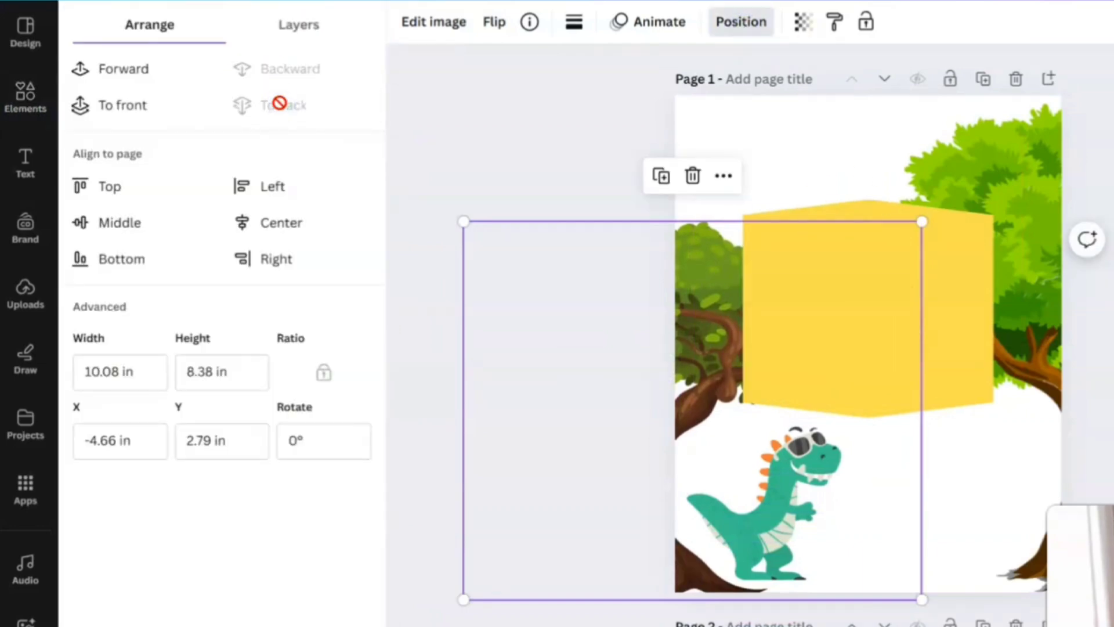
{"action": "left_click_drag", "start_coordinate": [813, 505], "coordinate": [999, 503]}
Search for "lizards" and place a tilted green lizard graphic in the cover's upper left corner.
{"action": "left_click", "coordinate": [25, 96]}
{"action": "triple_click", "coordinate": [229, 33]}
{"action": "type", "text": "lizards"}
{"action": "key", "text": "Return"}
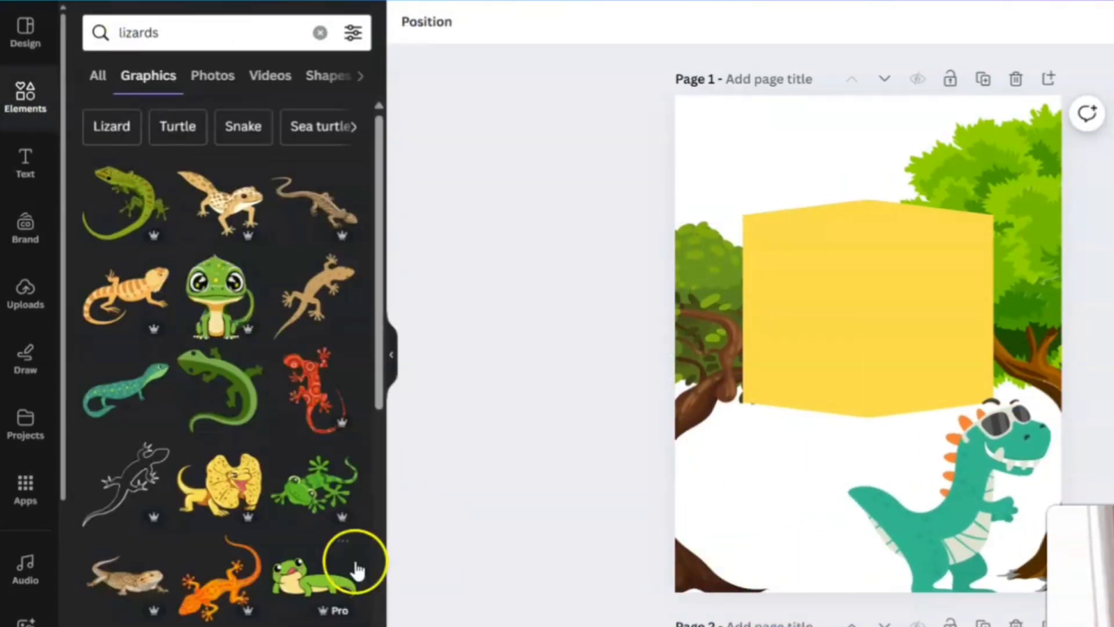
{"action": "left_click_drag", "start_coordinate": [348, 571], "coordinate": [780, 173]}
{"action": "left_click_drag", "start_coordinate": [752, 232], "coordinate": [890, 181]}
Search for "robot" and place a small blue robot graphic below the yellow shape.
{"action": "left_click", "coordinate": [319, 32]}
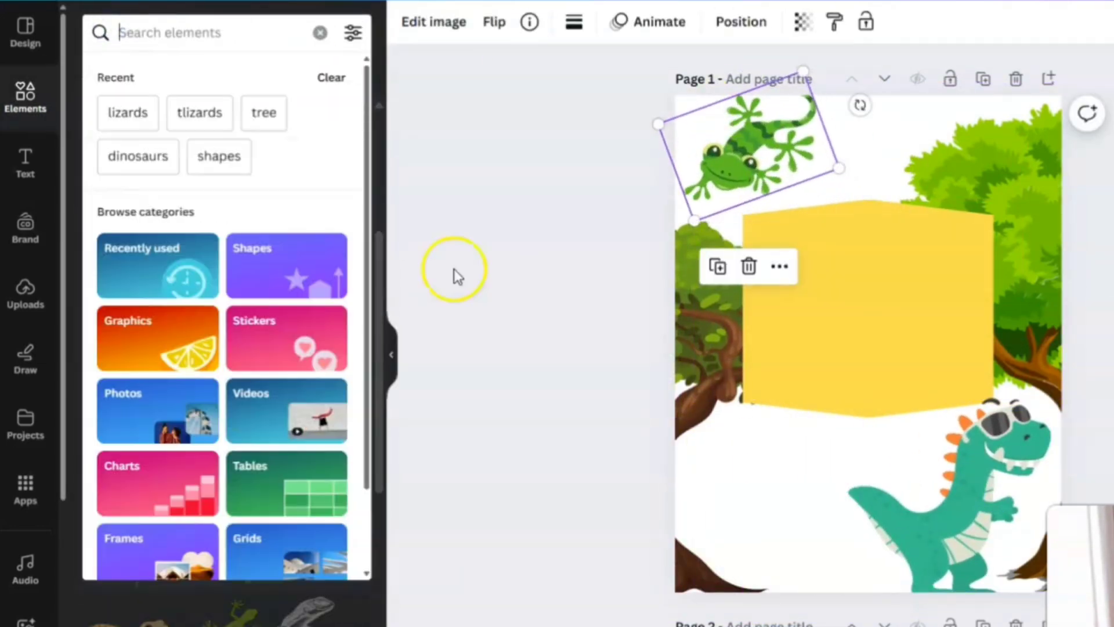
{"action": "left_click", "coordinate": [243, 32]}
{"action": "type", "text": "robot"}
{"action": "key", "text": "Return"}
{"action": "left_click_drag", "start_coordinate": [219, 203], "coordinate": [788, 464]}
{"action": "scroll", "coordinate": [870, 504], "scroll_direction": "down", "scroll_amount": 5}
{"action": "left_click", "coordinate": [870, 505]}
Search for "hen", place the hen with spread wings in the cover's lower left corner and shift the robot up beside it.
{"action": "triple_click", "coordinate": [229, 32]}
{"action": "type", "text": "hen"}
{"action": "key", "text": "Return"}
{"action": "scroll", "coordinate": [870, 348], "scroll_direction": "up", "scroll_amount": 3}
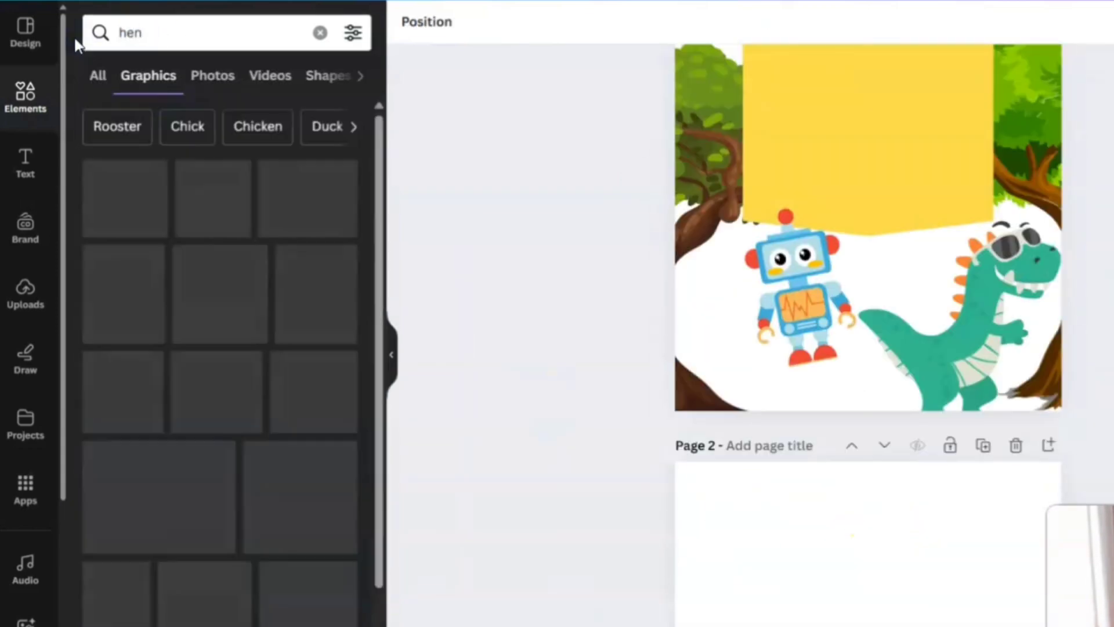
{"action": "left_click_drag", "start_coordinate": [220, 391], "coordinate": [721, 348]}
{"action": "left_click", "coordinate": [795, 308]}
{"action": "left_click_drag", "start_coordinate": [795, 308], "coordinate": [820, 279]}
{"action": "left_click", "coordinate": [855, 385]}
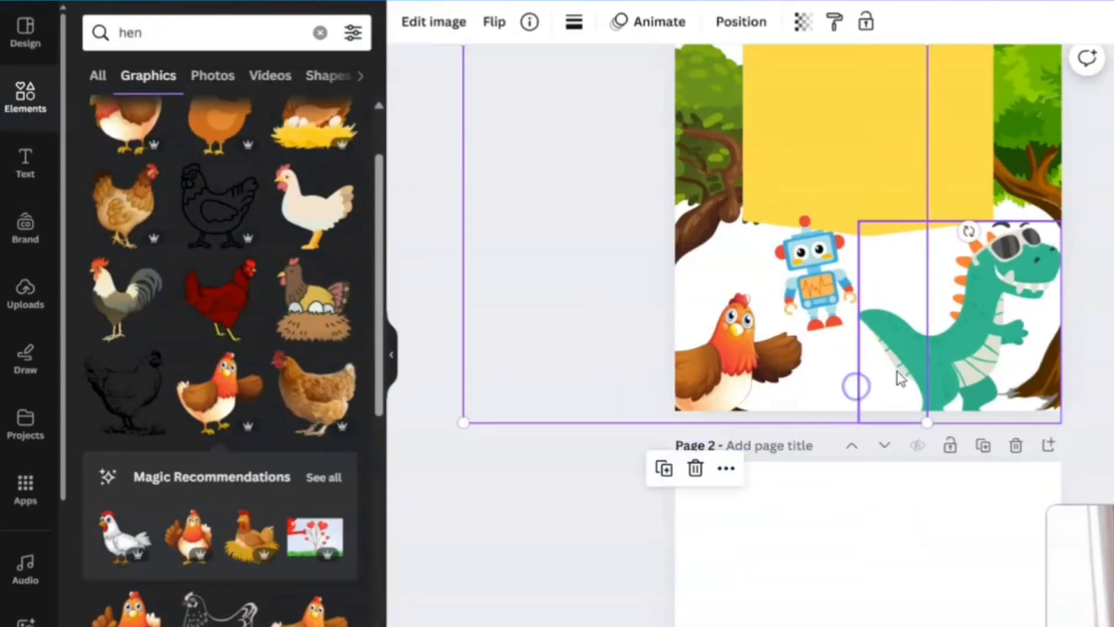
Search for "dragon", place the orange dragon in the cover's upper right corner and shift the lizard to the upper middle.
{"action": "left_click", "coordinate": [320, 32]}
{"action": "scroll", "coordinate": [999, 336], "scroll_direction": "down", "scroll_amount": 20}
{"action": "scroll", "coordinate": [999, 336], "scroll_direction": "up", "scroll_amount": 3}
{"action": "left_click", "coordinate": [174, 32]}
{"action": "type", "text": "dragon"}
{"action": "key", "text": "Return"}
{"action": "scroll", "coordinate": [273, 515], "scroll_direction": "down", "scroll_amount": 10}
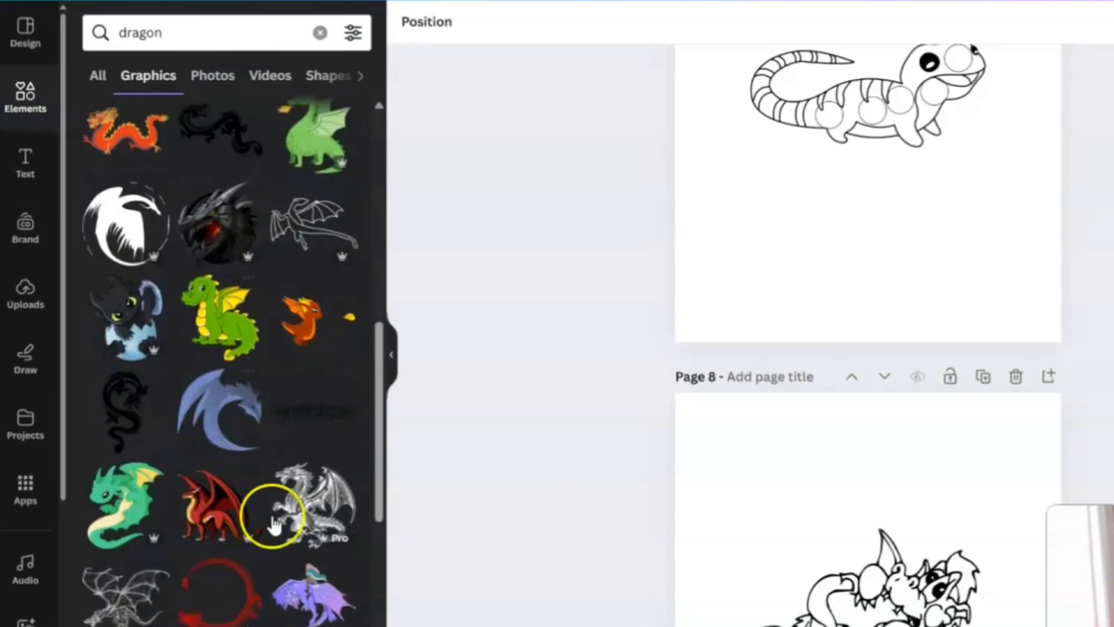
{"action": "scroll", "coordinate": [876, 522], "scroll_direction": "up", "scroll_amount": 15}
{"action": "left_click_drag", "start_coordinate": [209, 536], "coordinate": [1015, 155]}
{"action": "scroll", "coordinate": [969, 310], "scroll_direction": "up", "scroll_amount": 5}
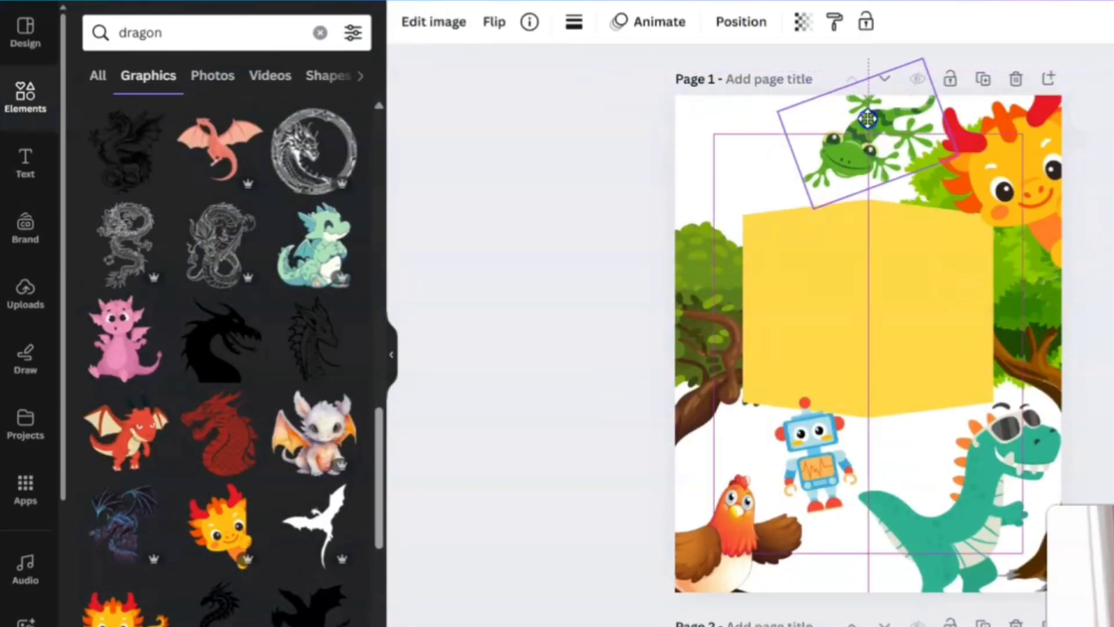
Search for "bunny" and place the waving white bunny at the cover's lower edge between the hen and the dinosaur.
{"action": "left_click", "coordinate": [105, 18]}
{"action": "type", "text": "bunny"}
{"action": "key", "text": "Return"}
{"action": "left_click_drag", "start_coordinate": [294, 211], "coordinate": [833, 559]}
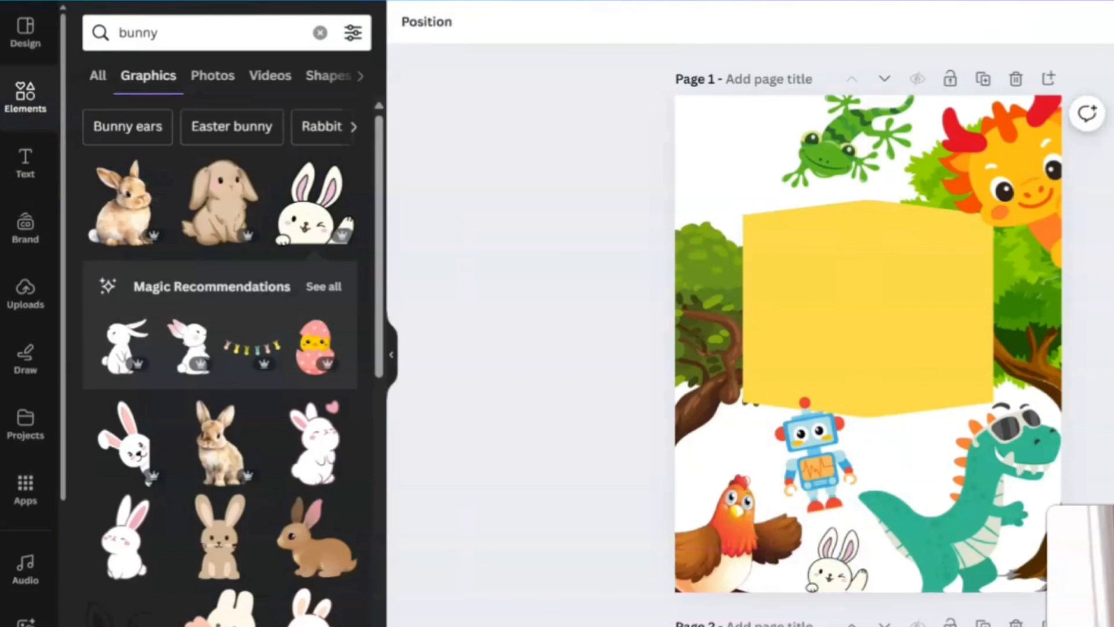
Search for "horse" and place a small rearing brown horse, facing right, in the cover's upper left corner.
{"action": "left_click", "coordinate": [128, 33]}
{"action": "type", "text": "horse"}
{"action": "key", "text": "Return"}
{"action": "left_click_drag", "start_coordinate": [311, 203], "coordinate": [651, 109]}
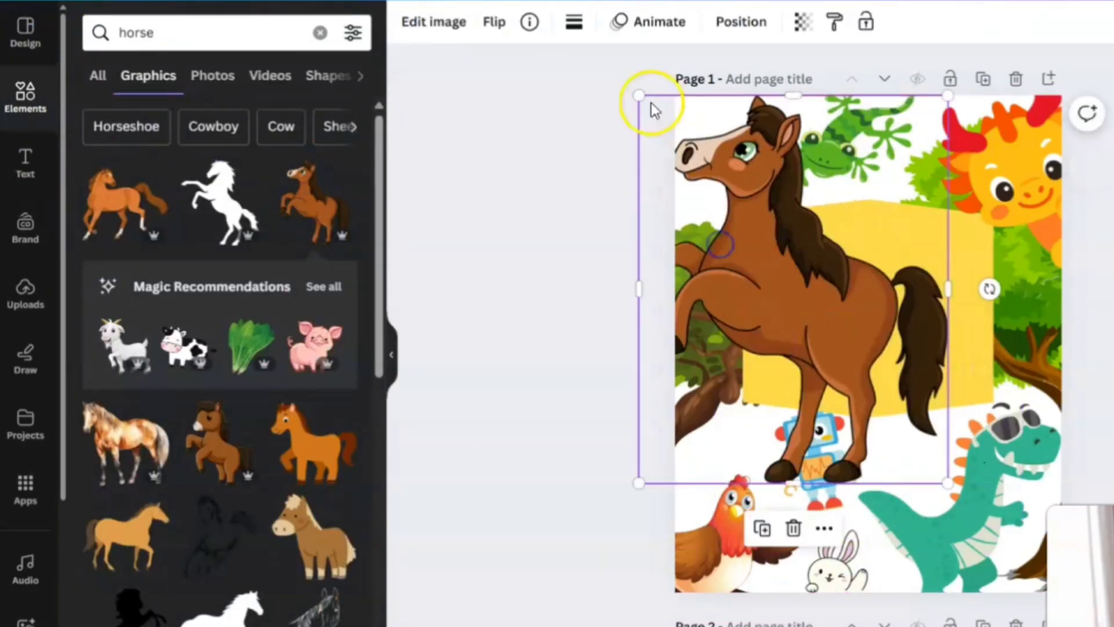
{"action": "left_click_drag", "start_coordinate": [805, 250], "coordinate": [765, 206]}
Replace the robot on the cover with a small pink pig graphic below the yellow shape.
{"action": "left_click", "coordinate": [810, 458]}
{"action": "left_click", "coordinate": [811, 339]}
{"action": "left_click", "coordinate": [315, 346]}
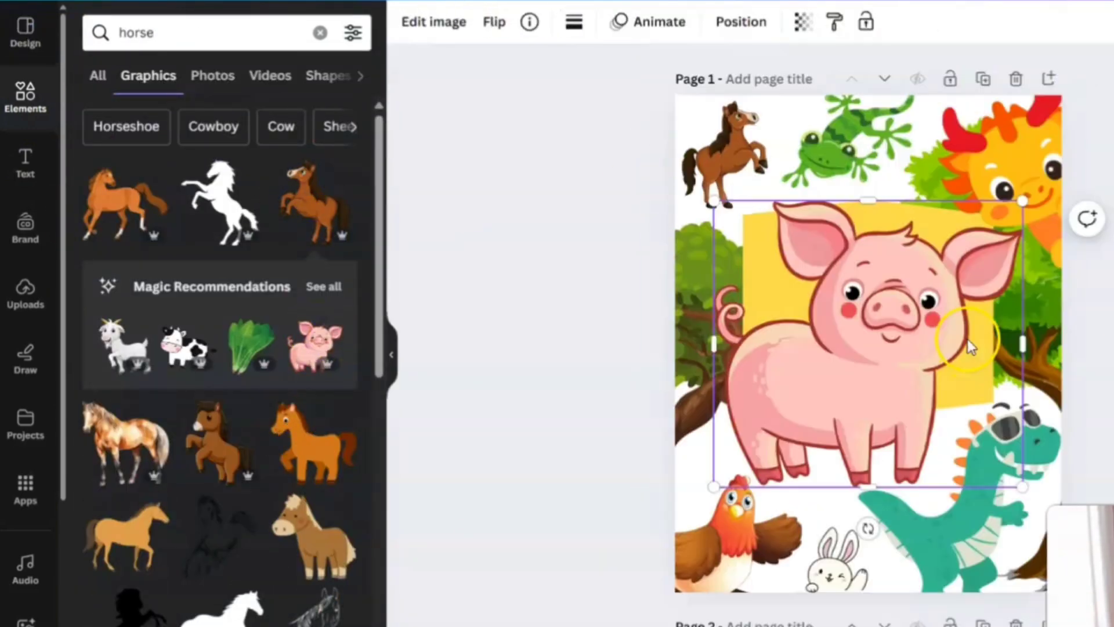
{"action": "left_click_drag", "start_coordinate": [970, 485], "coordinate": [810, 280]}
{"action": "left_click_drag", "start_coordinate": [788, 236], "coordinate": [837, 456]}
{"action": "left_click", "coordinate": [658, 174]}
Add the heading "Coloring and Activity Book for Kids" and position it over the yellow shape.
{"action": "left_click", "coordinate": [25, 163]}
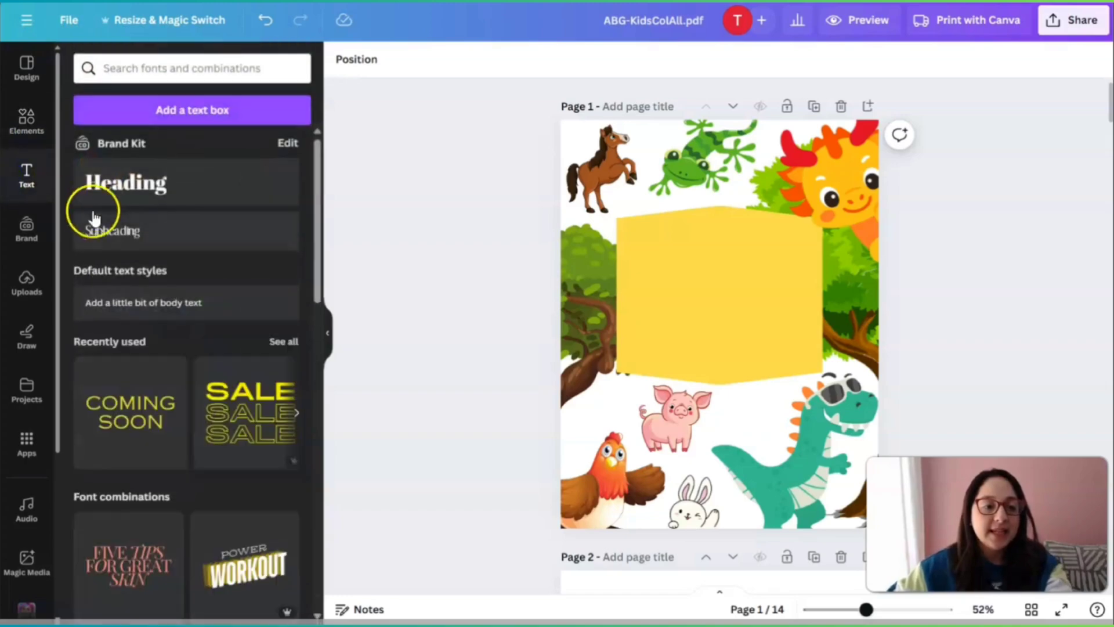
{"action": "left_click", "coordinate": [112, 194]}
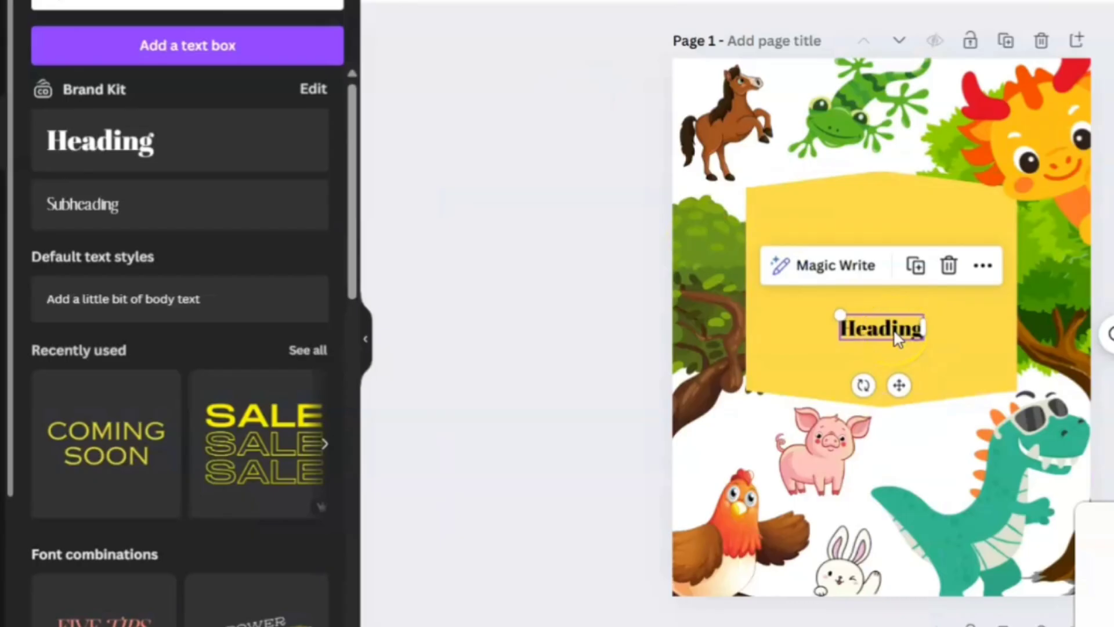
{"action": "type", "text": "Coloring and Activity Book for Kids"}
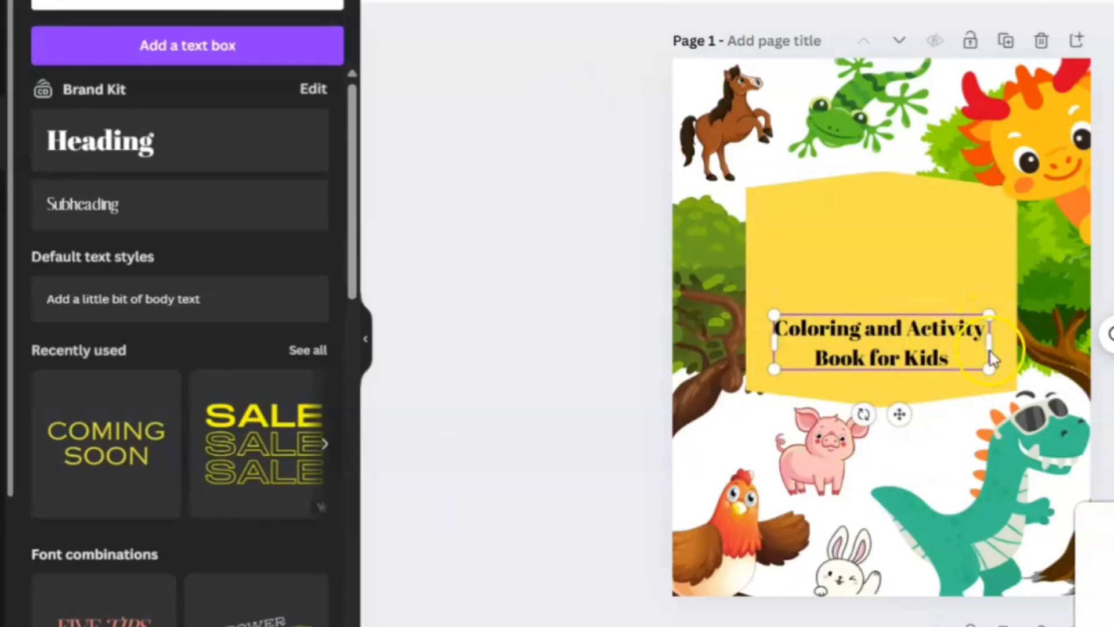
{"action": "double_click", "coordinate": [877, 331]}
{"action": "left_click", "coordinate": [781, 281]}
{"action": "left_click_drag", "start_coordinate": [882, 342], "coordinate": [905, 273]}
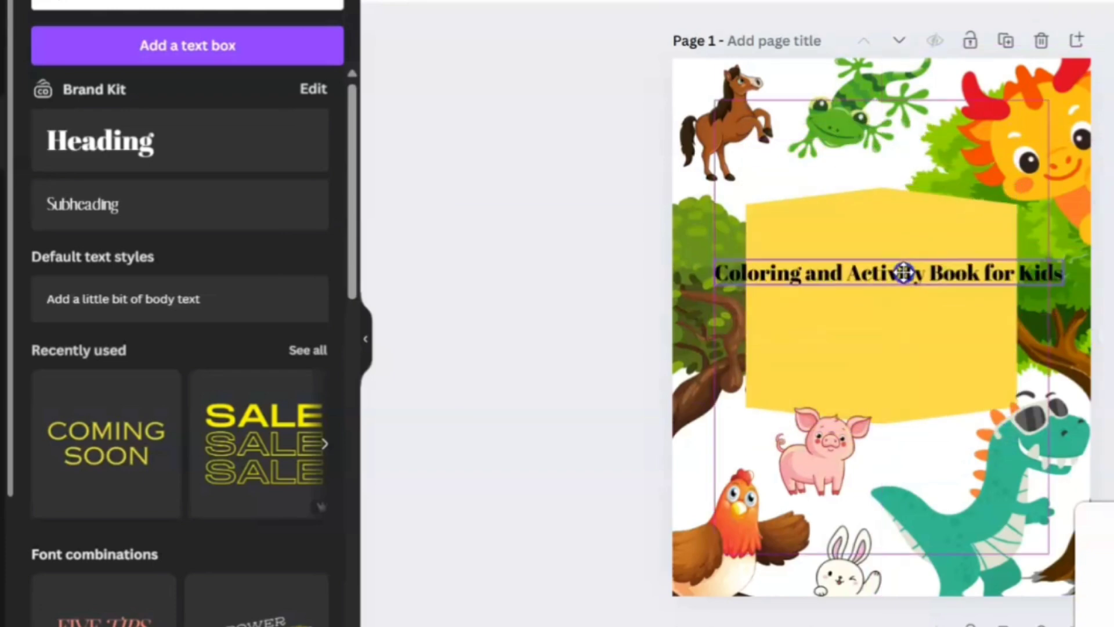
Set the cover title's font to Bobby Jones and try narrowing its text box so the title wraps.
{"action": "left_click", "coordinate": [129, 38]}
{"action": "type", "text": "bo"}
{"action": "left_click", "coordinate": [99, 519]}
{"action": "left_click_drag", "start_coordinate": [1064, 274], "coordinate": [912, 304]}
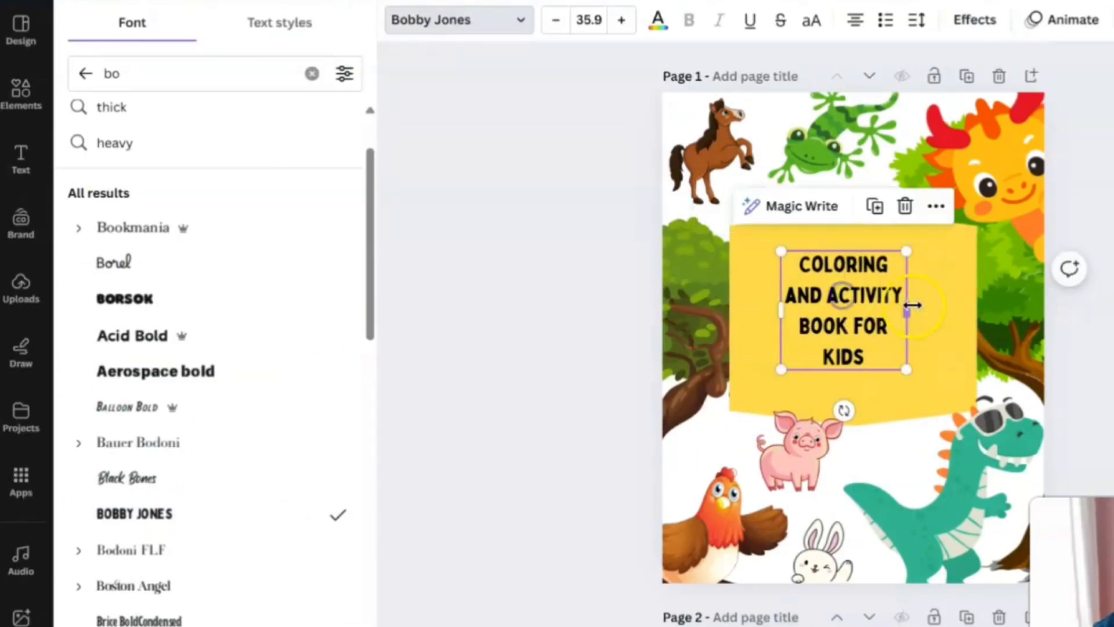
{"action": "key", "text": "ctrl+z"}
Change the cover title's font to Wedges, enlarge it to size 46 and colour it red #d35959.
{"action": "left_click", "coordinate": [458, 20]}
{"action": "scroll", "coordinate": [169, 447], "scroll_direction": "down", "scroll_amount": 15}
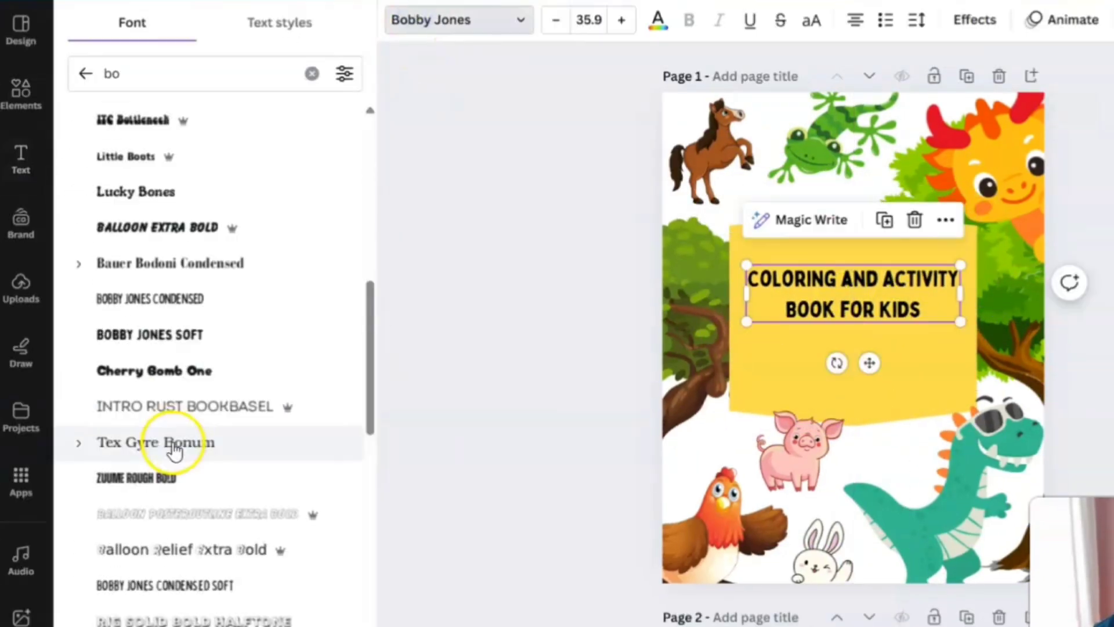
{"action": "left_click", "coordinate": [124, 279]}
{"action": "left_click_drag", "start_coordinate": [960, 265], "coordinate": [986, 244]}
{"action": "left_click", "coordinate": [658, 20]}
{"action": "left_click", "coordinate": [233, 125]}
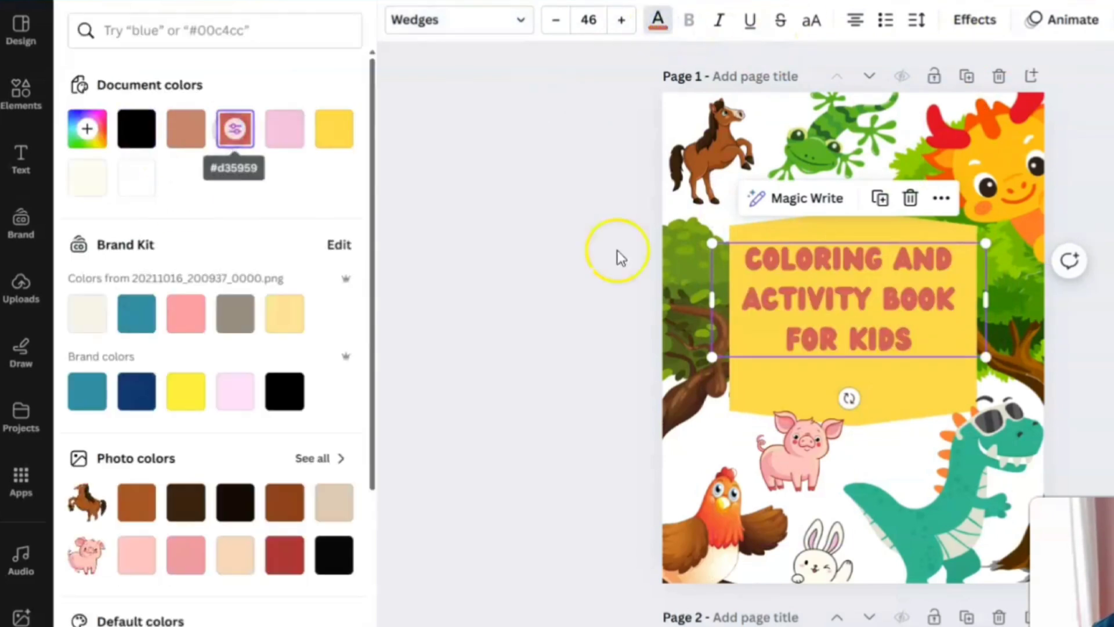
Apply a dark outline text effect to the cover title and narrow its text box to fit inside the yellow shape.
{"action": "left_click", "coordinate": [975, 20]}
{"action": "left_click", "coordinate": [255, 142]}
{"action": "left_click", "coordinate": [308, 551]}
{"action": "mouse_move", "coordinate": [986, 300]}
{"action": "left_mouse_down"}
{"action": "mouse_move", "coordinate": [947, 298]}
{"action": "mouse_move", "coordinate": [970, 298]}
{"action": "left_mouse_up"}
{"action": "left_click", "coordinate": [1073, 319]}
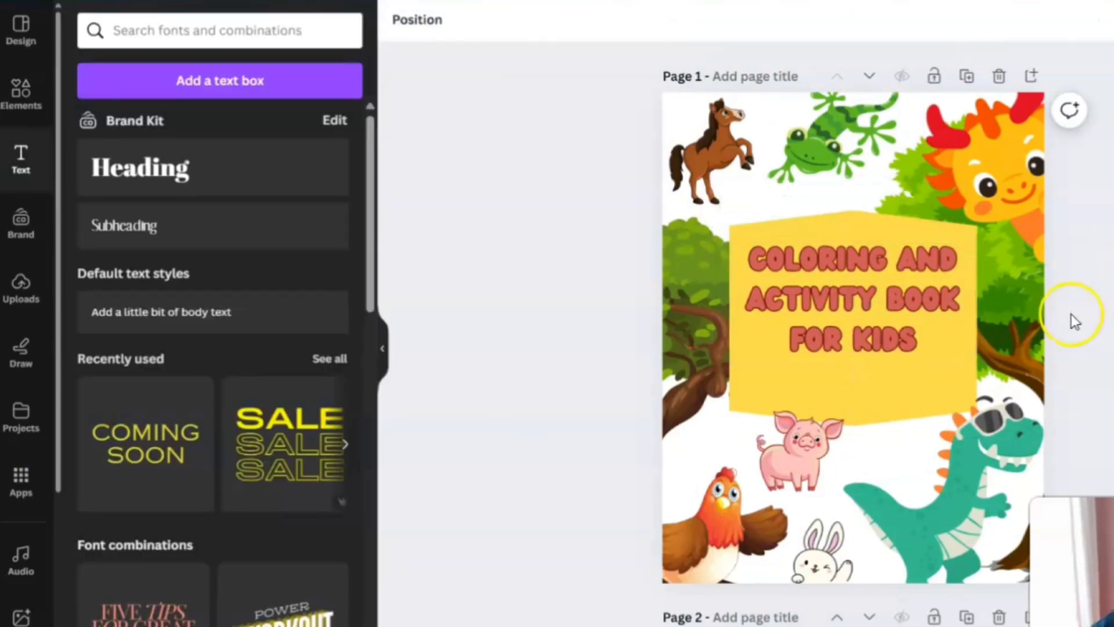
{"action": "left_click", "coordinate": [907, 284]}
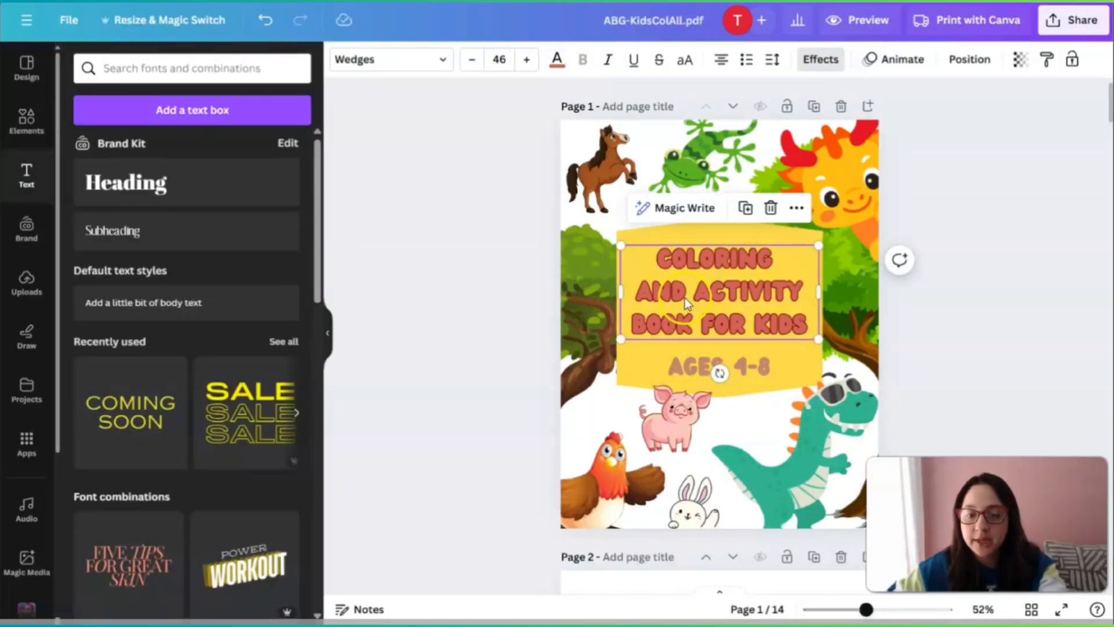
{"action": "left_click", "coordinate": [981, 384]}
{"action": "scroll", "coordinate": [974, 388], "scroll_direction": "up", "scroll_amount": 2}
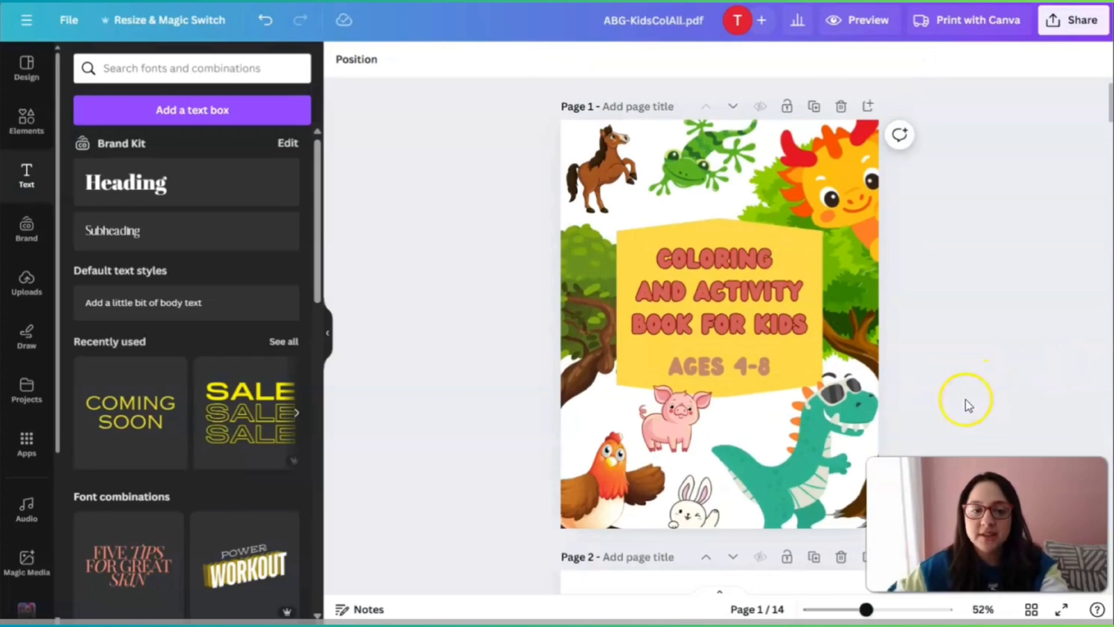
Search the graphics for flowers and place the green, orange and pink flower graphic behind the yellow shape on the cover.
{"action": "left_click", "coordinate": [27, 119]}
{"action": "left_click", "coordinate": [174, 68]}
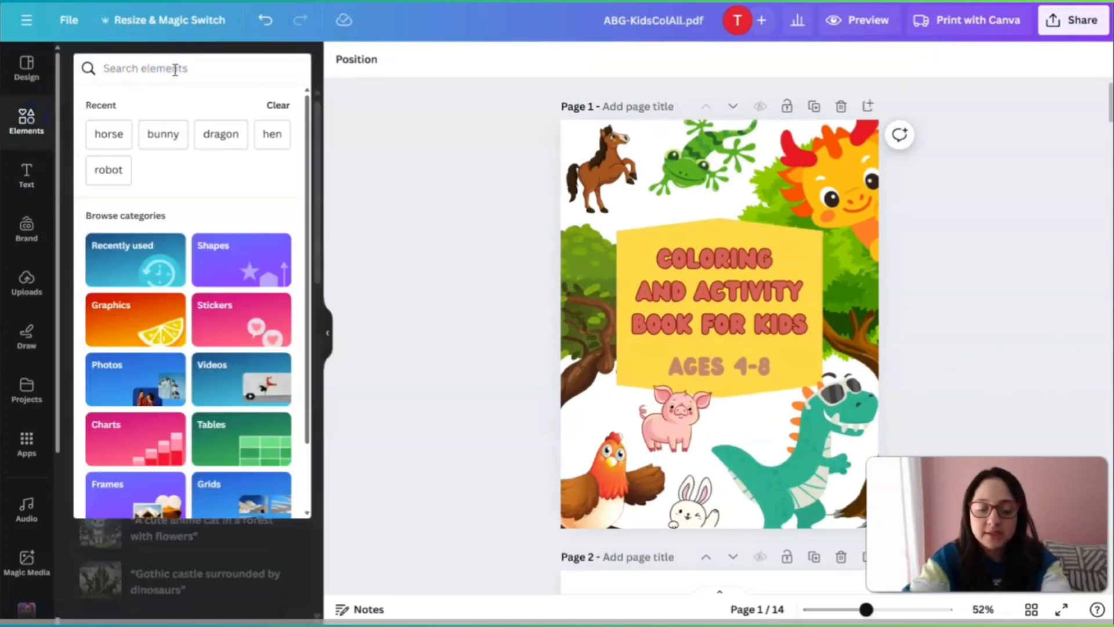
{"action": "type", "text": "flowers"}
{"action": "key", "text": "Return"}
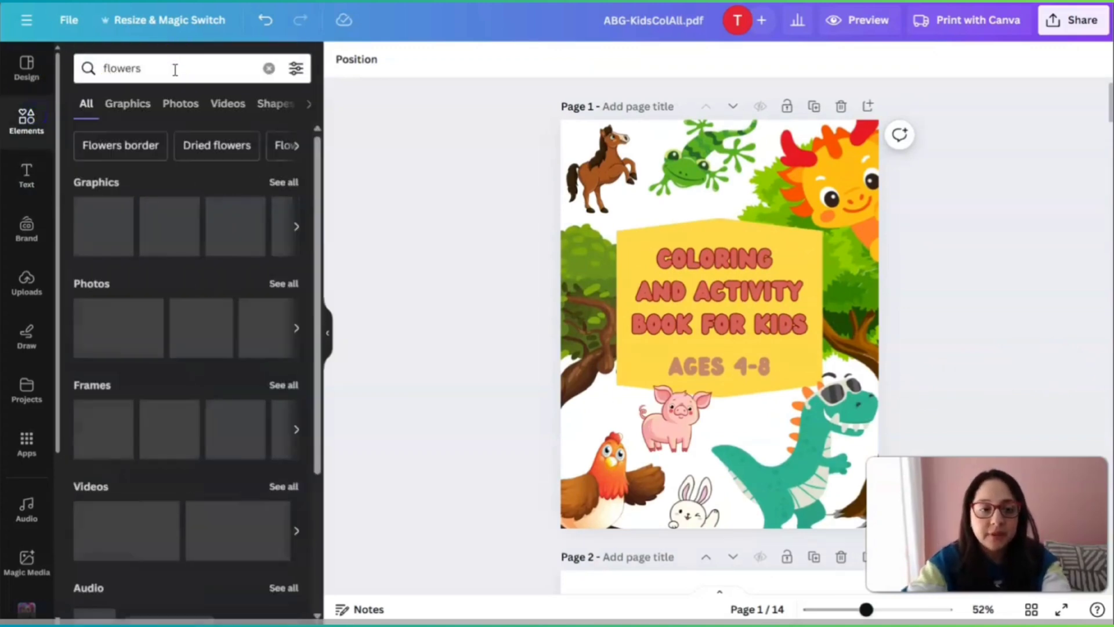
{"action": "left_click", "coordinate": [284, 182]}
{"action": "left_click", "coordinate": [306, 304]}
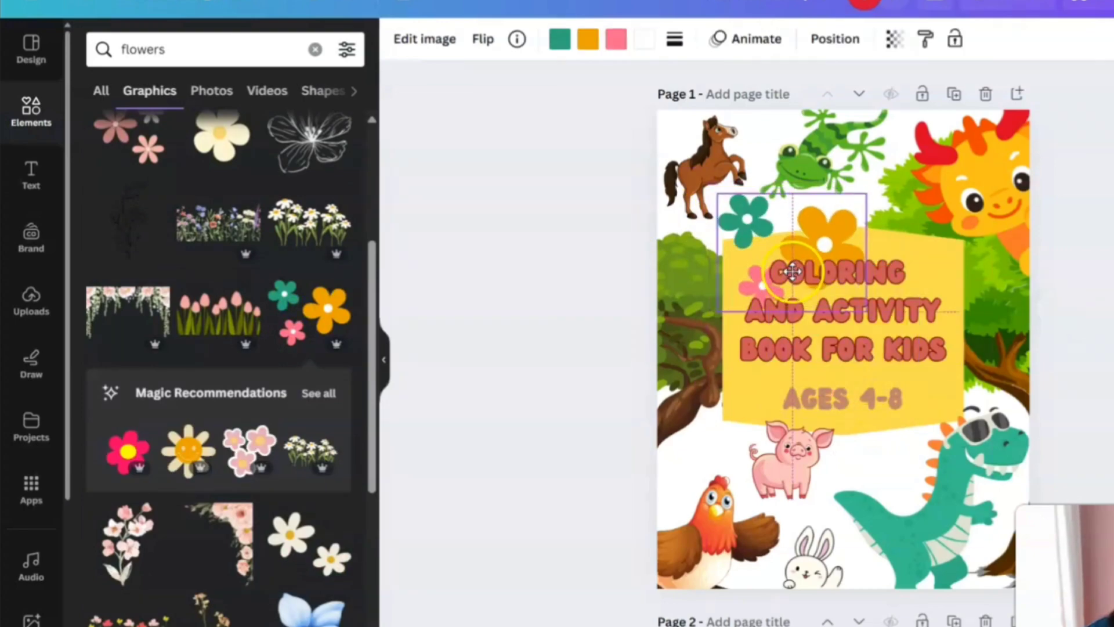
{"action": "left_click", "coordinate": [833, 37]}
{"action": "left_click", "coordinate": [216, 88]}
Place a second, much smaller copy of the flower graphic between the pig and the dinosaur.
{"action": "left_click_drag", "start_coordinate": [792, 252], "coordinate": [917, 495]}
{"action": "left_click_drag", "start_coordinate": [992, 554], "coordinate": [908, 486]}
{"action": "left_click", "coordinate": [616, 38]}
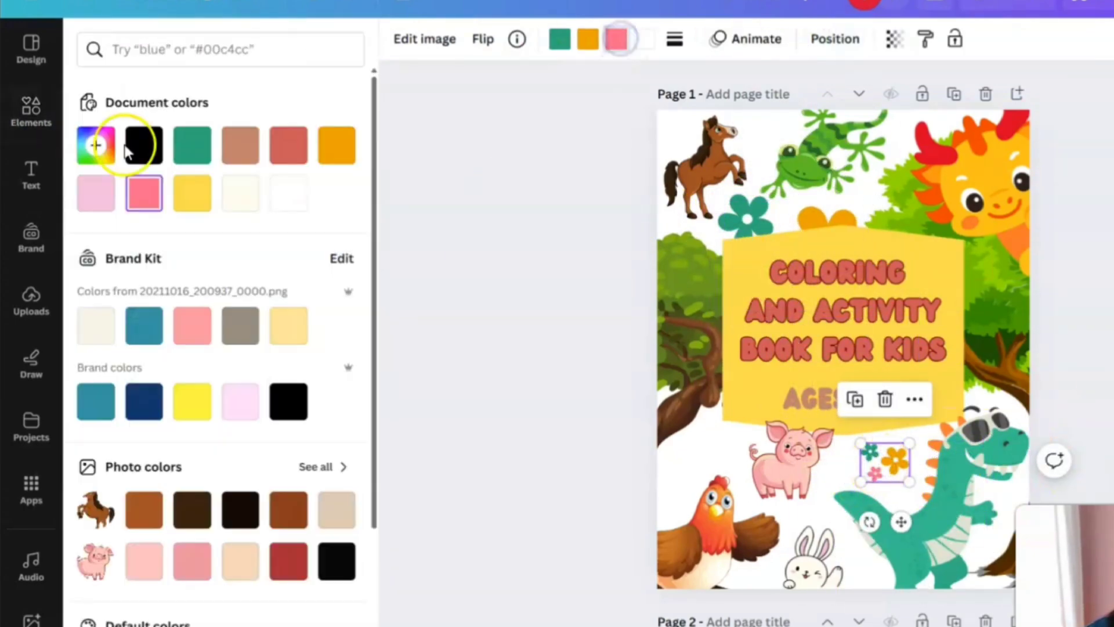
Search the graphics for plants and place a leafy branch behind the hen in the cover's lower-left corner.
{"action": "left_click", "coordinate": [31, 110]}
{"action": "left_click", "coordinate": [219, 373]}
{"action": "key", "text": "Delete"}
{"action": "left_click", "coordinate": [192, 50]}
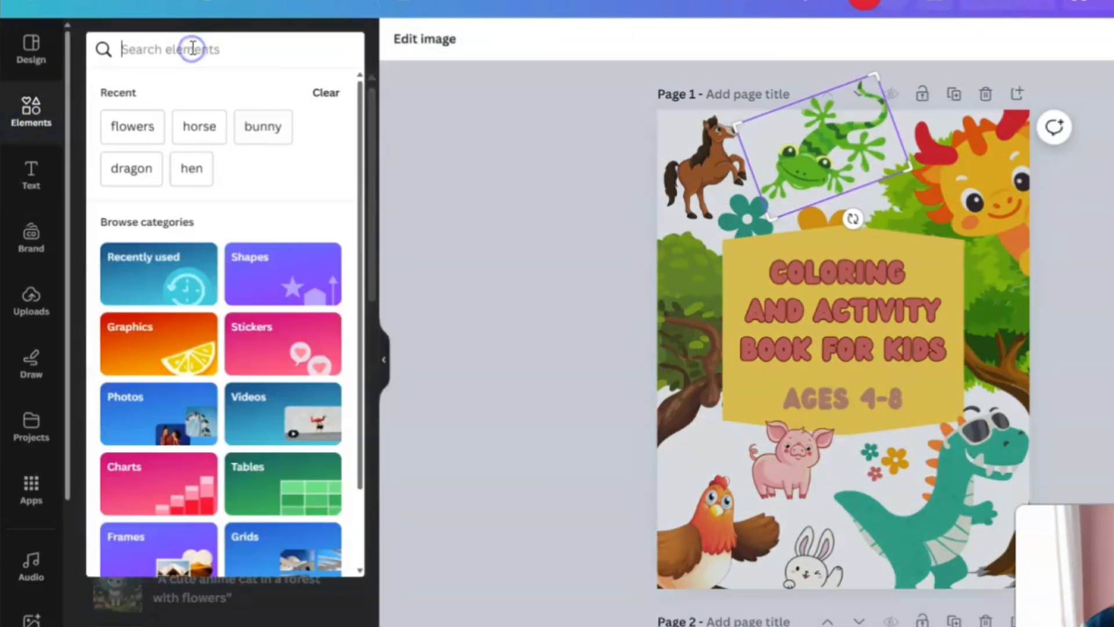
{"action": "type", "text": "plants"}
{"action": "key", "text": "Return"}
{"action": "left_click", "coordinate": [150, 90]}
{"action": "scroll", "coordinate": [325, 303], "scroll_direction": "down", "scroll_amount": 3}
{"action": "left_click", "coordinate": [325, 303]}
{"action": "left_click", "coordinate": [721, 39]}
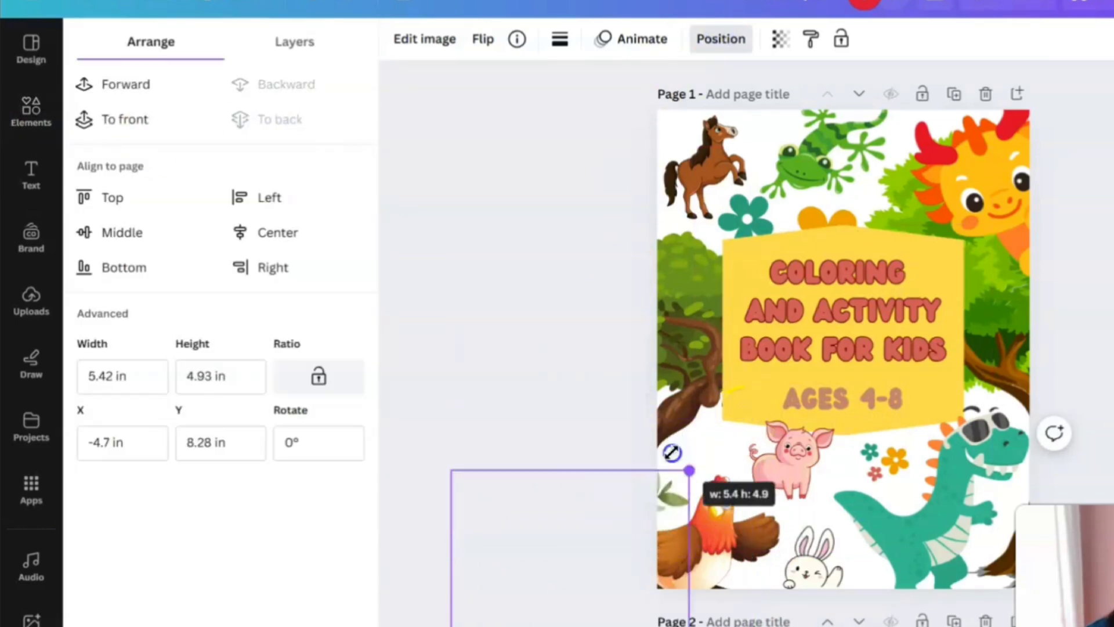
{"action": "left_click_drag", "start_coordinate": [672, 460], "coordinate": [726, 444]}
Add the row of growing seedlings along the cover's bottom edge and send it behind the bunny.
{"action": "left_click", "coordinate": [31, 111]}
{"action": "left_click", "coordinate": [128, 317]}
{"action": "left_click_drag", "start_coordinate": [818, 347], "coordinate": [818, 567]}
{"action": "left_click", "coordinate": [721, 38]}
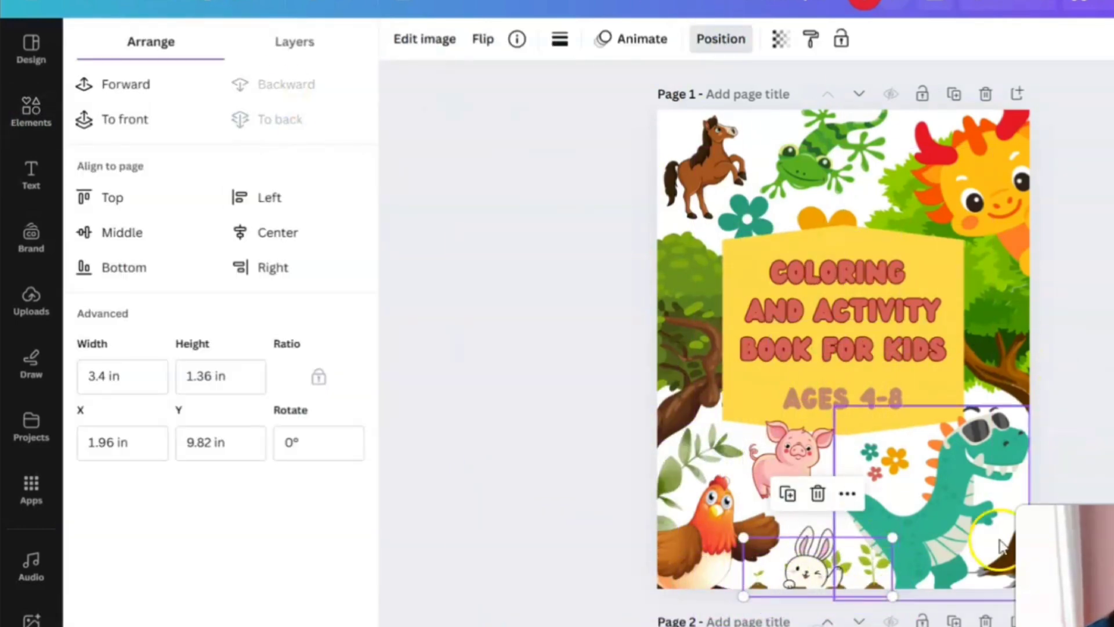
{"action": "left_click", "coordinate": [720, 39]}
{"action": "scroll", "coordinate": [298, 407], "scroll_direction": "down", "scroll_amount": 2}
{"action": "left_click", "coordinate": [299, 534]}
{"action": "left_click", "coordinate": [914, 465]}
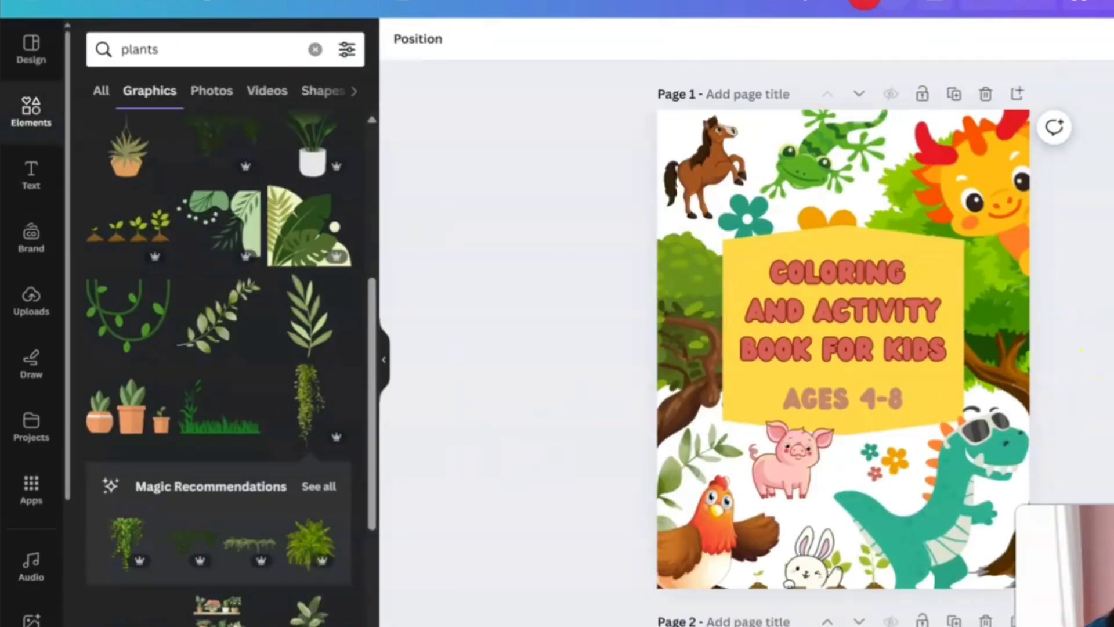
Examine the back cover of the 50 Animals Coloring Book on Amazon and review the blank page 2 and the coloring pages in Canva.
{"action": "scroll", "coordinate": [892, 449], "scroll_direction": "down", "scroll_amount": 5}
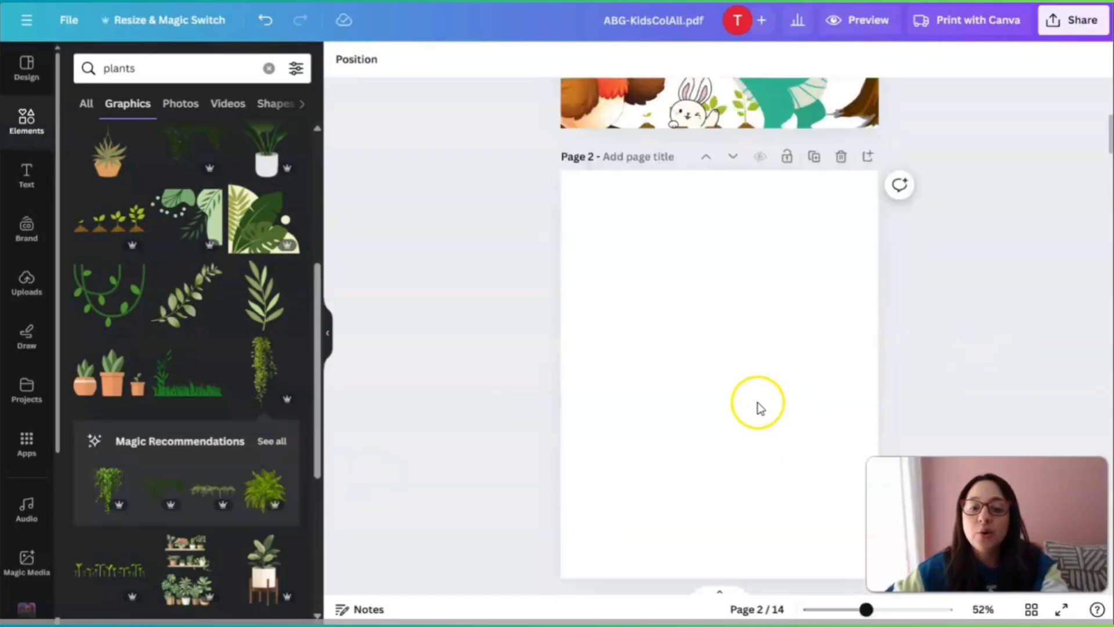
{"action": "scroll", "coordinate": [760, 407], "scroll_direction": "down", "scroll_amount": 1}
{"action": "left_click", "coordinate": [664, 357]}
{"action": "scroll", "coordinate": [1032, 326], "scroll_direction": "up", "scroll_amount": 5}
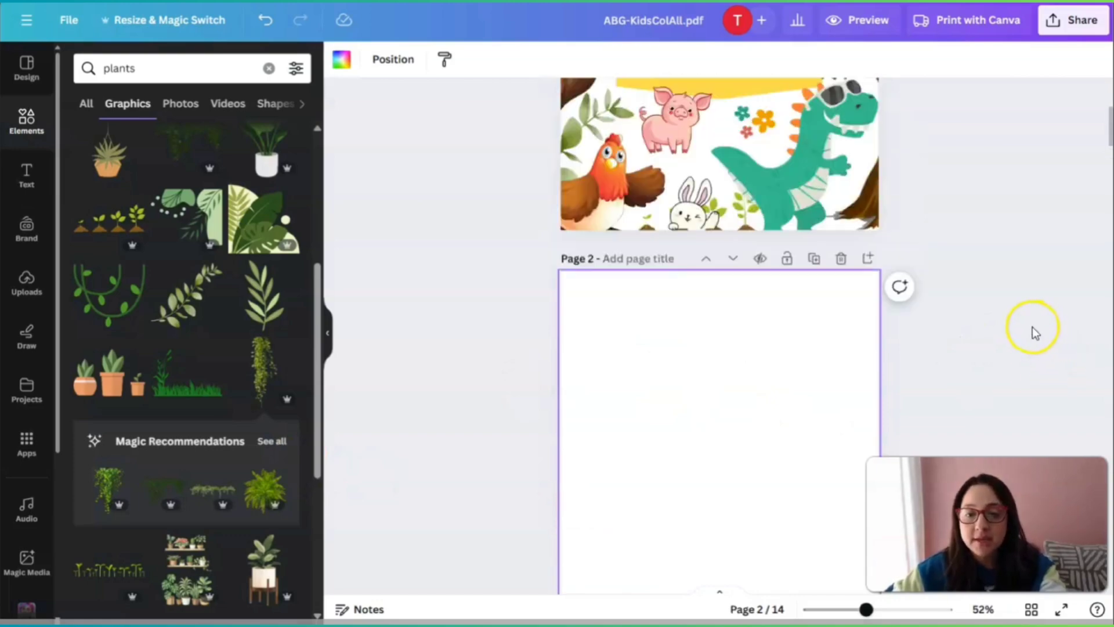
{"action": "scroll", "coordinate": [1032, 325], "scroll_direction": "down", "scroll_amount": 5}
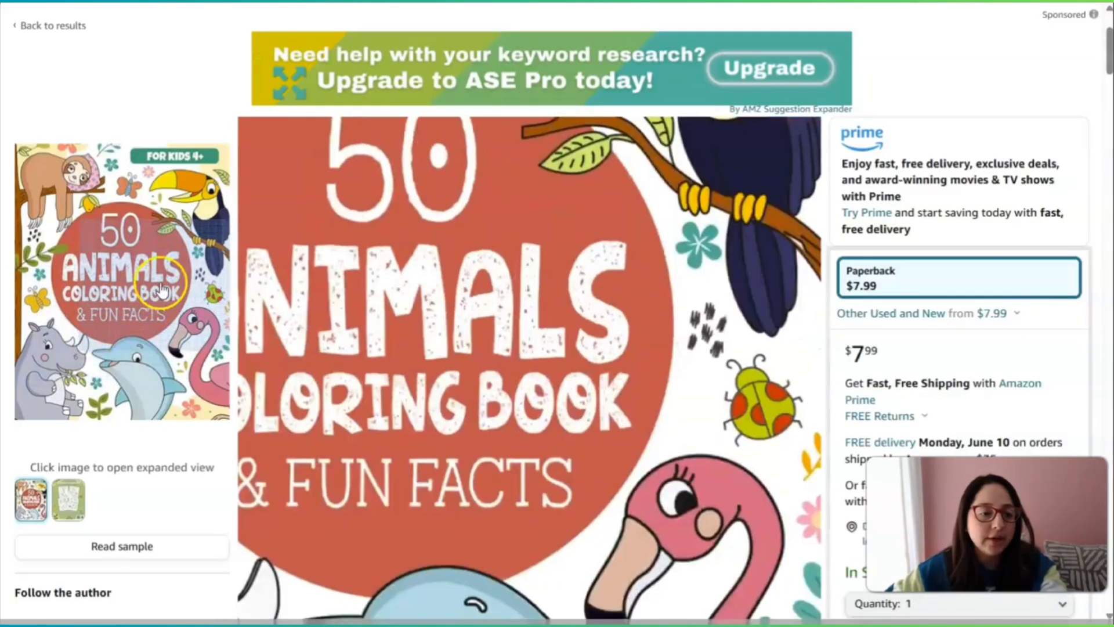
{"action": "mouse_move", "coordinate": [72, 515]}
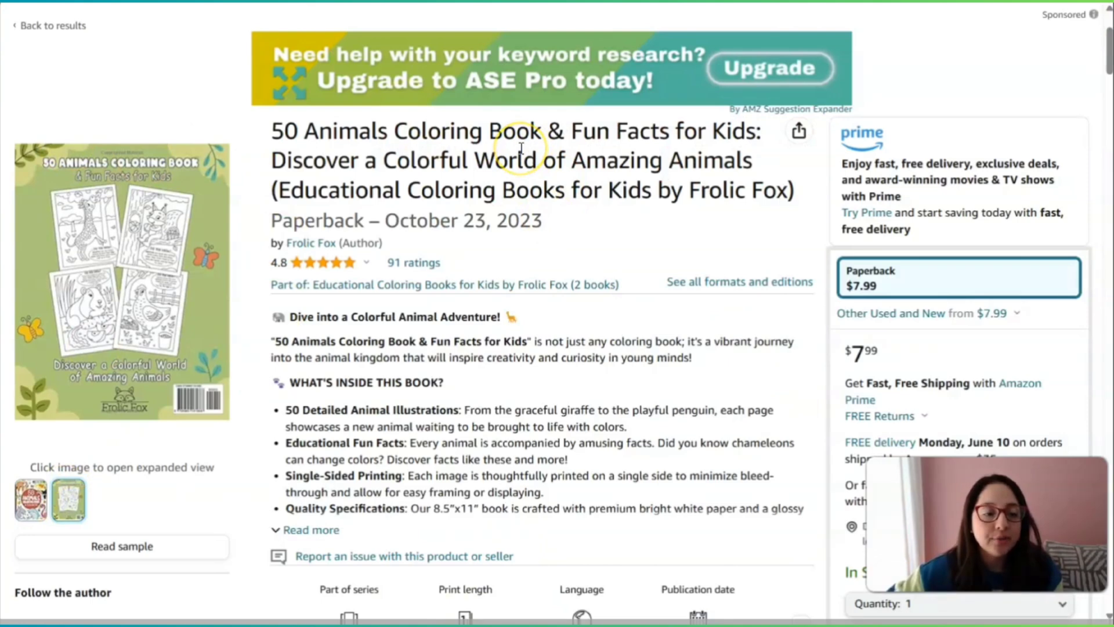
{"action": "left_click", "coordinate": [132, 300]}
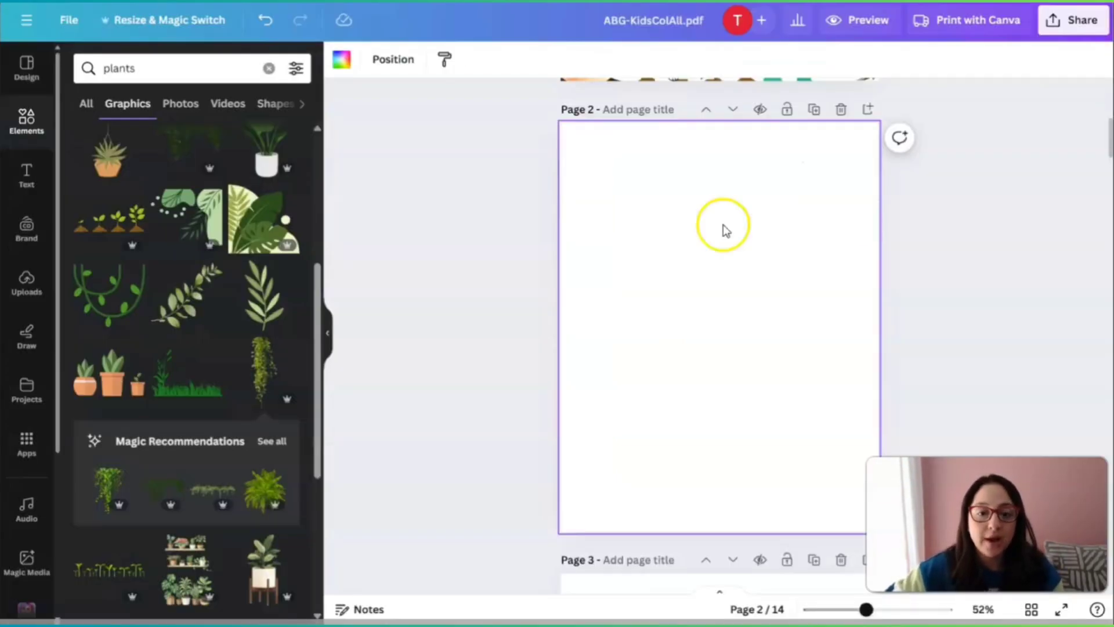
{"action": "scroll", "coordinate": [754, 319], "scroll_direction": "down", "scroll_amount": 6}
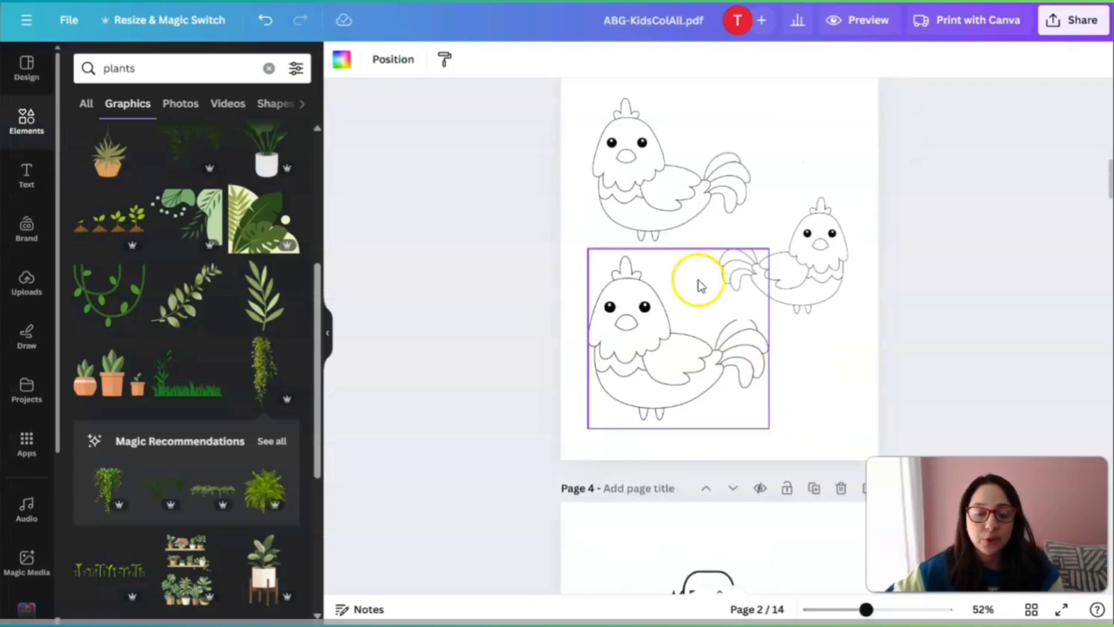
{"action": "scroll", "coordinate": [800, 441], "scroll_direction": "up", "scroll_amount": 10}
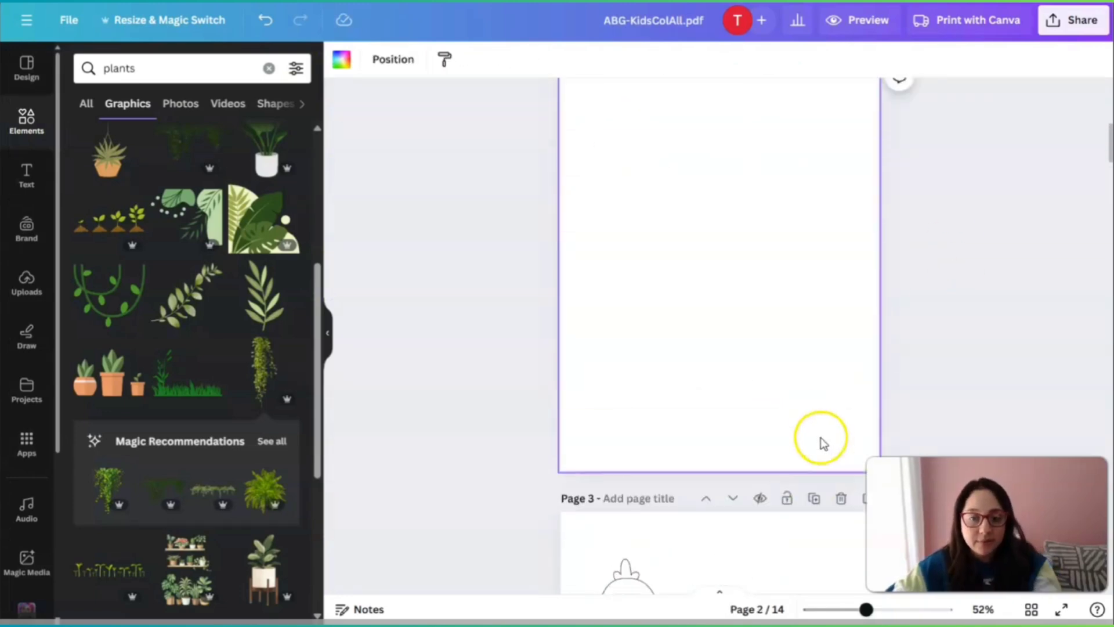
{"action": "scroll", "coordinate": [806, 423], "scroll_direction": "down", "scroll_amount": 5}
{"action": "left_click", "coordinate": [696, 304]}
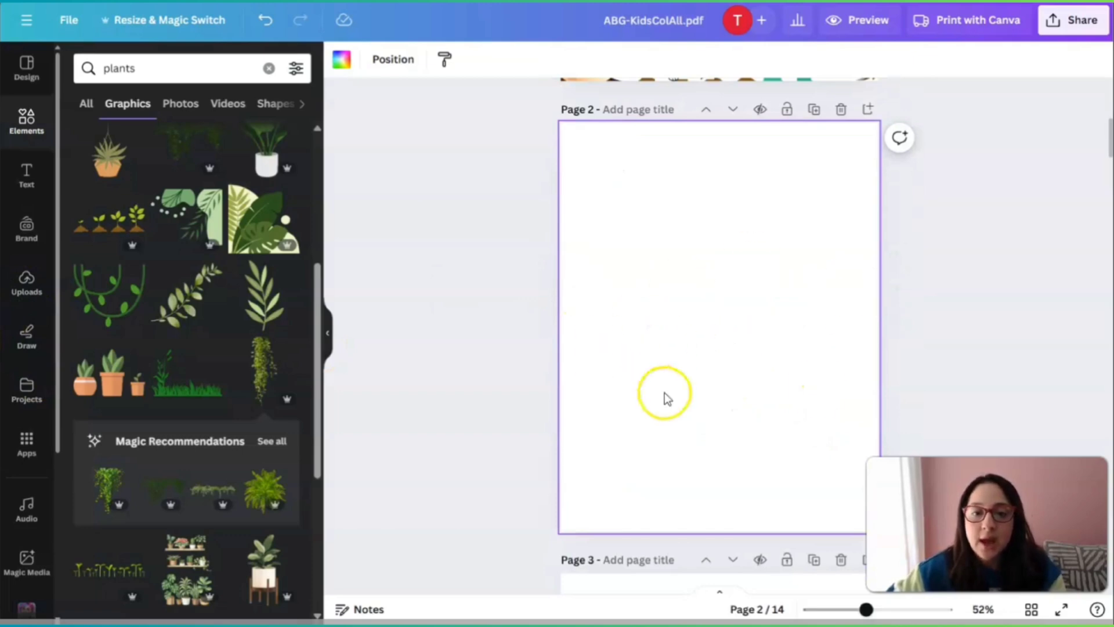
Insert the uploaded robot coloring page and activity sheet images onto the blank page 2.
{"action": "left_click", "coordinate": [26, 284]}
{"action": "left_click", "coordinate": [98, 256]}
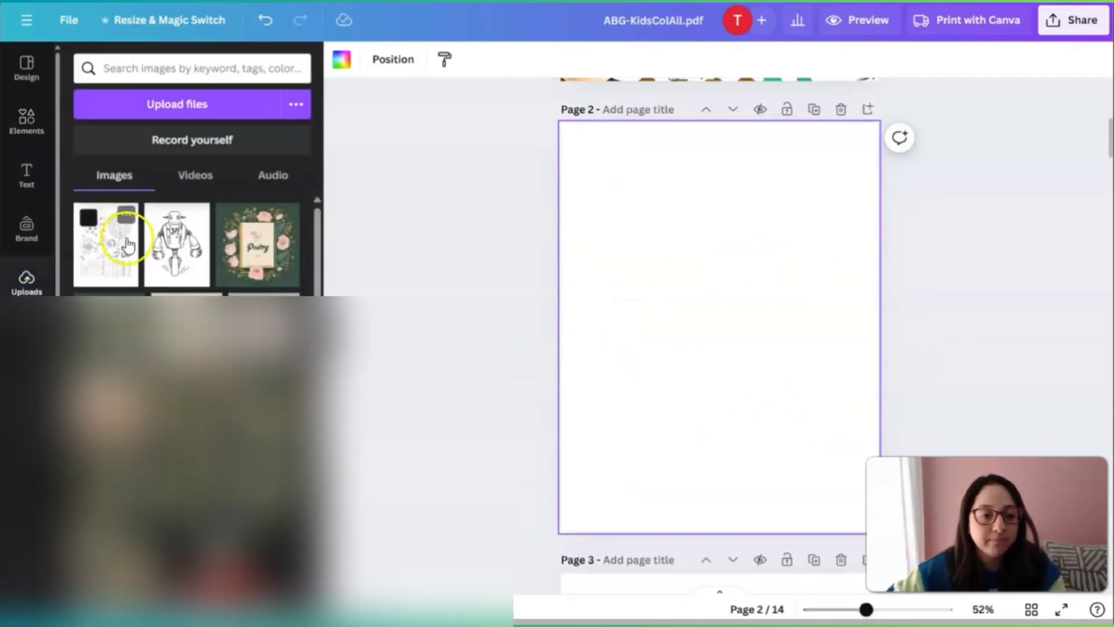
{"action": "left_click", "coordinate": [103, 256]}
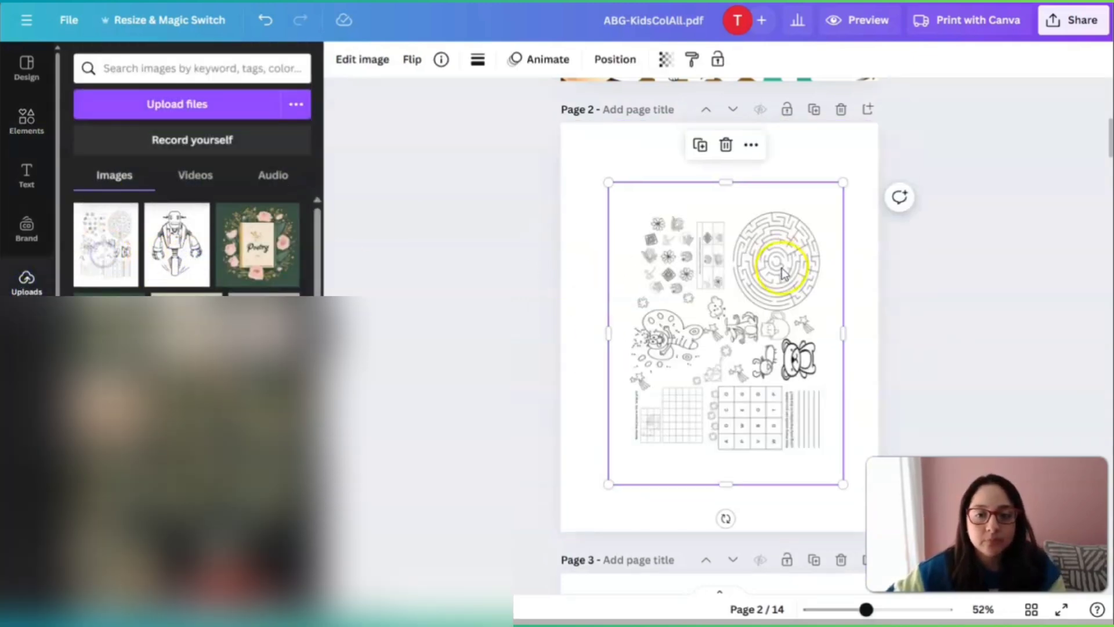
{"action": "left_click_drag", "start_coordinate": [783, 272], "coordinate": [830, 267]}
{"action": "left_click", "coordinate": [327, 332]}
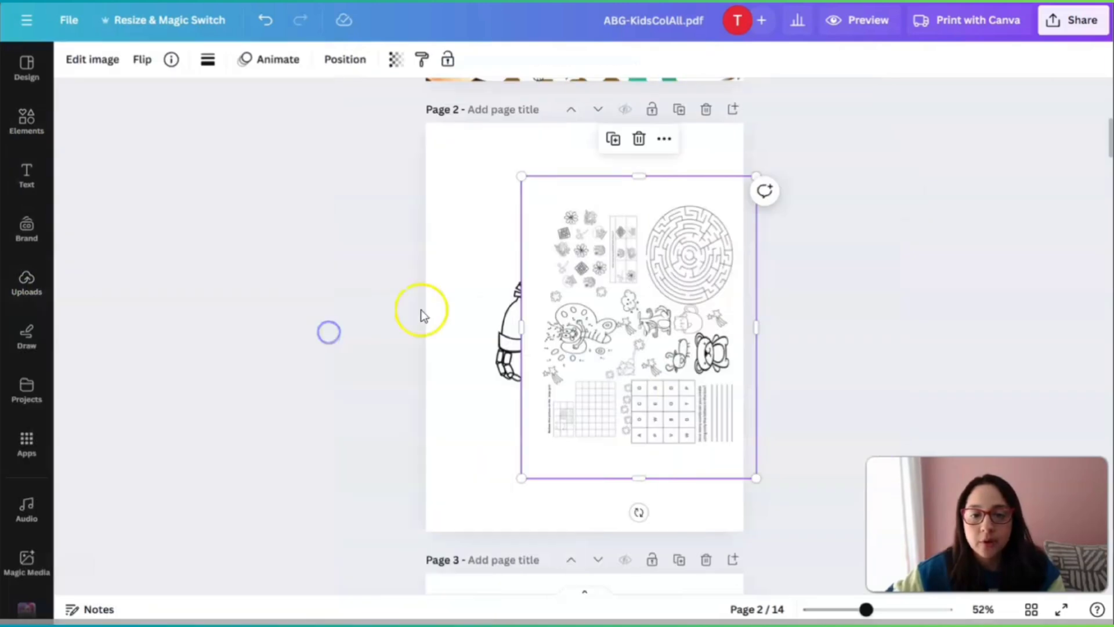
Shrink both page images and arrange the robot in page 2's upper left and the activity sheet in its lower right.
{"action": "left_click_drag", "start_coordinate": [521, 176], "coordinate": [635, 320]}
{"action": "left_click", "coordinate": [590, 299]}
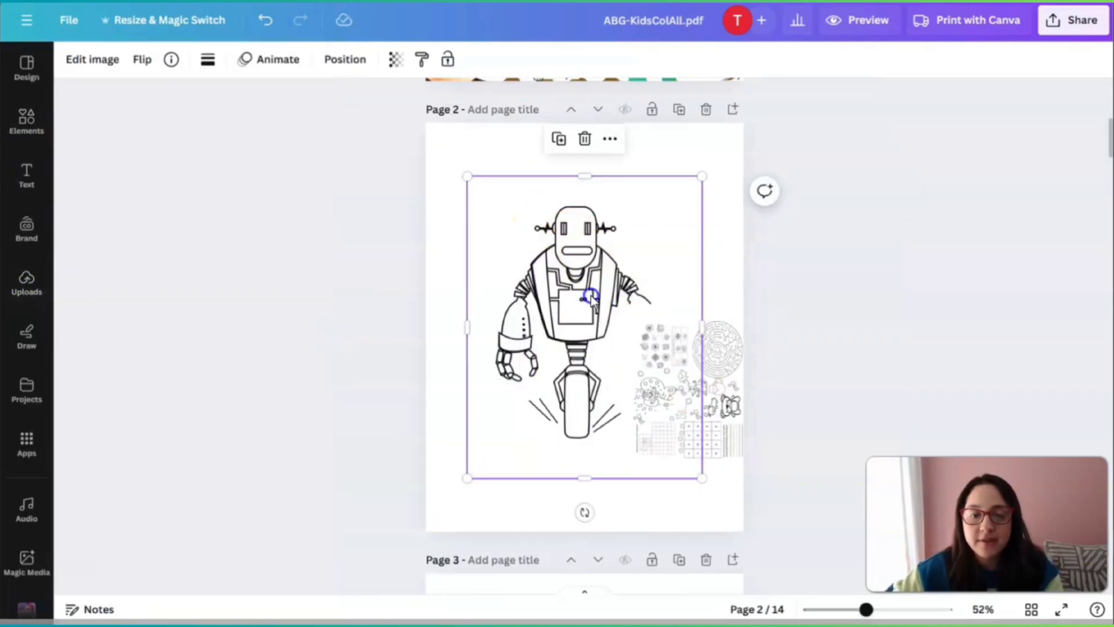
{"action": "left_click_drag", "start_coordinate": [701, 177], "coordinate": [601, 303]}
{"action": "left_click_drag", "start_coordinate": [559, 365], "coordinate": [545, 238]}
{"action": "left_click_drag", "start_coordinate": [725, 411], "coordinate": [687, 429]}
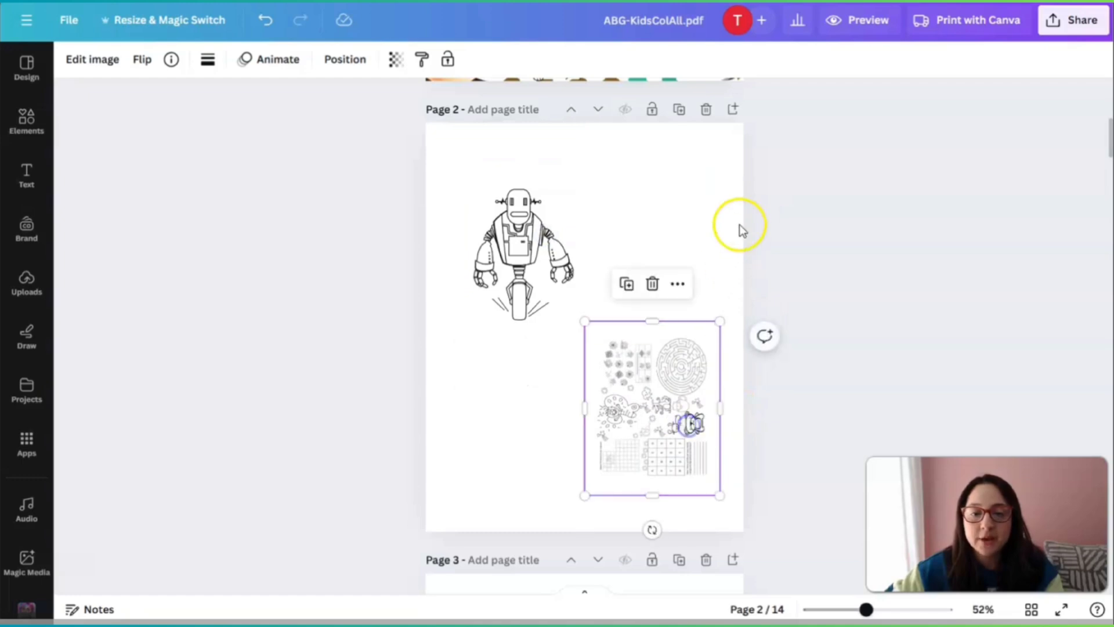
Set the background of page 2 to the green document color and compare it with the front cover.
{"action": "left_click", "coordinate": [702, 202]}
{"action": "left_click", "coordinate": [72, 60]}
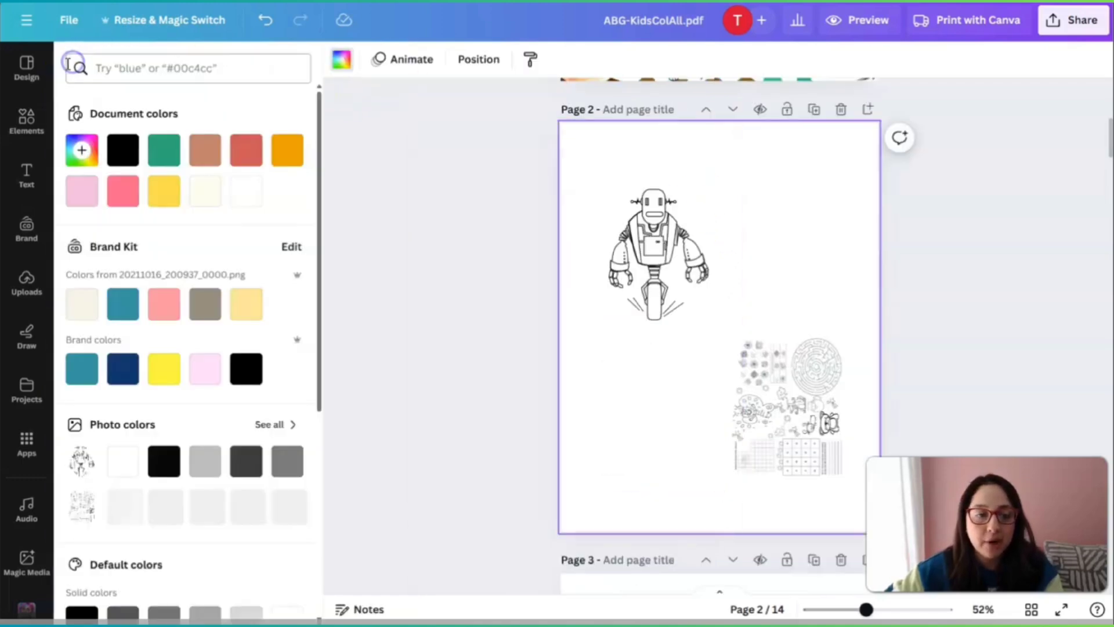
{"action": "left_click", "coordinate": [167, 157]}
{"action": "left_click", "coordinate": [708, 373]}
{"action": "scroll", "coordinate": [708, 373], "scroll_direction": "up", "scroll_amount": 5}
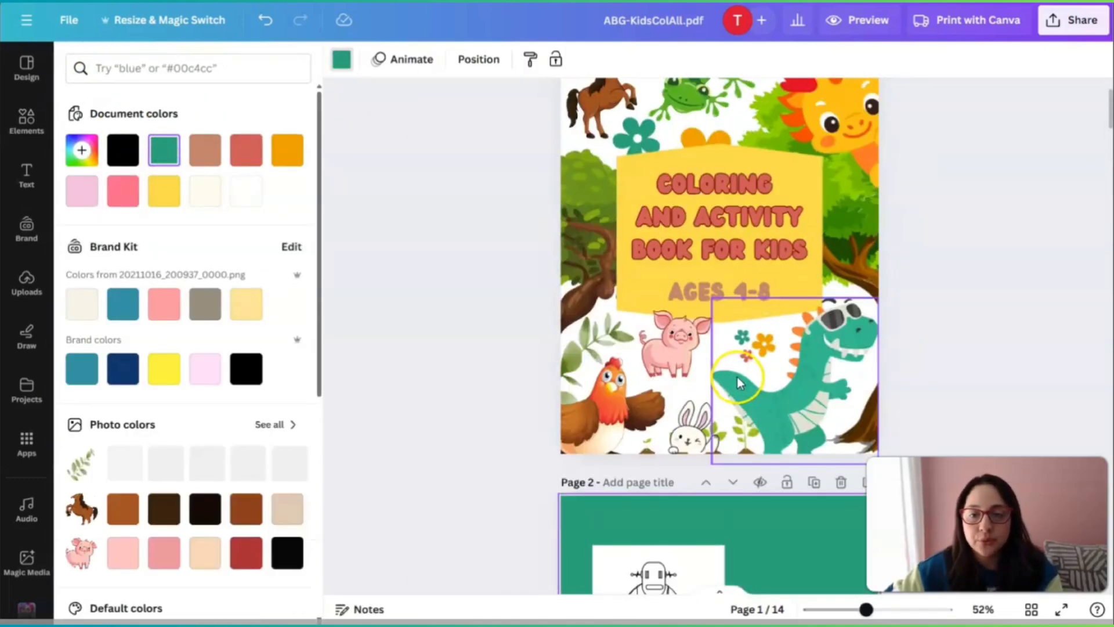
{"action": "scroll", "coordinate": [639, 348], "scroll_direction": "down", "scroll_amount": 4}
Apply the Glow shadow effect to the robot image, trying Curved as well, and apply Glow to the activity sheet image.
{"action": "left_click", "coordinate": [642, 323]}
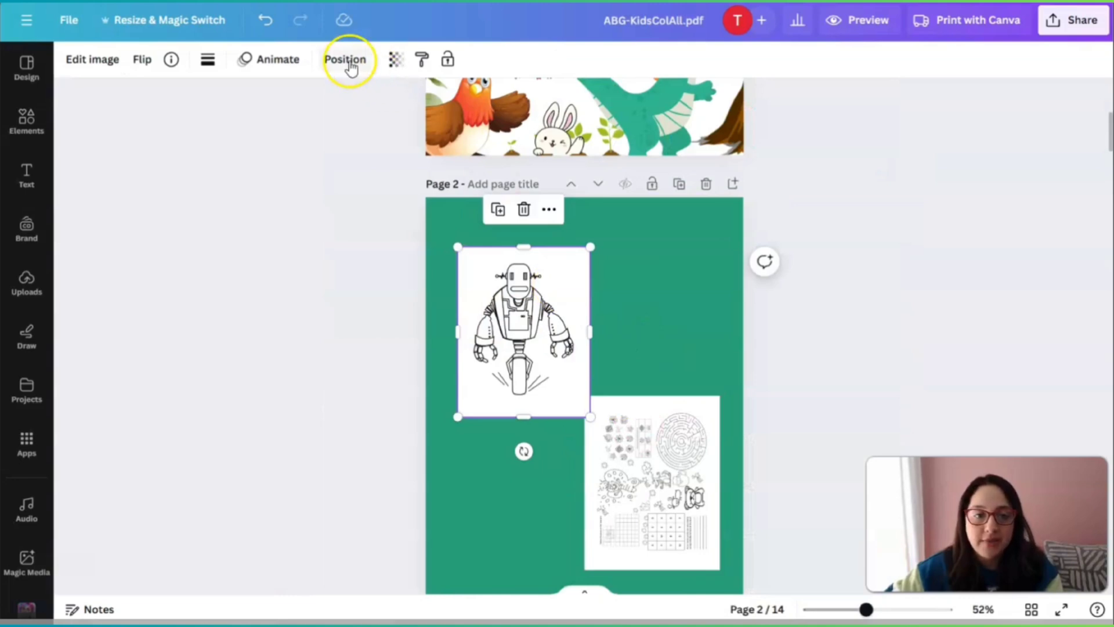
{"action": "left_click", "coordinate": [82, 58]}
{"action": "scroll", "coordinate": [96, 348], "scroll_direction": "down", "scroll_amount": 3}
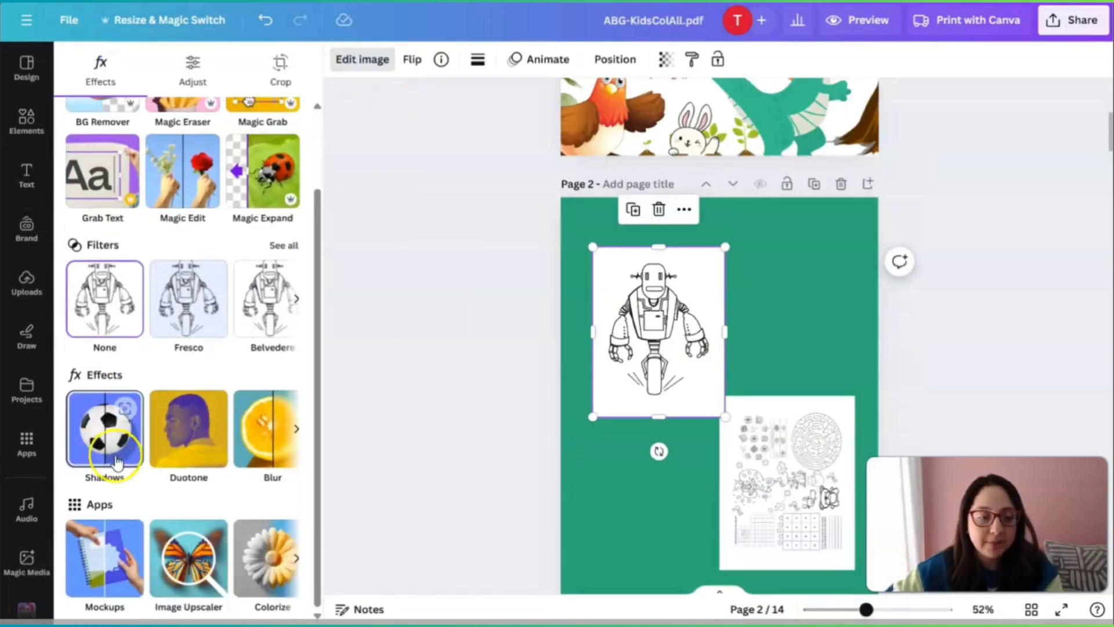
{"action": "left_click", "coordinate": [89, 446]}
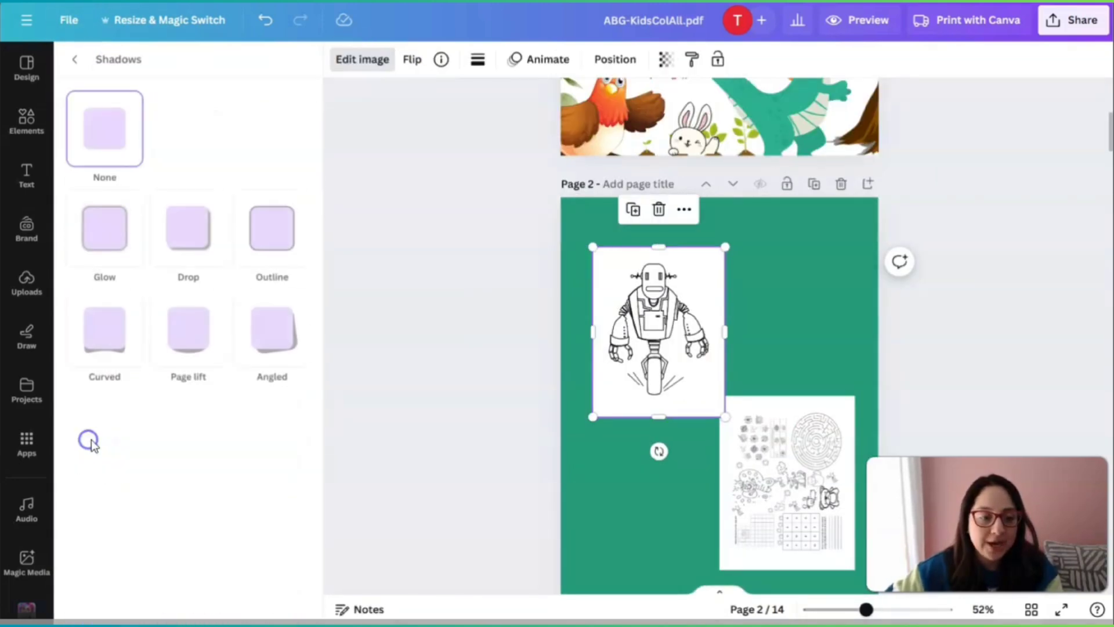
{"action": "left_click", "coordinate": [107, 234]}
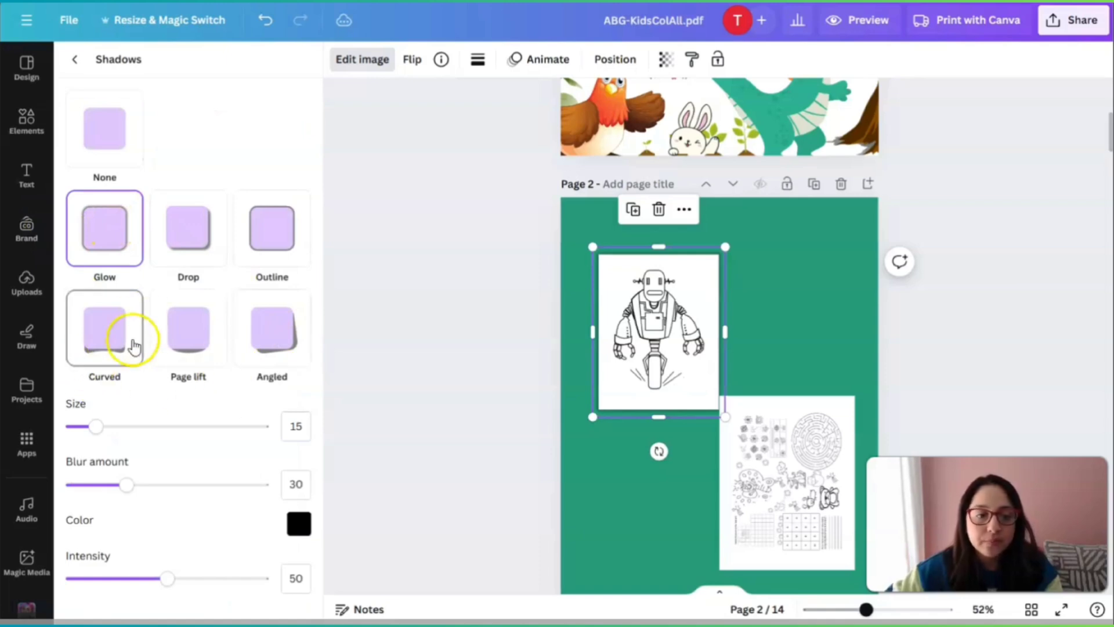
{"action": "left_click", "coordinate": [106, 337]}
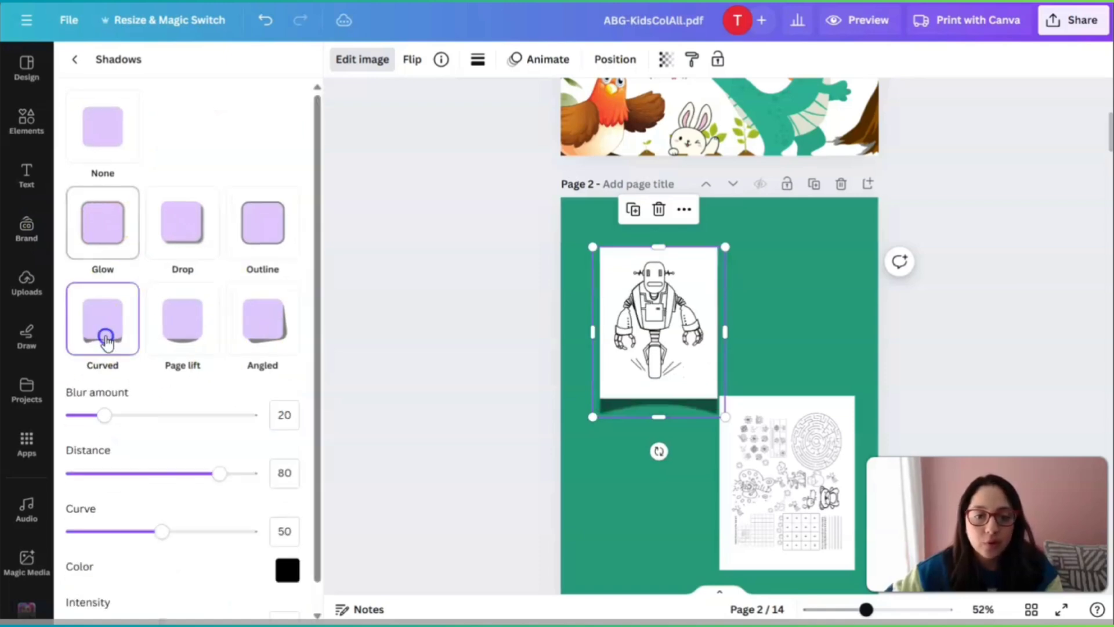
{"action": "left_click", "coordinate": [94, 234]}
{"action": "left_click", "coordinate": [790, 453]}
{"action": "left_click", "coordinate": [112, 244]}
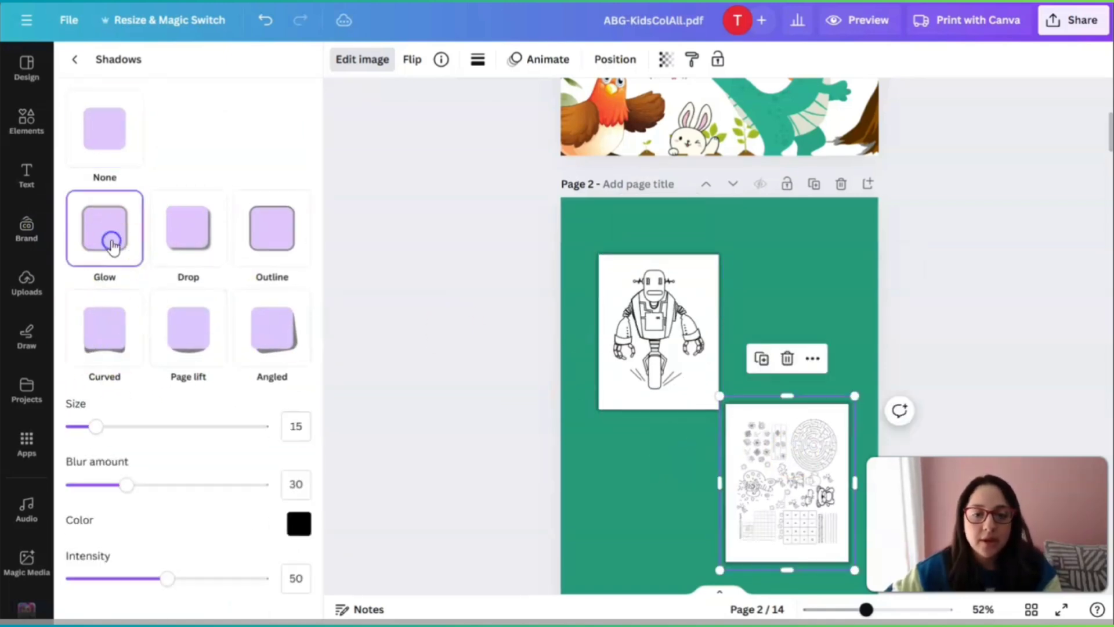
Reposition the two page images, tilting the robot slightly counterclockwise and the activity sheet slightly clockwise.
{"action": "scroll", "coordinate": [628, 465], "scroll_direction": "down", "scroll_amount": 3}
{"action": "left_click_drag", "start_coordinate": [746, 348], "coordinate": [736, 322]}
{"action": "left_click_drag", "start_coordinate": [670, 200], "coordinate": [676, 198]}
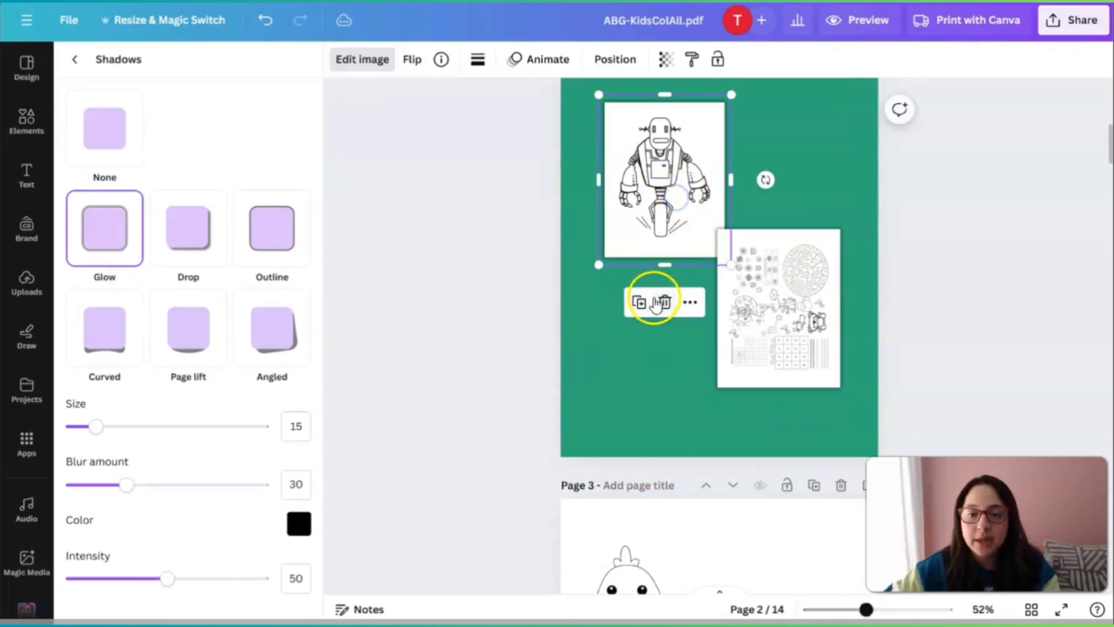
{"action": "left_click_drag", "start_coordinate": [767, 182], "coordinate": [774, 174]}
{"action": "left_click", "coordinate": [808, 316]}
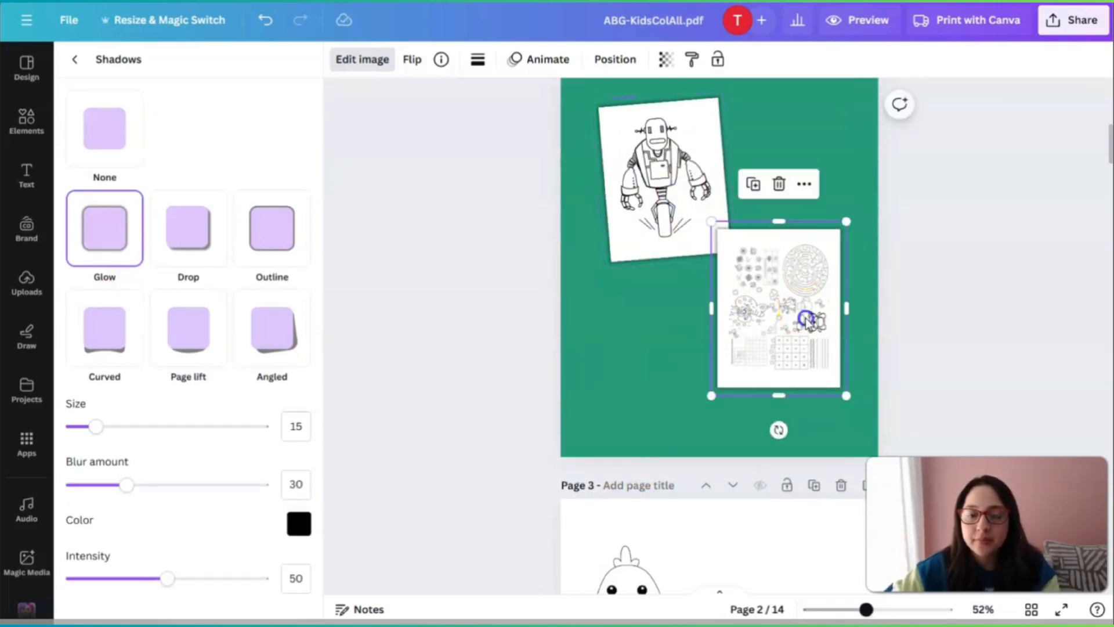
{"action": "left_click_drag", "start_coordinate": [778, 430], "coordinate": [763, 434]}
{"action": "scroll", "coordinate": [900, 383], "scroll_direction": "up", "scroll_amount": 3}
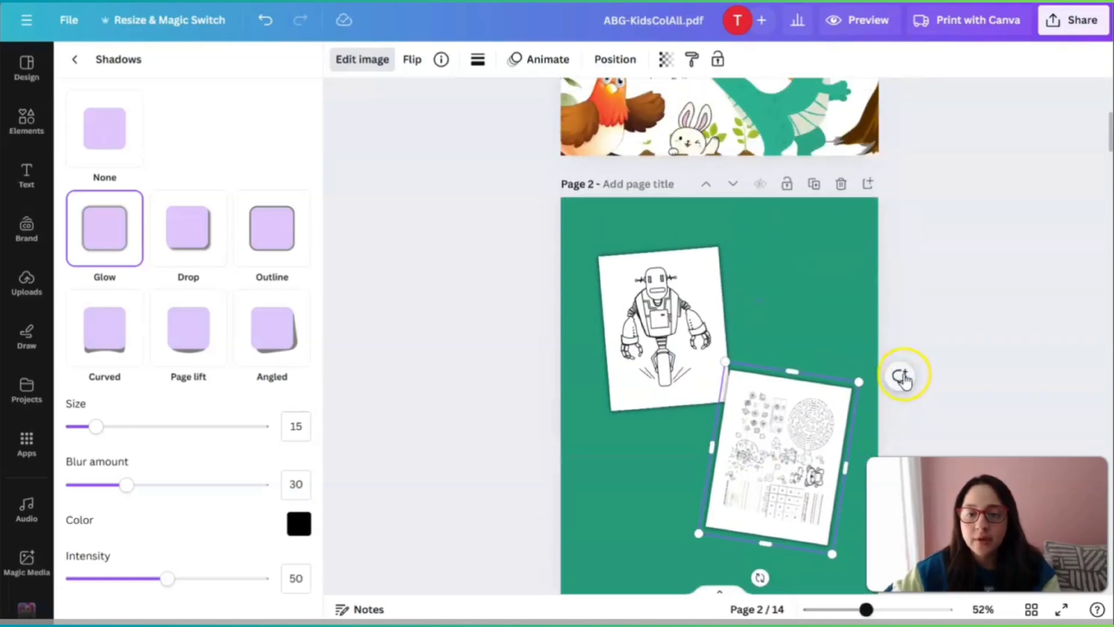
{"action": "left_click", "coordinate": [978, 338]}
{"action": "left_click", "coordinate": [639, 384]}
{"action": "left_click", "coordinate": [770, 289]}
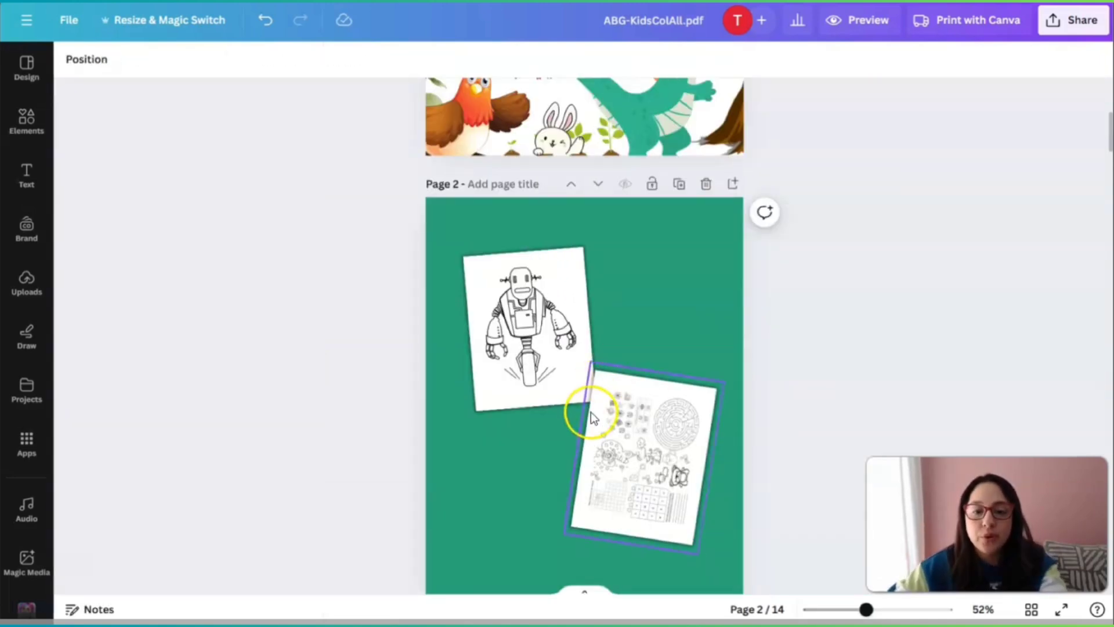
{"action": "scroll", "coordinate": [649, 344], "scroll_direction": "down", "scroll_amount": 2}
{"action": "scroll", "coordinate": [619, 223], "scroll_direction": "up", "scroll_amount": 5}
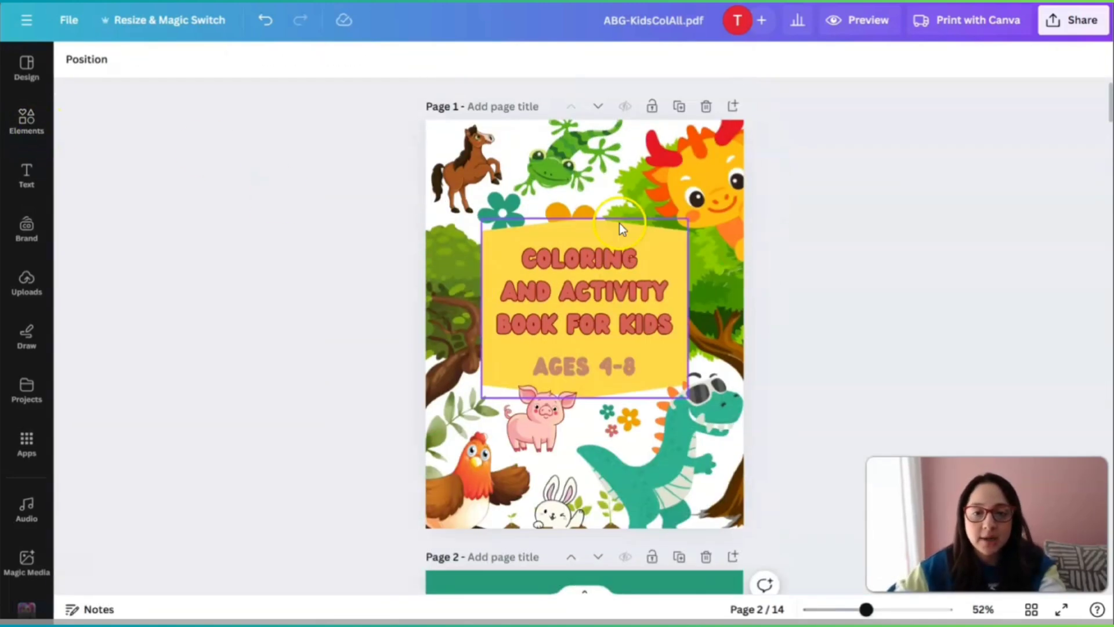